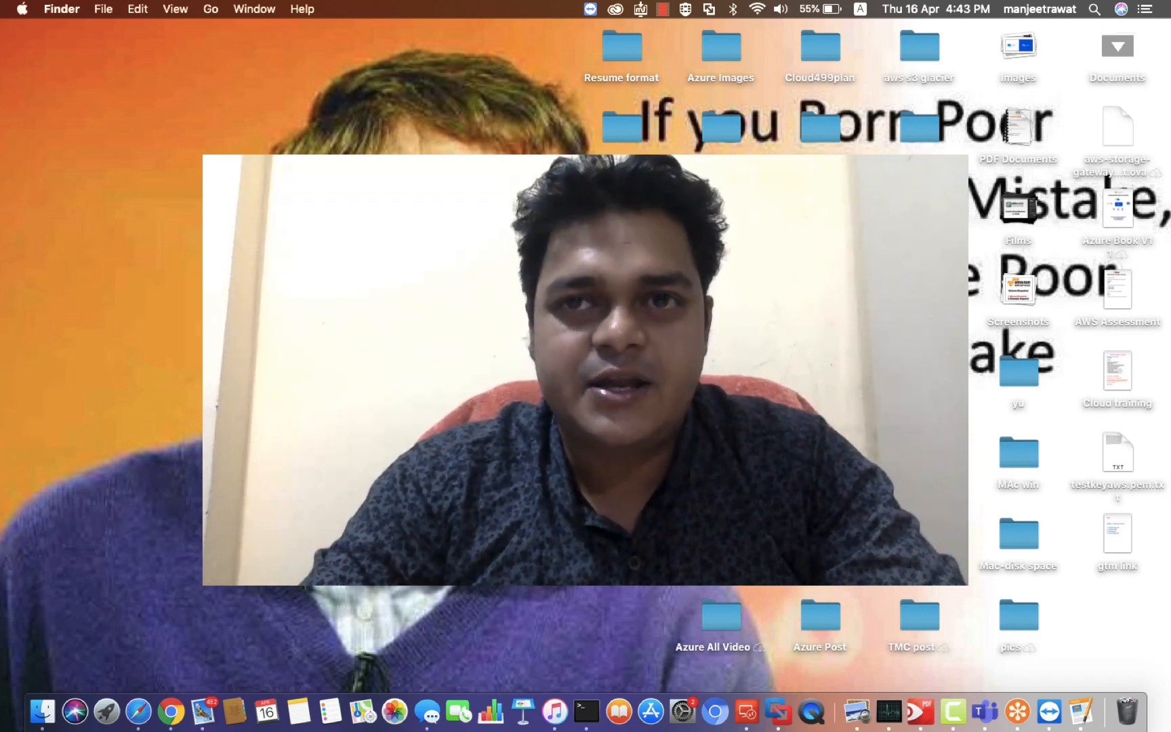
right_click(953, 710)
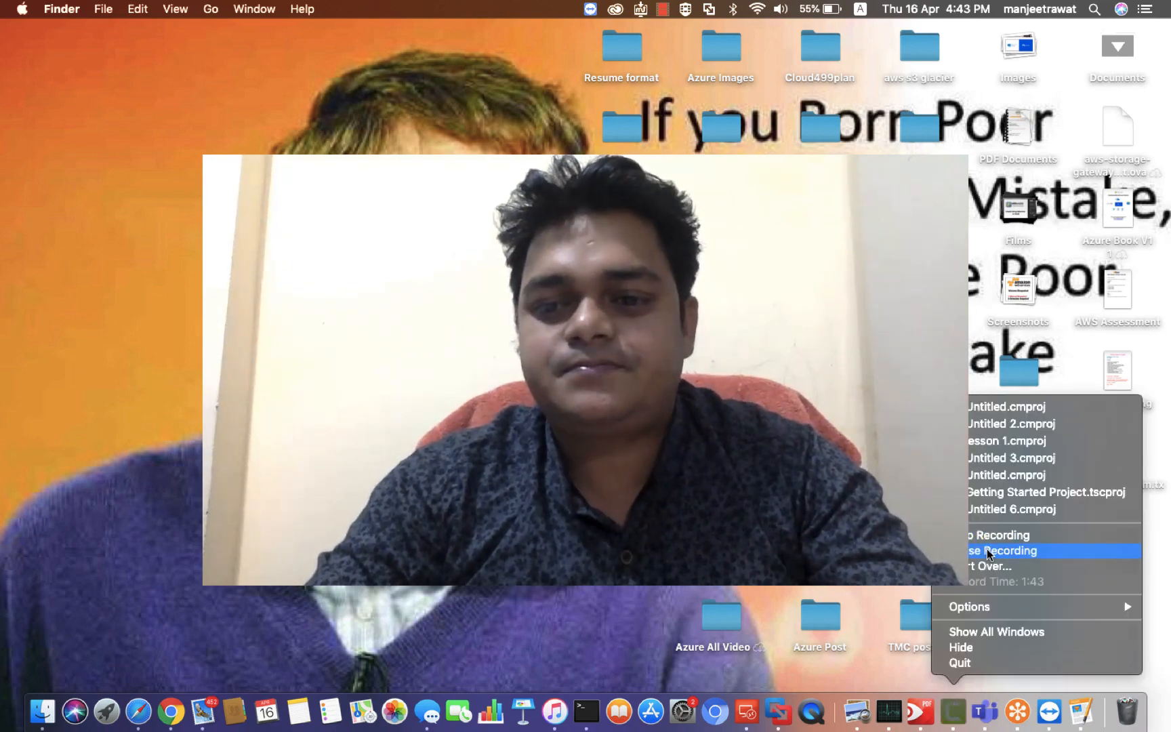
left_click(987, 551)
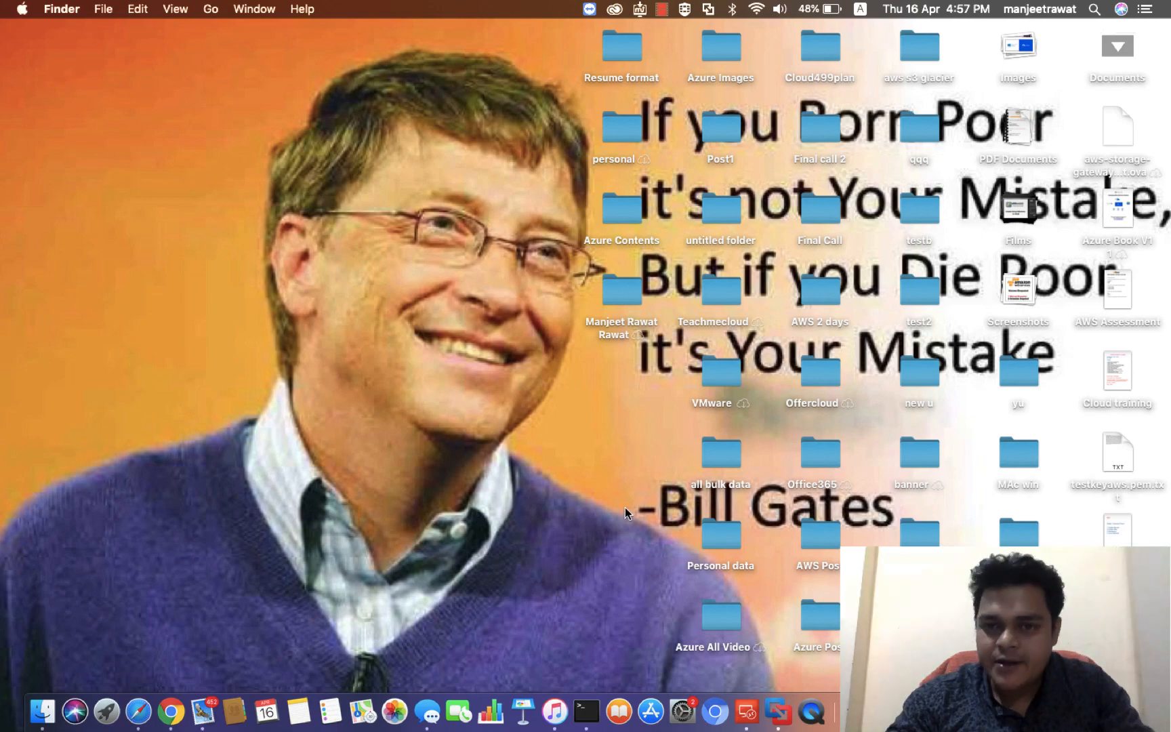
key("ctrl+Right")
key("ctrl+Left")
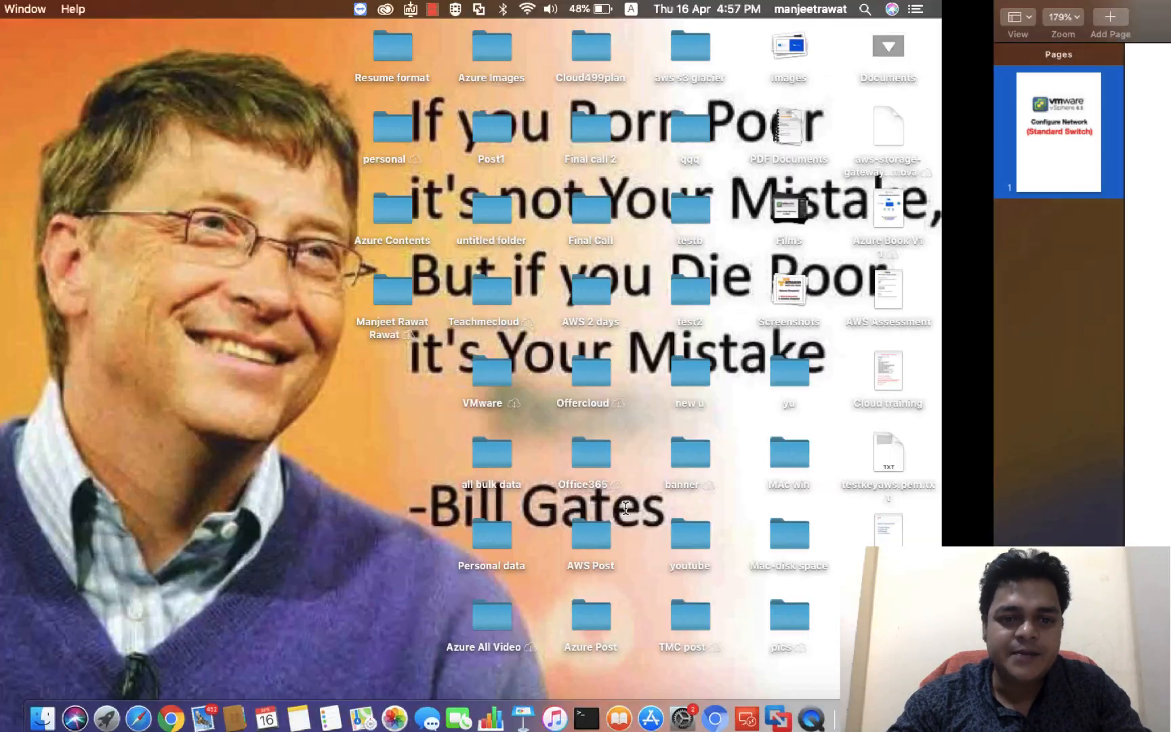
key("ctrl+Right")
key("ctrl+Right")
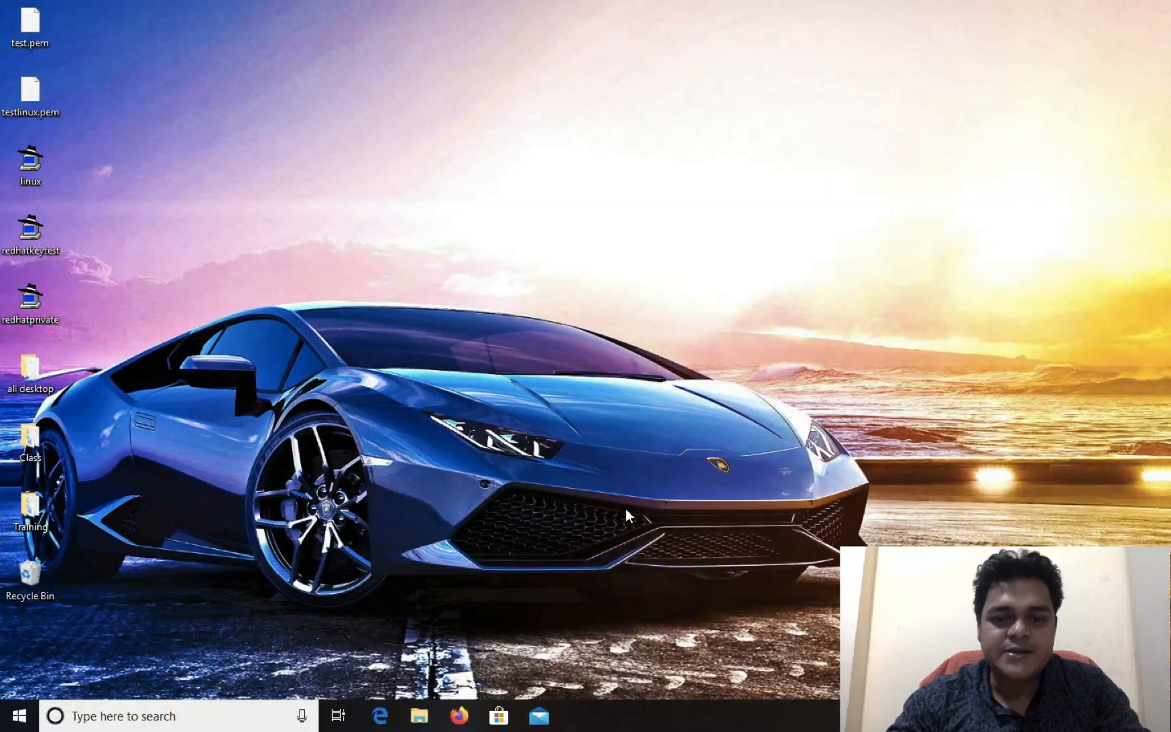
key("ctrl+Left")
key("ctrl+Left")
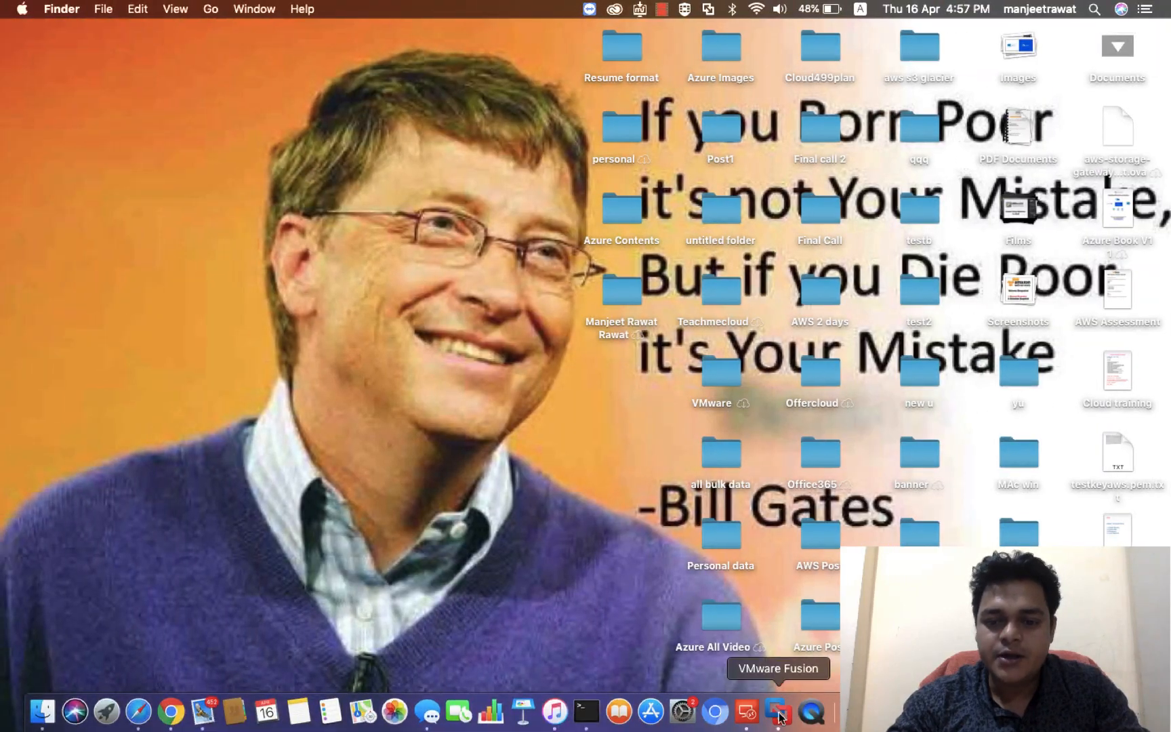
Step: Switch to VMware Fusion to check the VMware ESXi 6 virtual machine's console, then minimize the library window
left_click(779, 710)
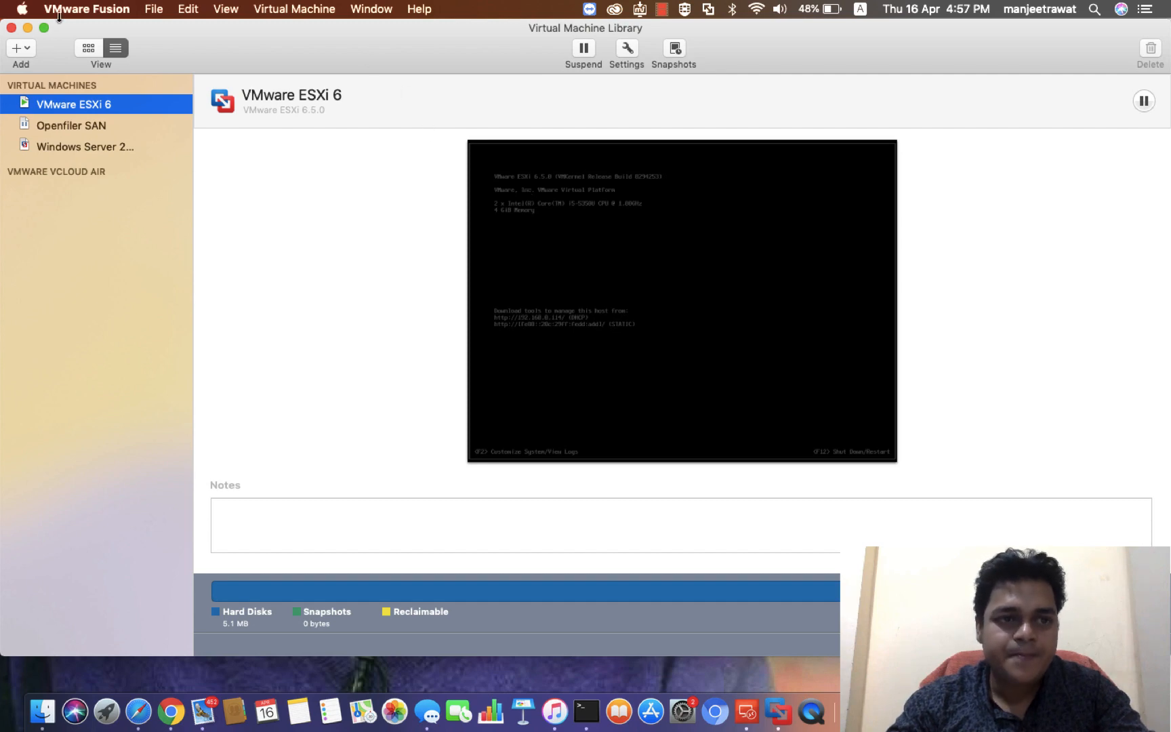
left_click(27, 28)
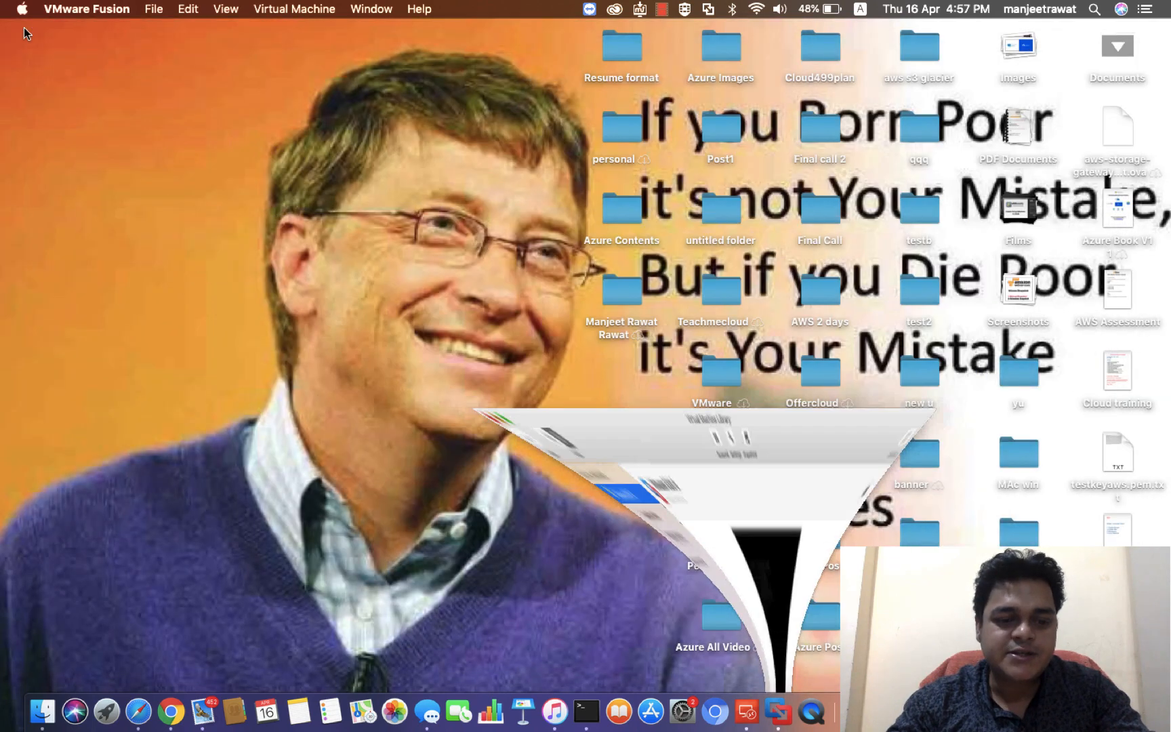
Step: Open Safari in full screen and load the ESXi host's web client at 192.168.0.114
left_click(138, 710)
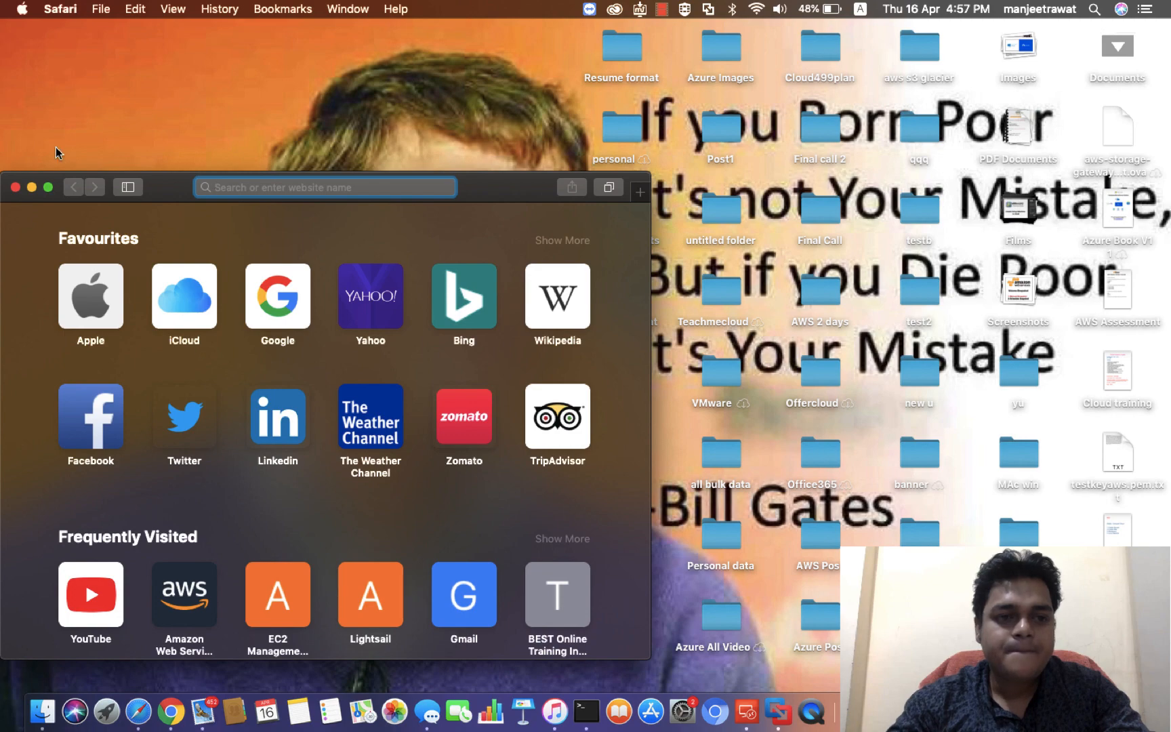
left_click(48, 187)
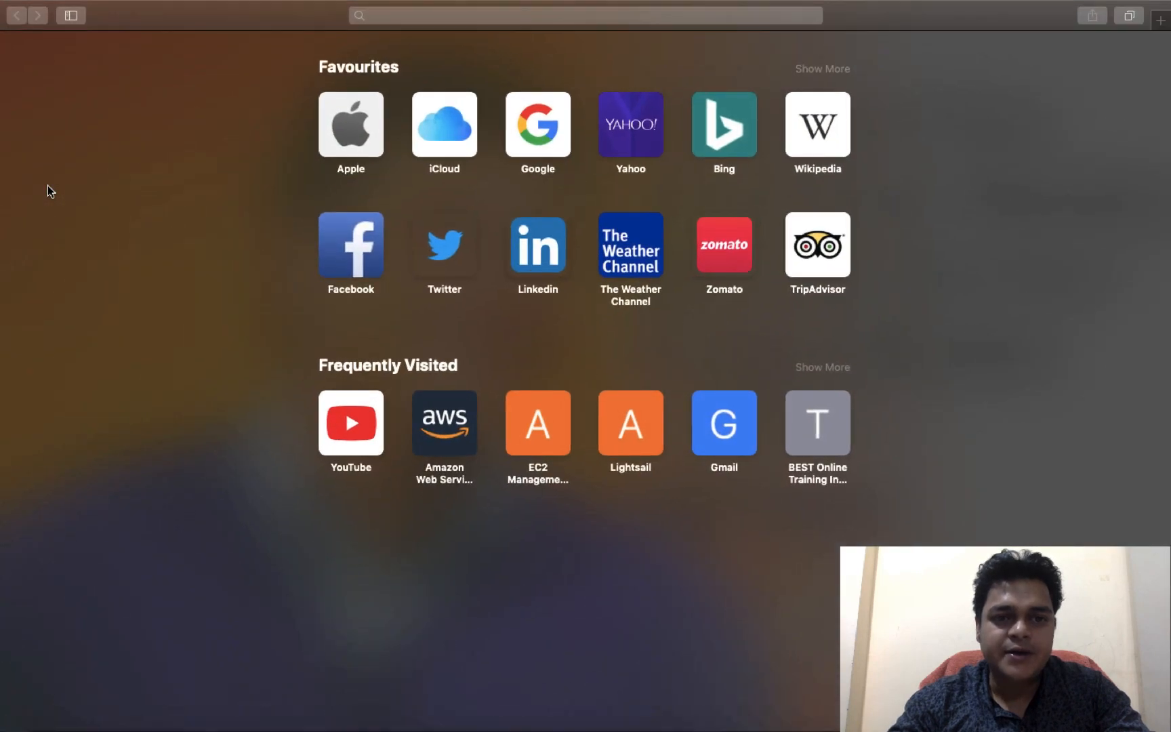
left_click(411, 15)
type("192.168.0.114")
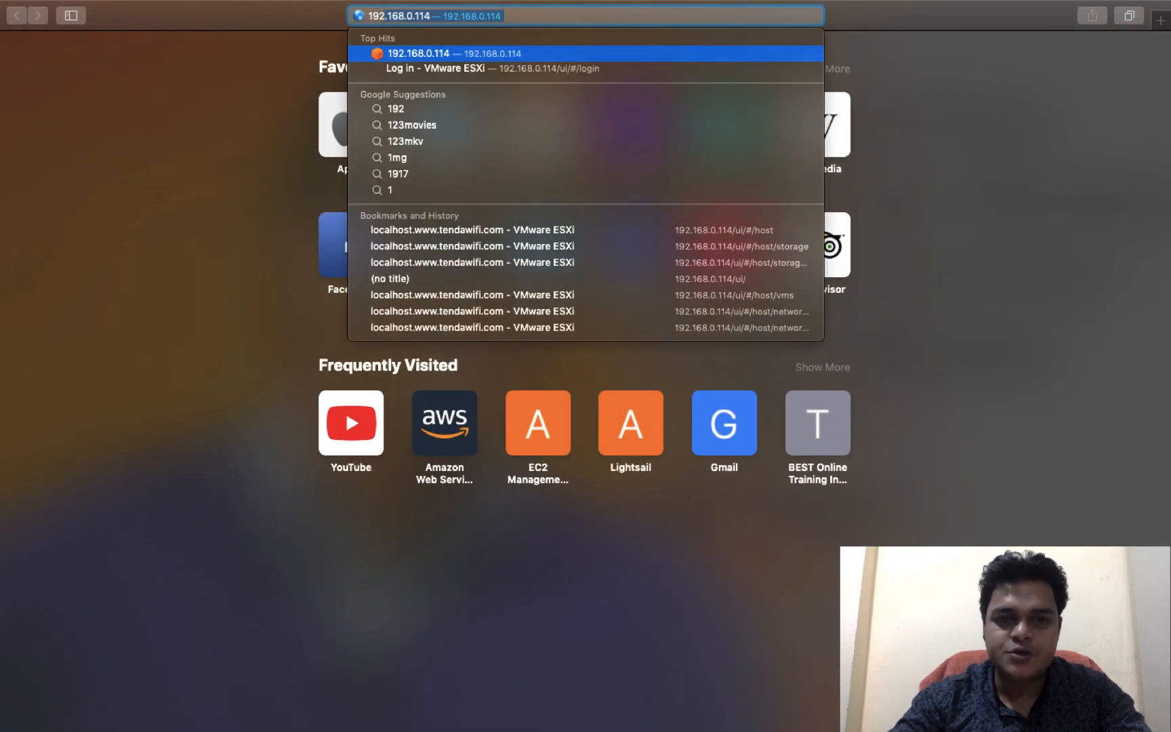
type("9")
key("Return")
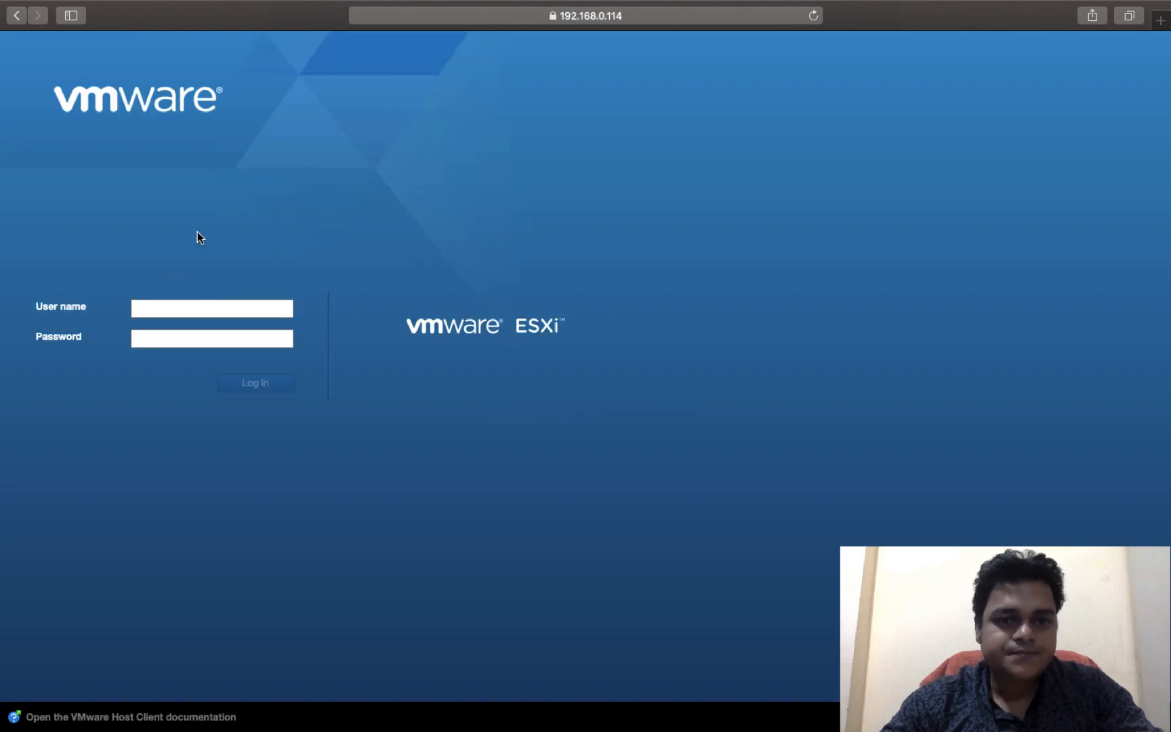
Step: Log in to the VMware ESXi host client with the user name and account password
left_click(193, 310)
left_click(188, 334)
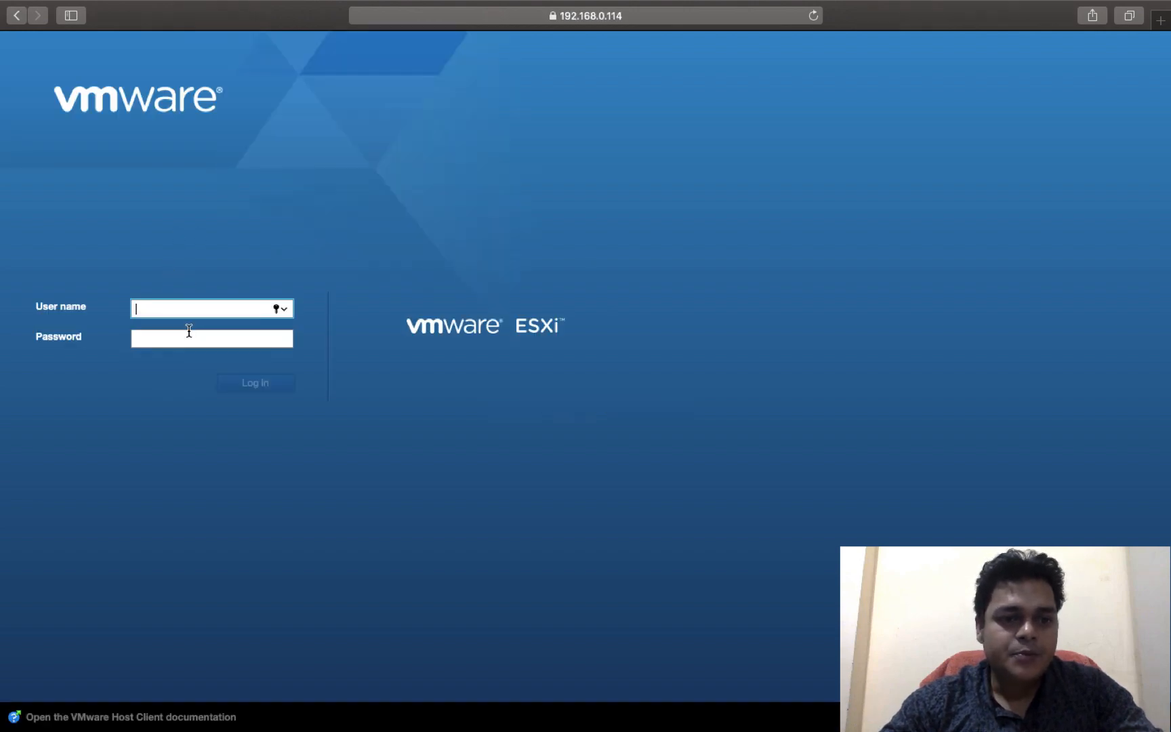
left_click(244, 388)
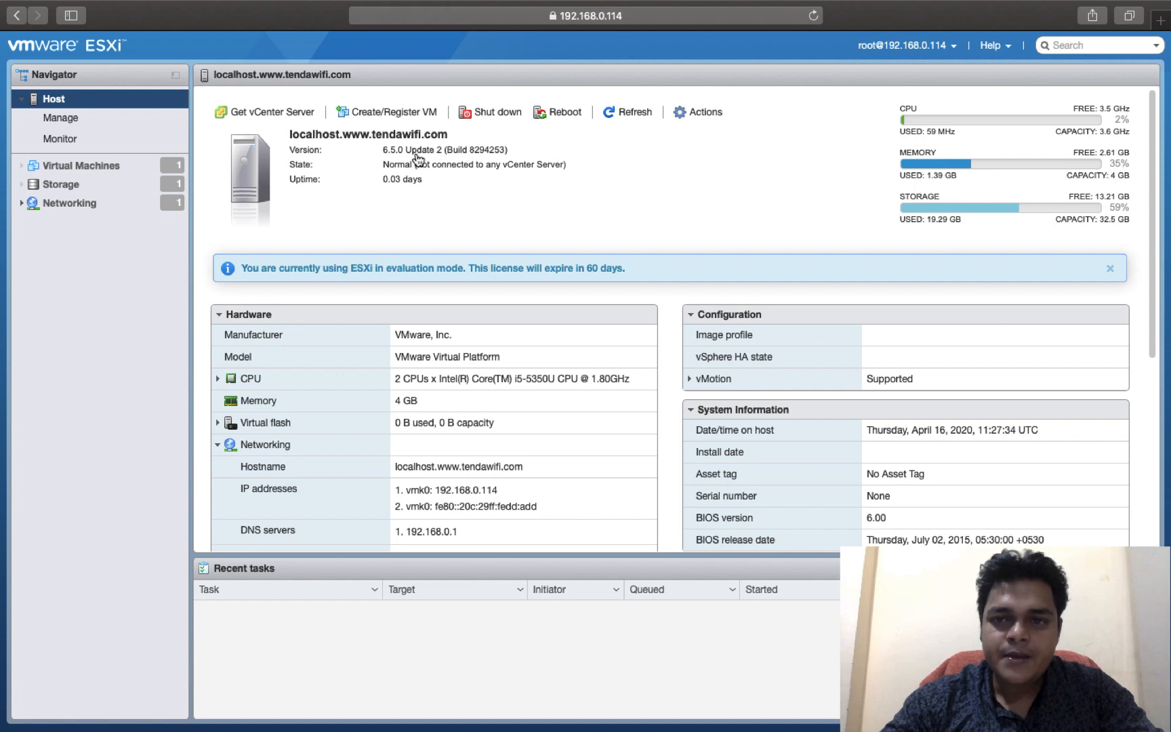
Step: Examine the host's networking sections: port groups, virtual switches, physical NICs, VMkernel NICs, TCP/IP stacks and firewall rules
left_click(69, 205)
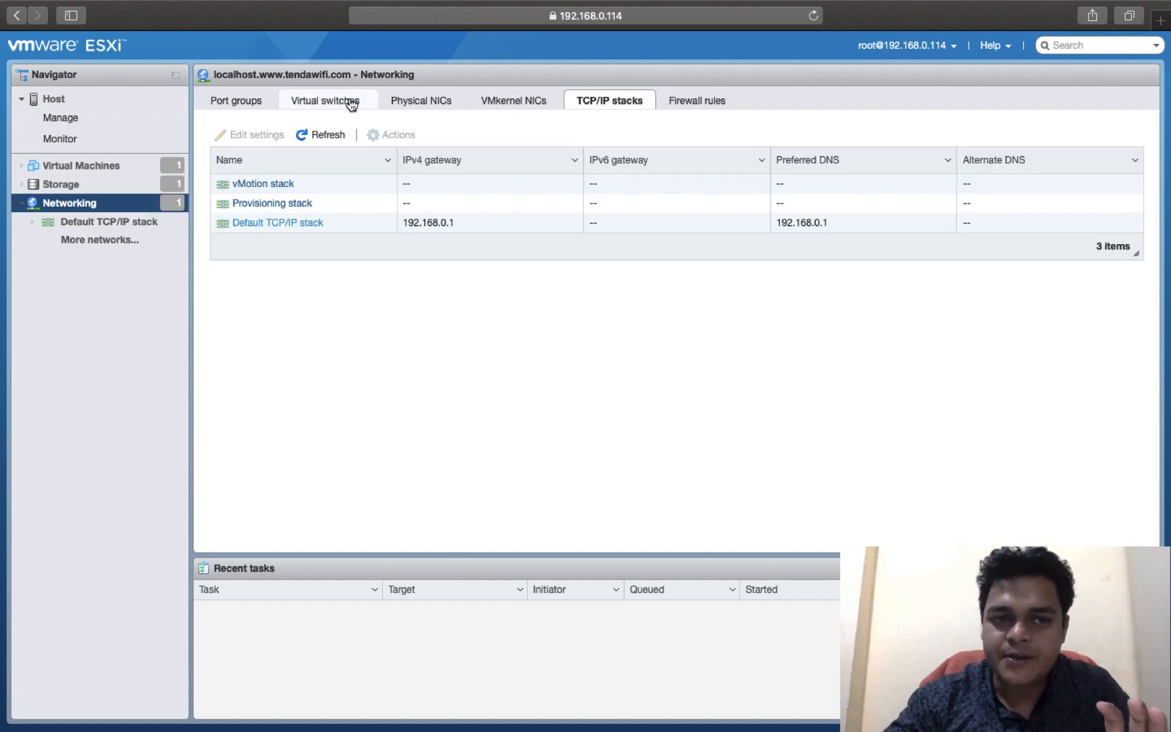
left_click(266, 102)
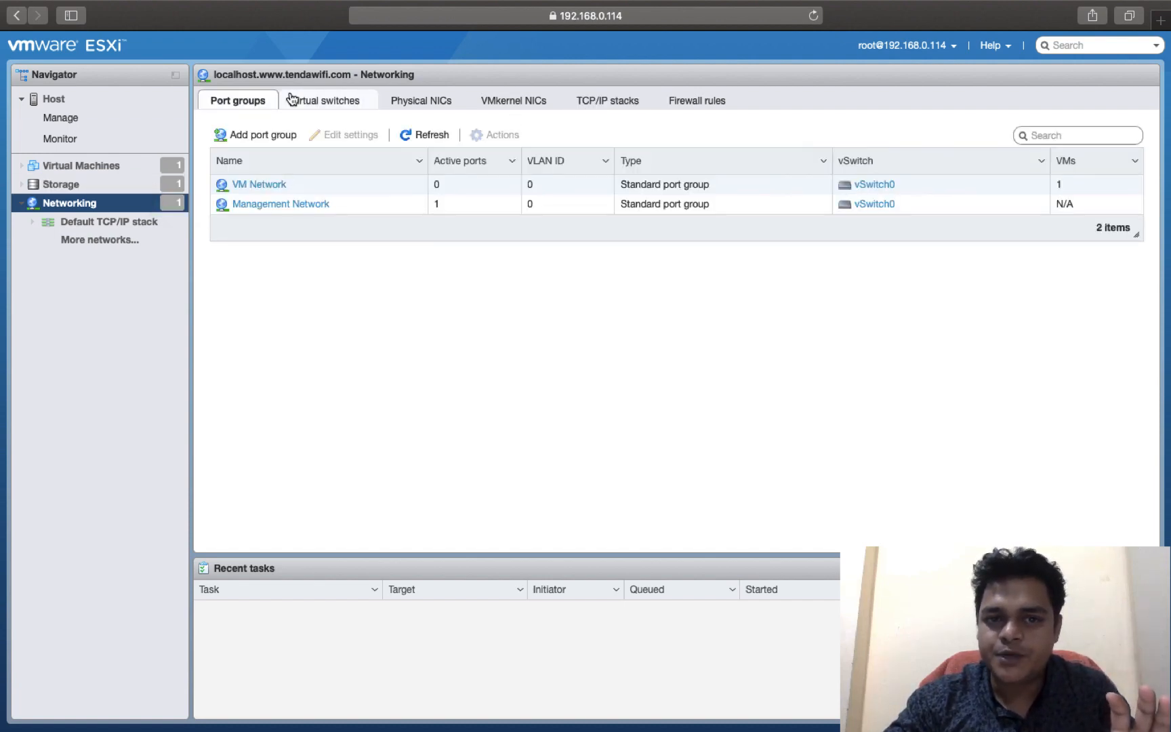
left_click(329, 103)
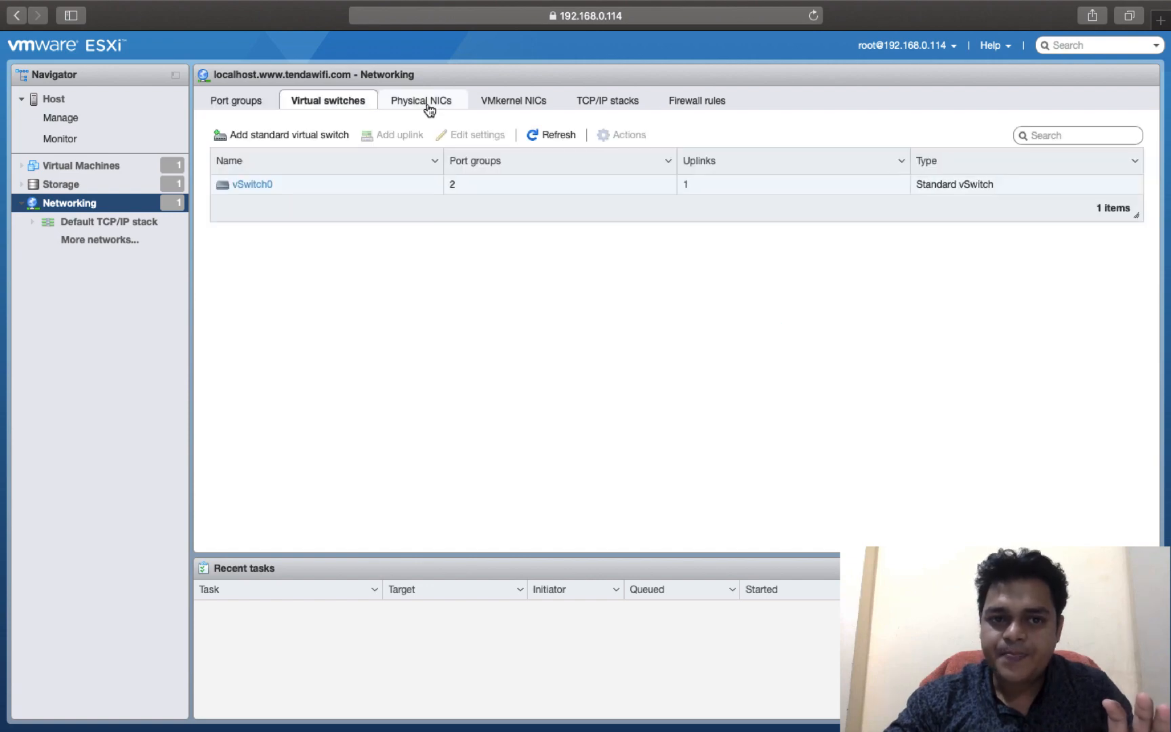
left_click(428, 105)
left_click(529, 103)
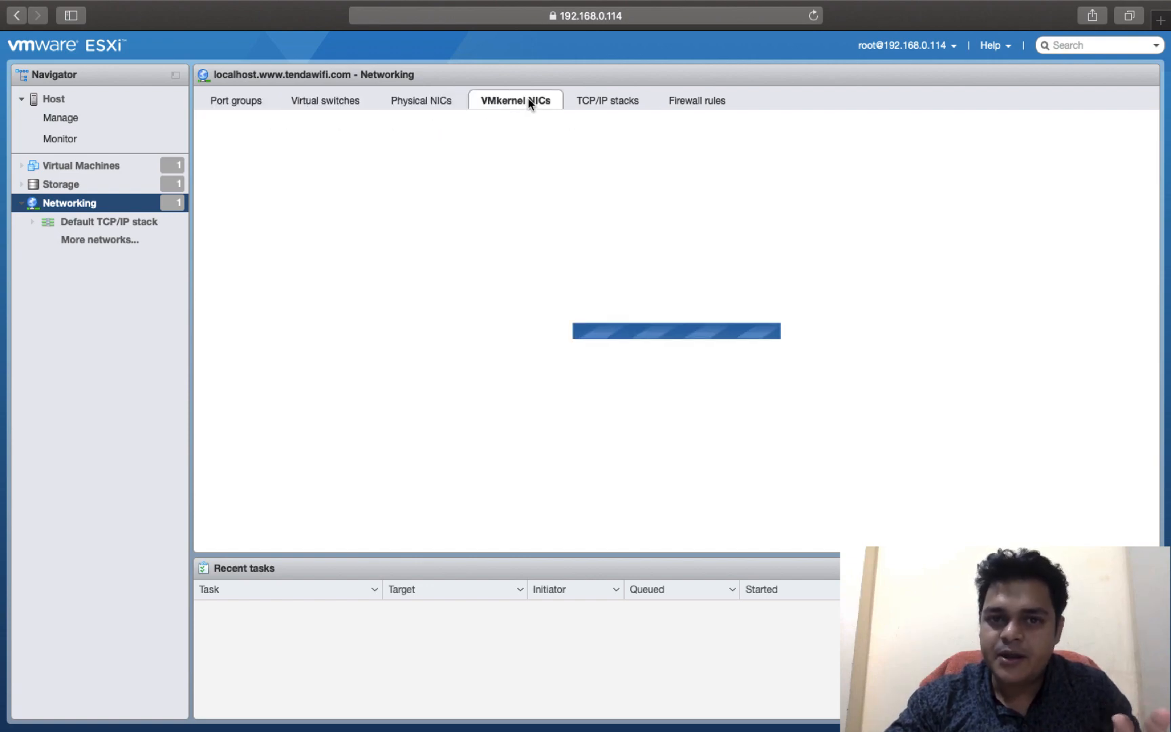
left_click(599, 102)
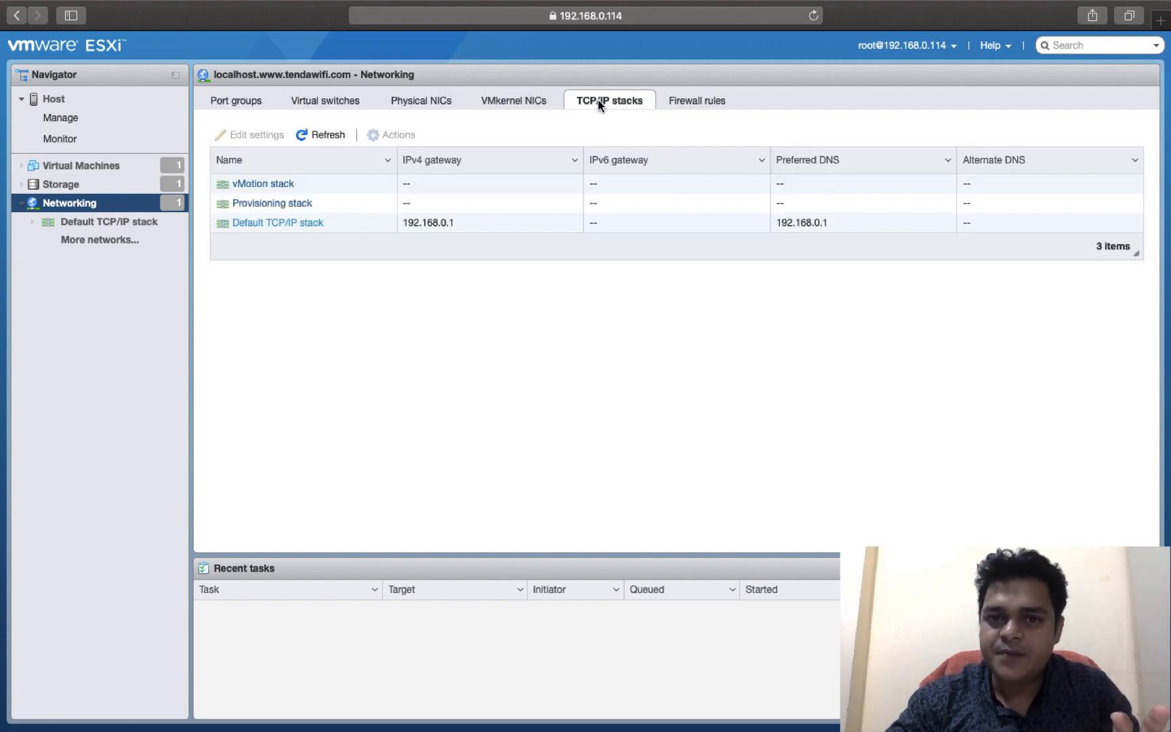
left_click(702, 99)
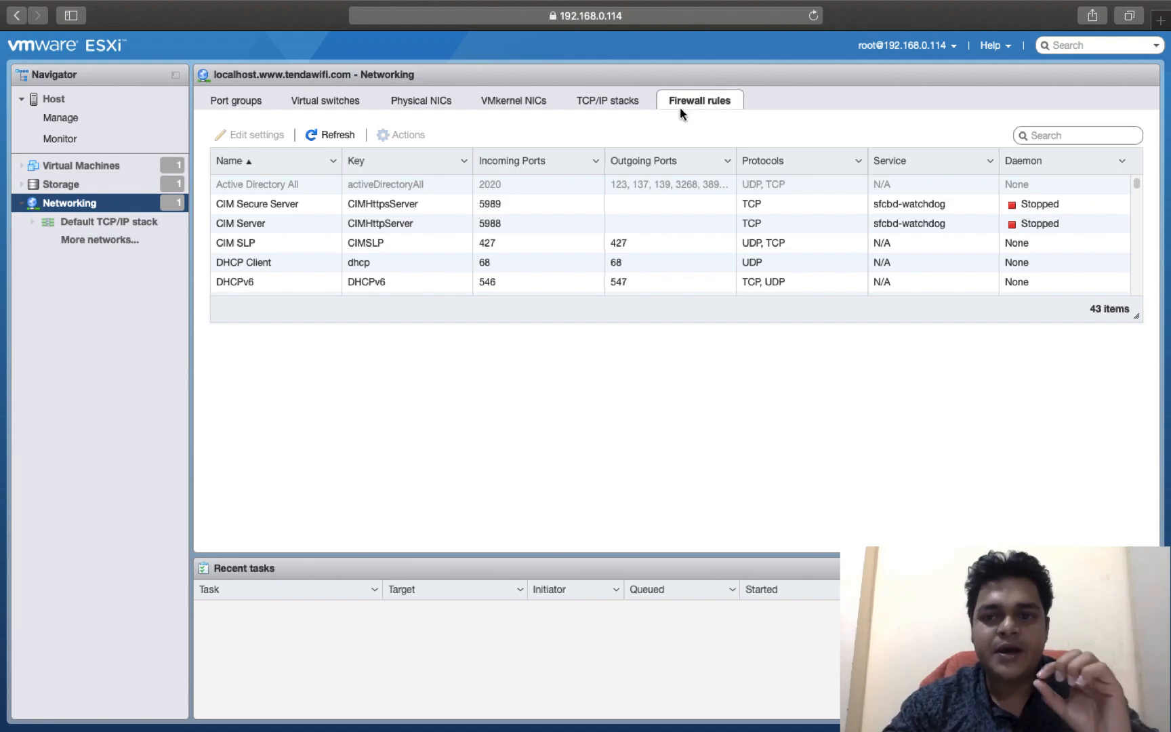
left_click(238, 107)
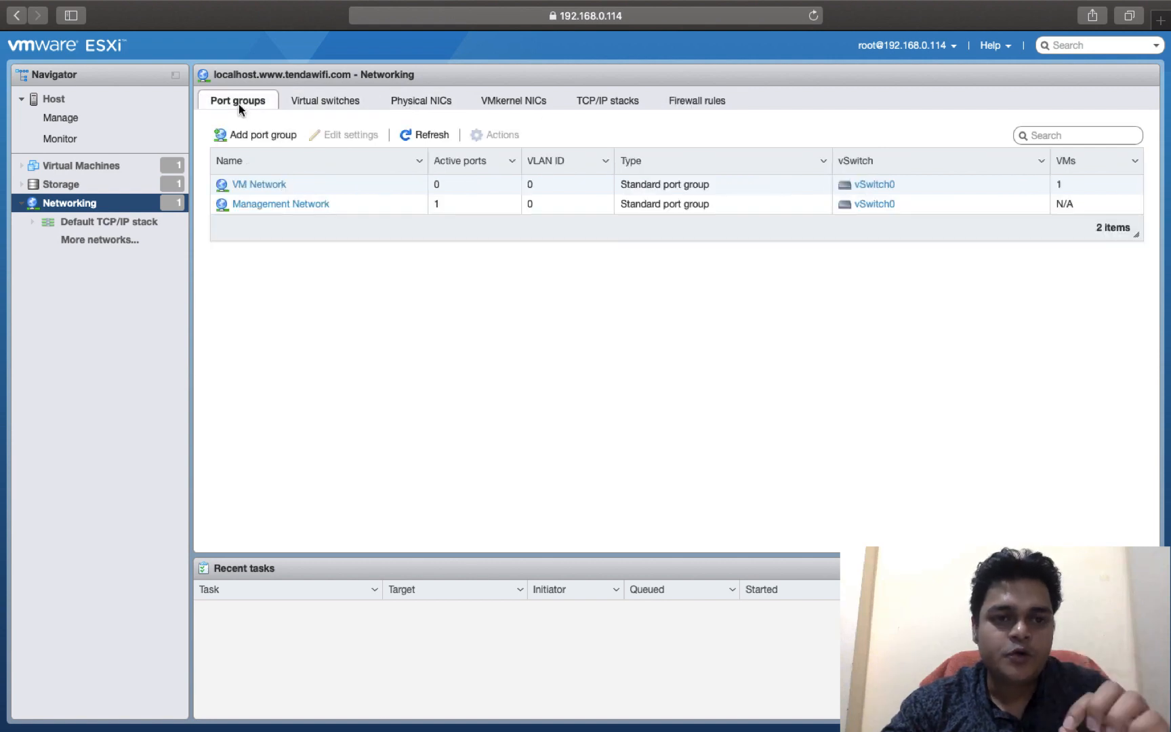
left_click(326, 100)
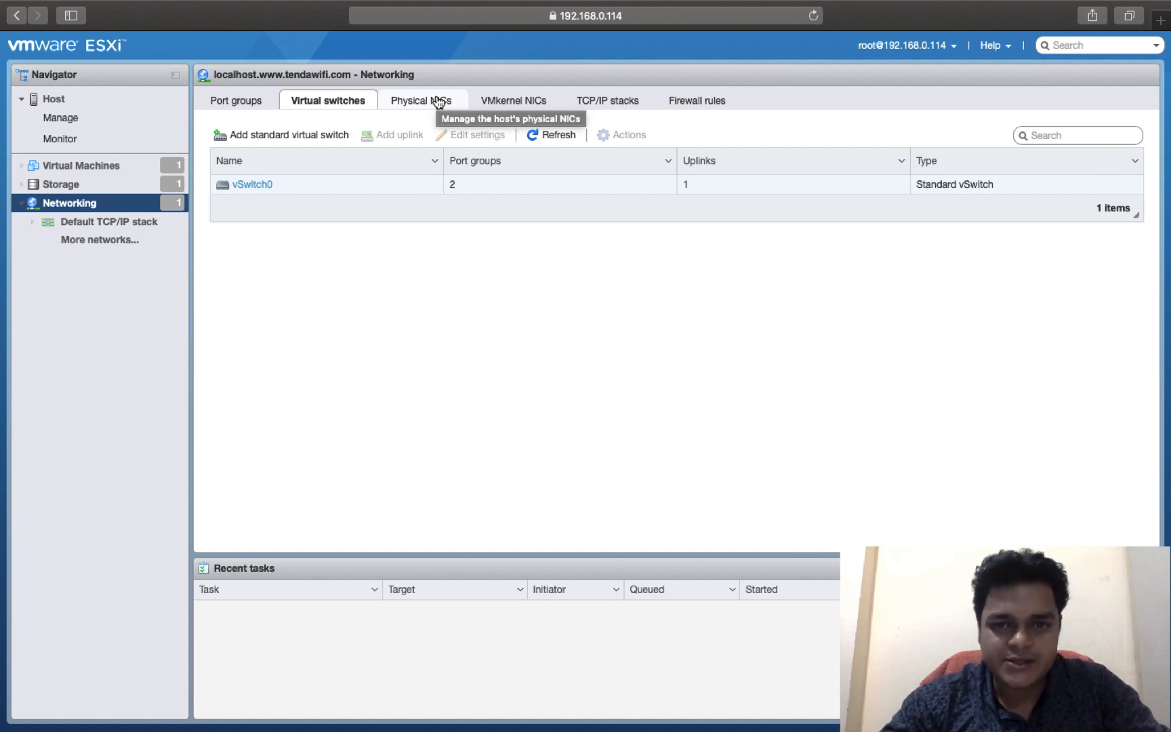
left_click(246, 102)
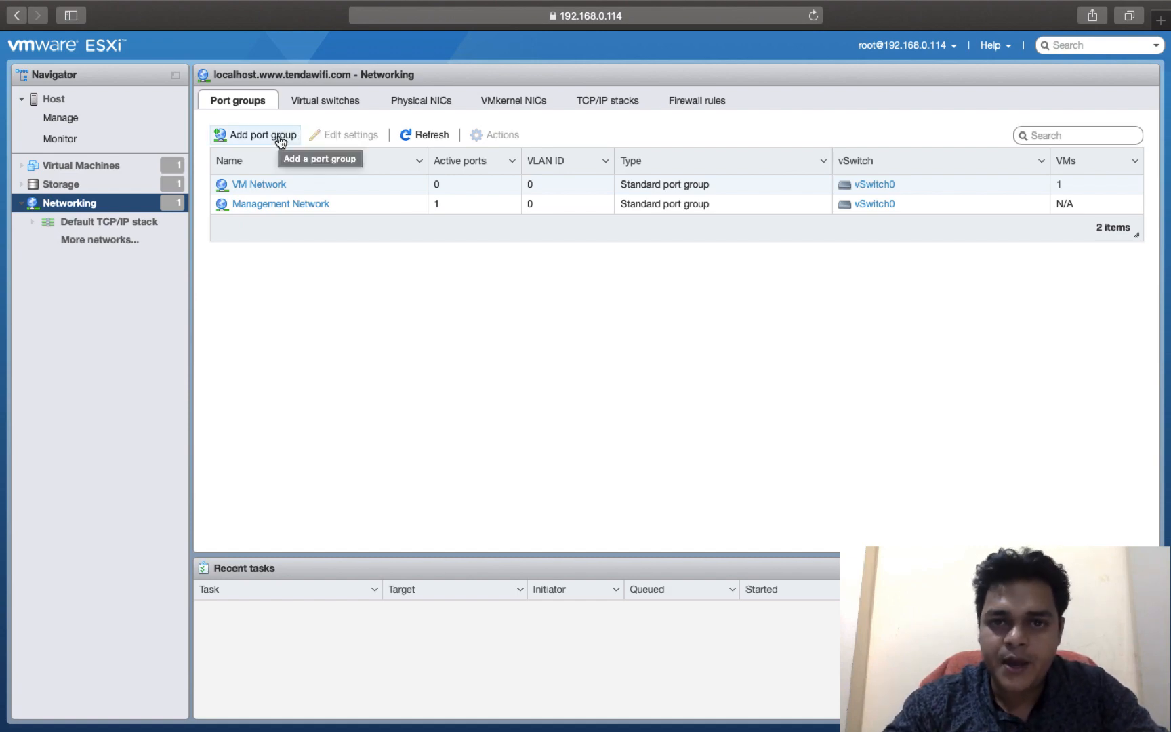
Step: Switch to the Windows desktop and open Paint
key("ctrl+Right")
key("ctrl+Right")
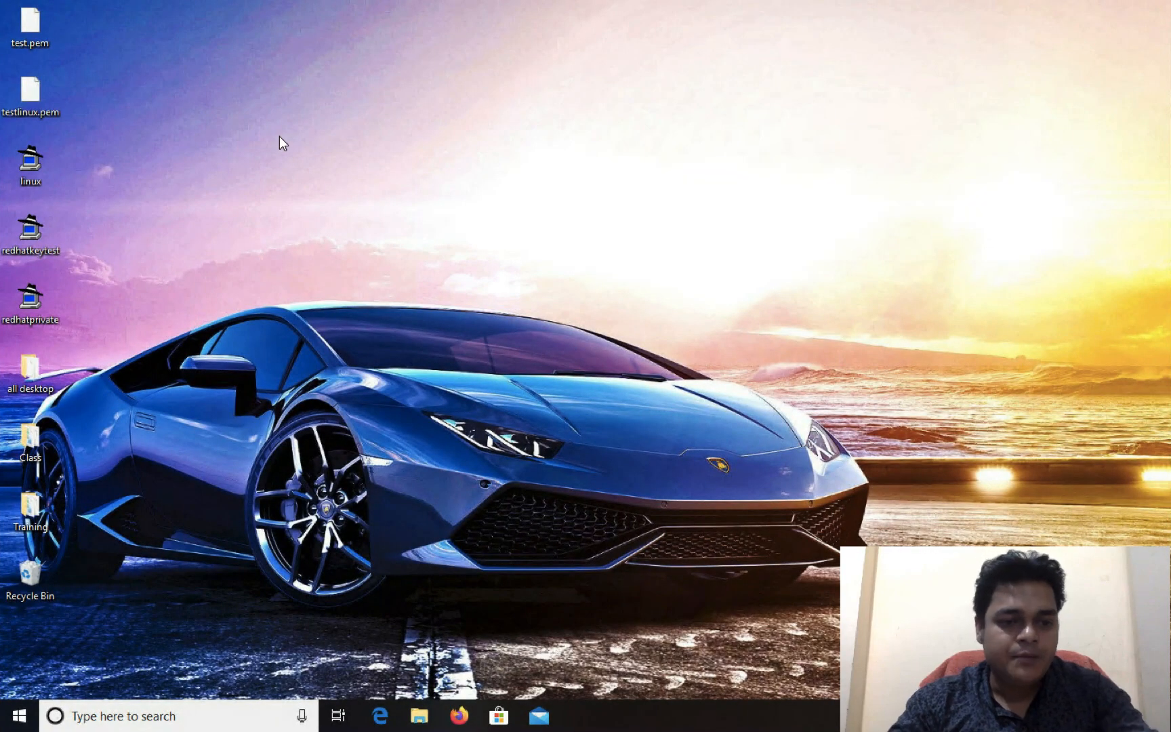
key("super+r")
key("Return")
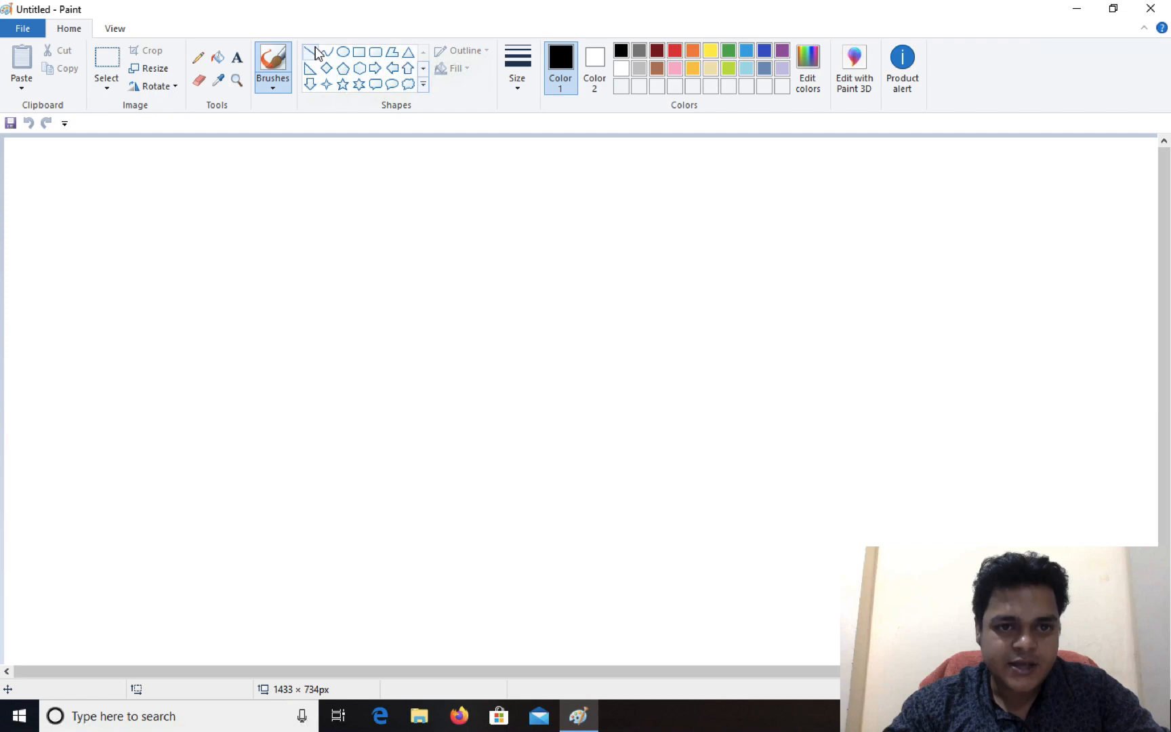
Step: Draw a dark red rectangle about 415 × 71 px on the canvas and split it lengthwise with a horizontal line
left_click(359, 52)
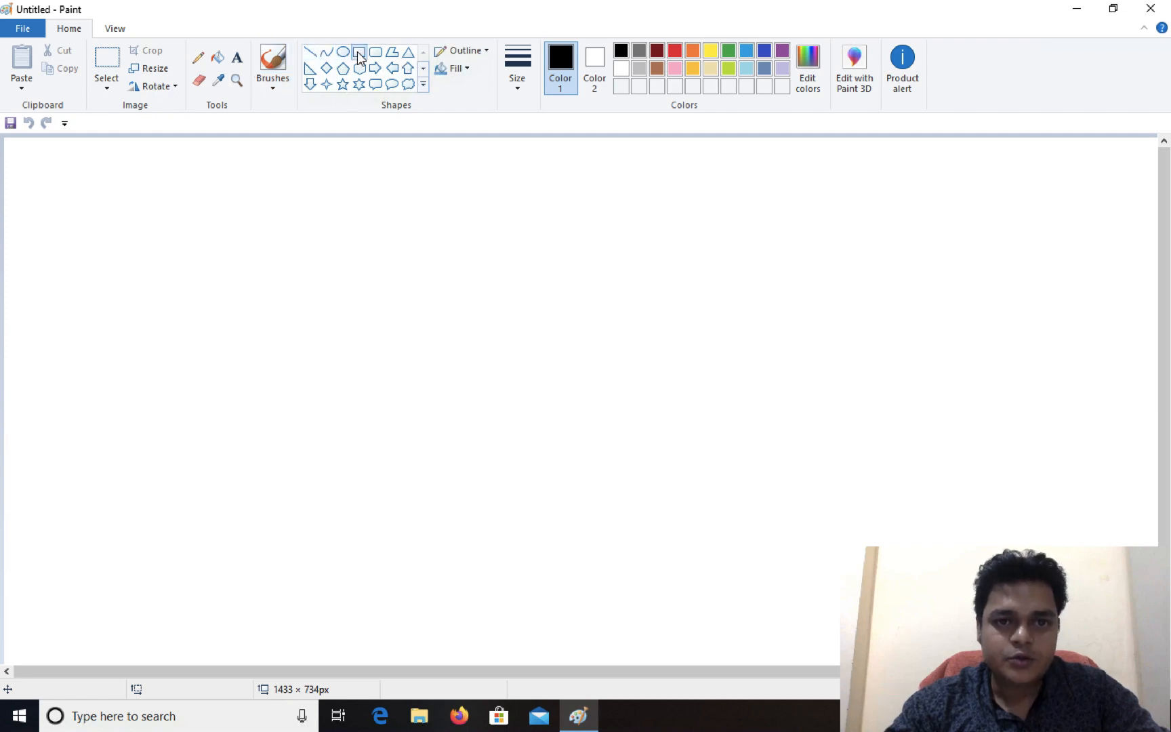
mouse_move(679, 324)
left_mouse_down()
mouse_move(736, 348)
mouse_move(934, 384)
mouse_move(1016, 381)
left_mouse_up()
left_click(658, 53)
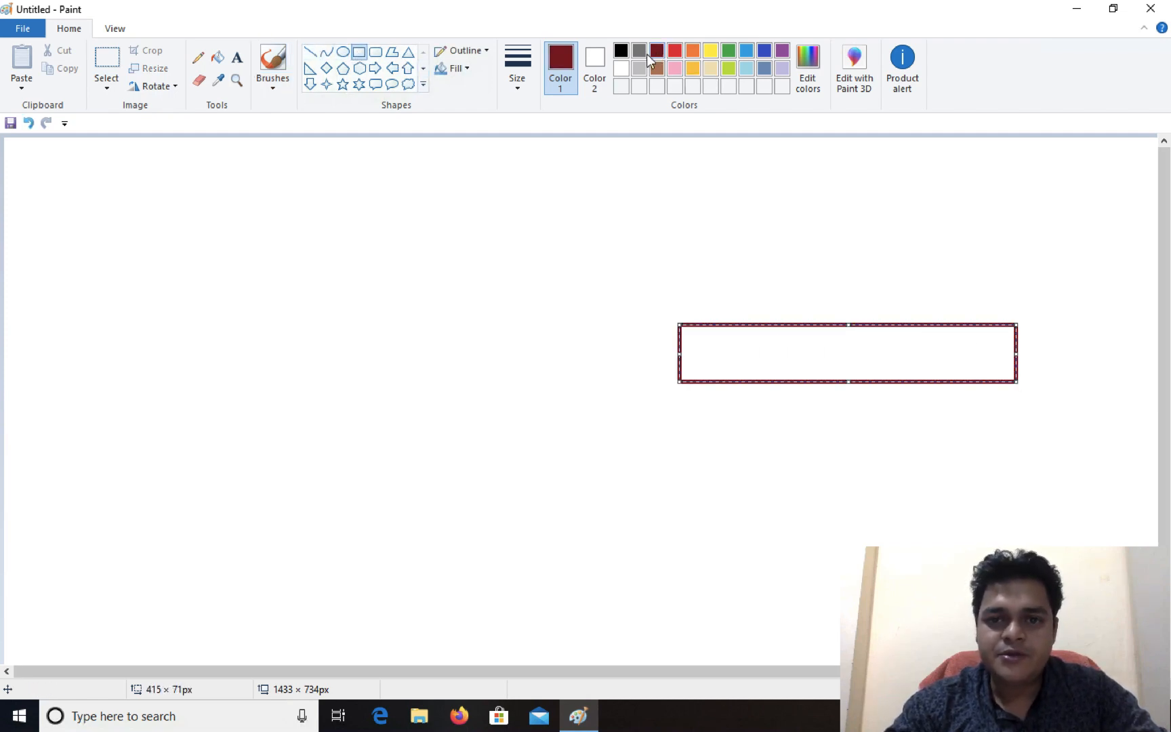
left_click(309, 53)
left_click_drag(679, 356, 1016, 356)
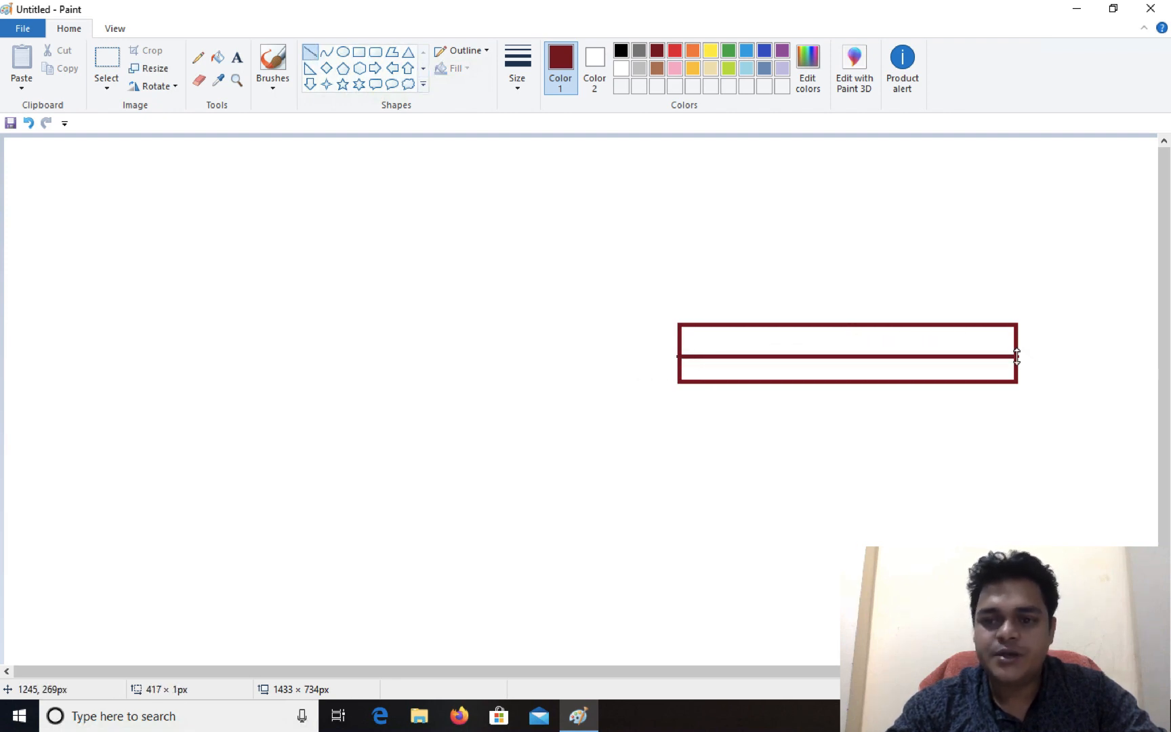
Step: Add the text label "48ports" above the rectangle
left_click(236, 57)
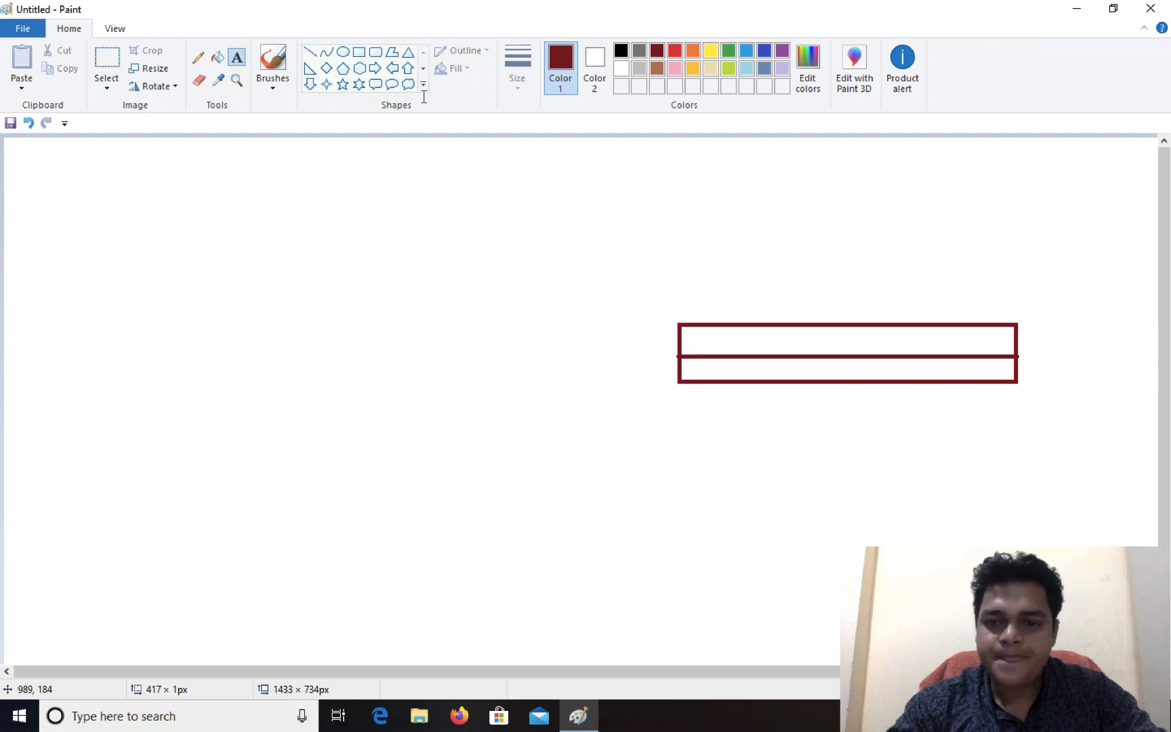
left_click_drag(748, 263, 1046, 303)
type("4")
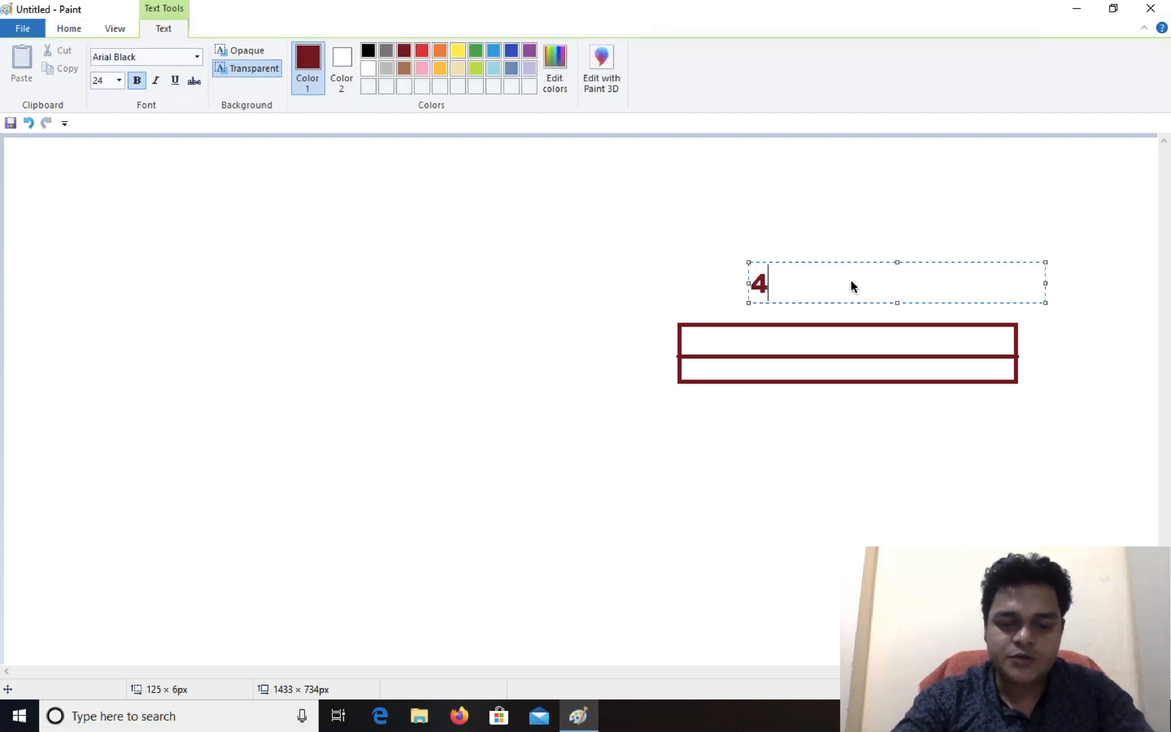
type("8ports")
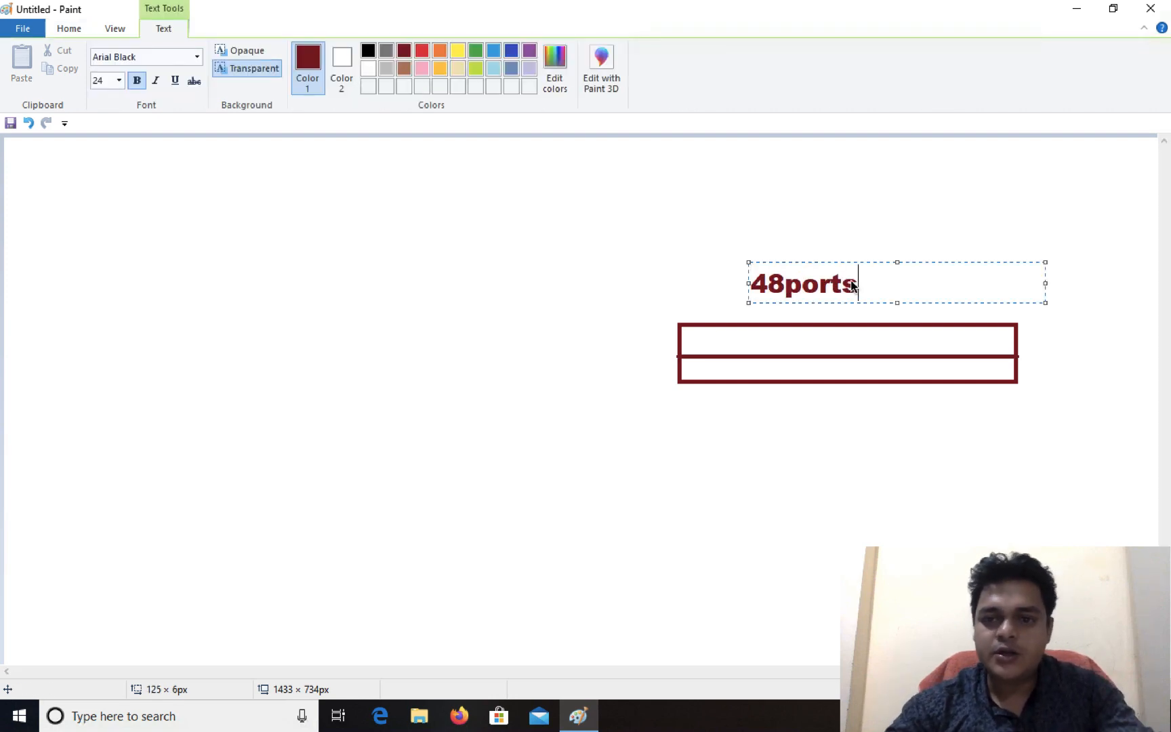
left_click(907, 210)
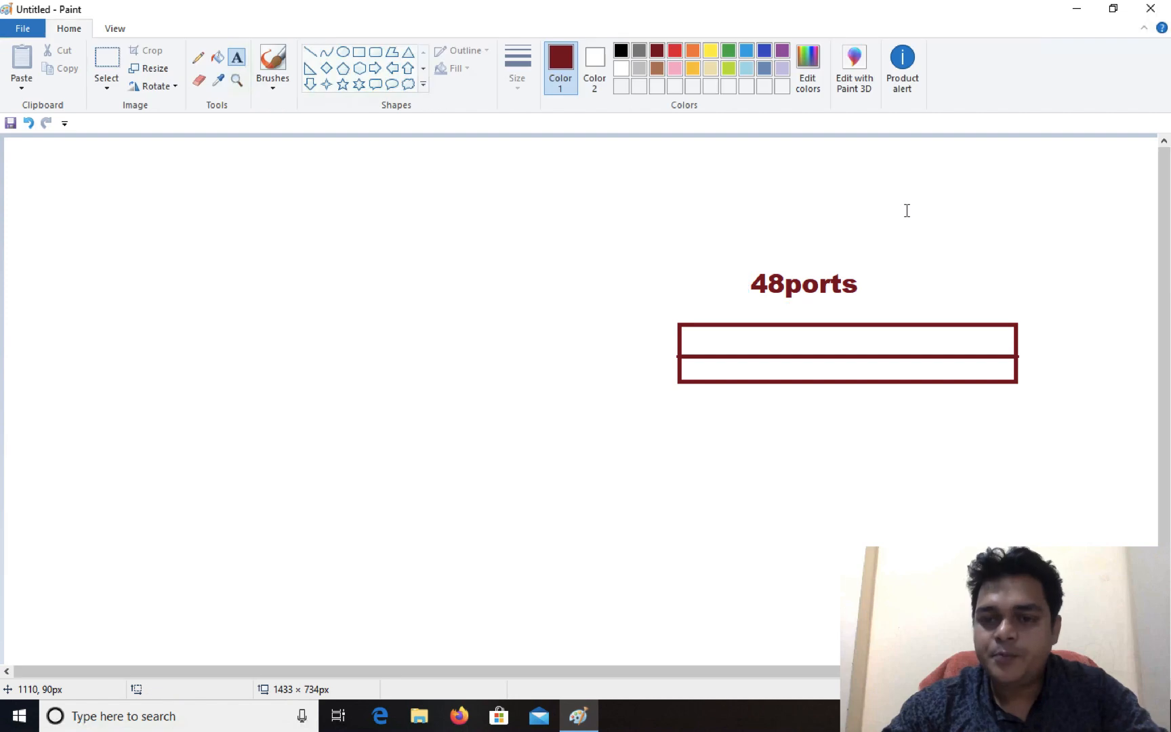
Step: Draw five roughly vertical lines across the rectangle to divide it into port cells
left_click(310, 52)
left_click_drag(730, 325, 732, 386)
left_click_drag(780, 326, 790, 396)
left_click_drag(850, 324, 851, 383)
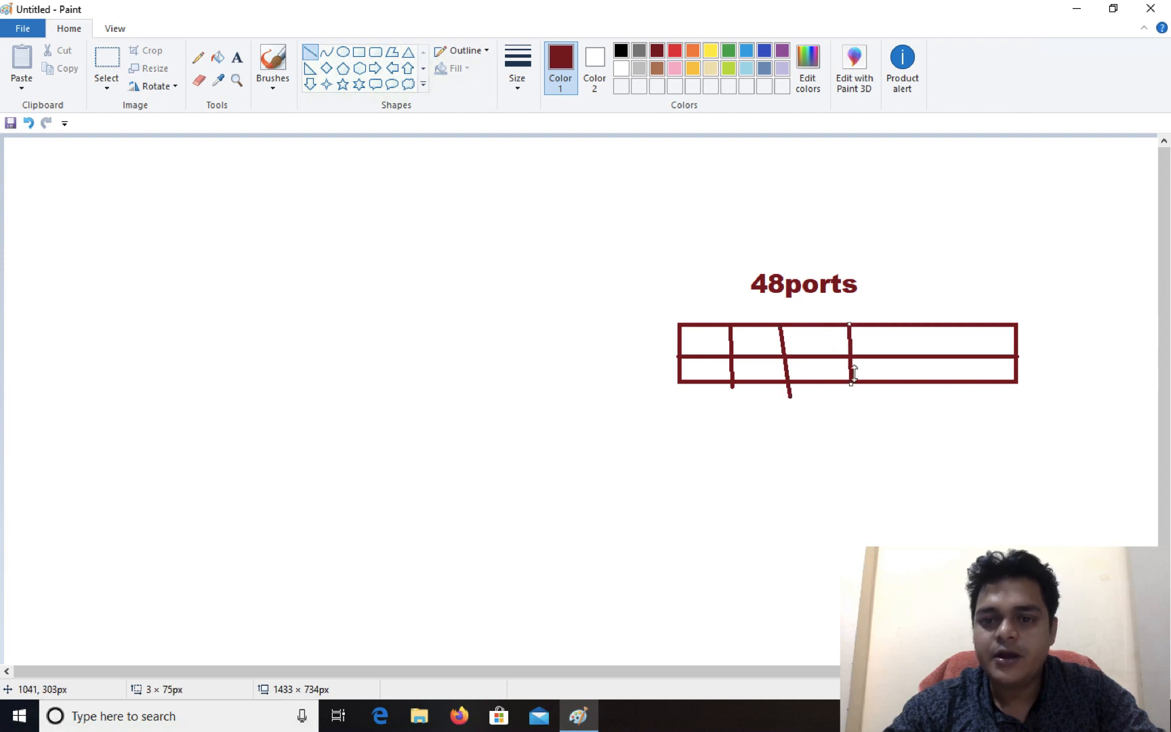
left_click_drag(889, 326, 891, 376)
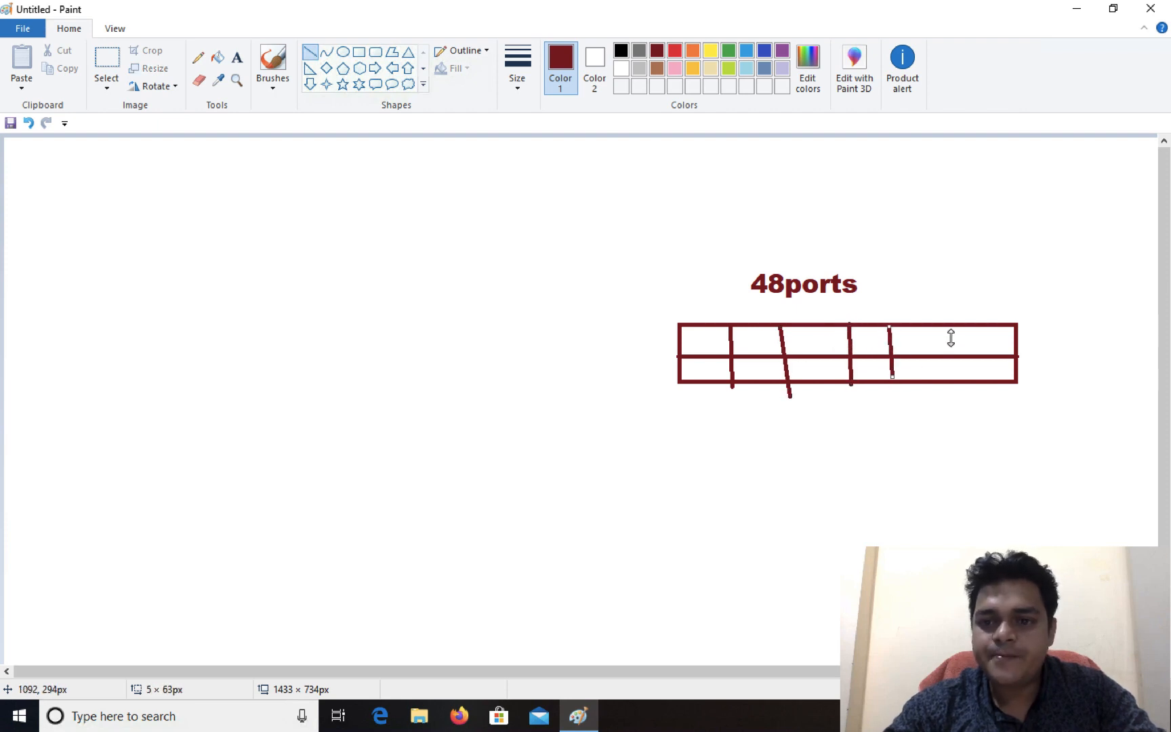
left_click_drag(944, 325, 955, 384)
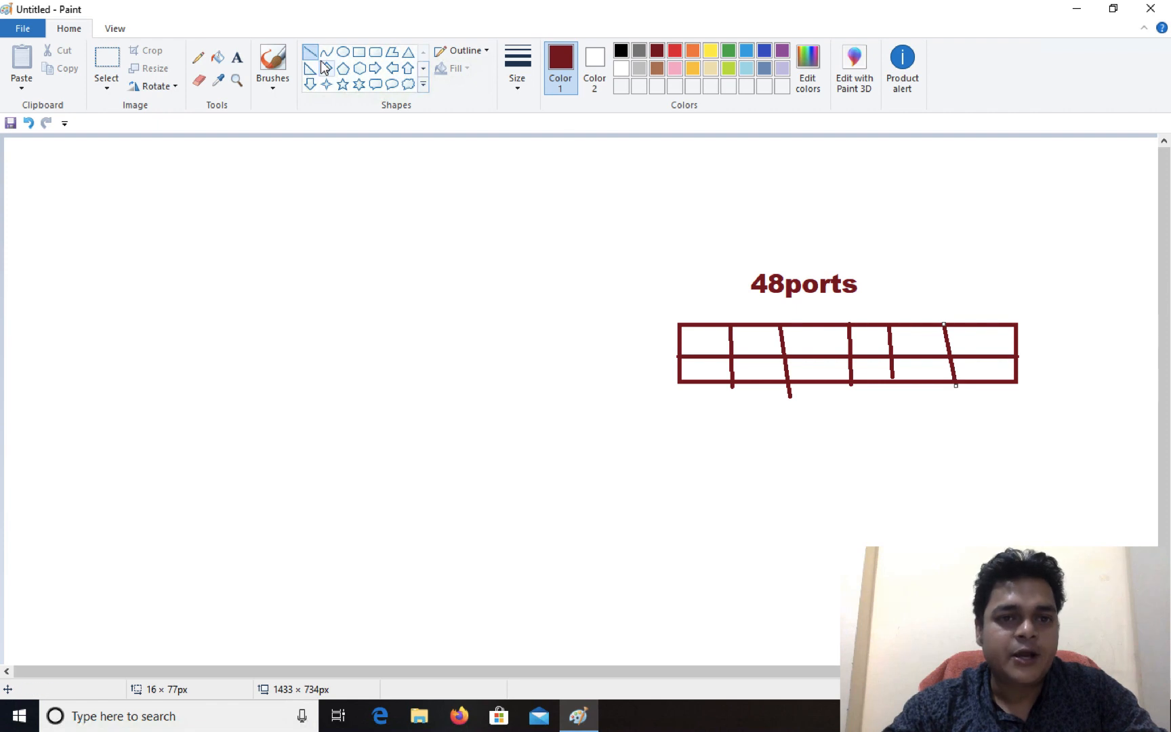
Step: Add a text label reading "HR" and, spaced apart on the same line, "Sales" below the 48-port rectangle
left_click(235, 57)
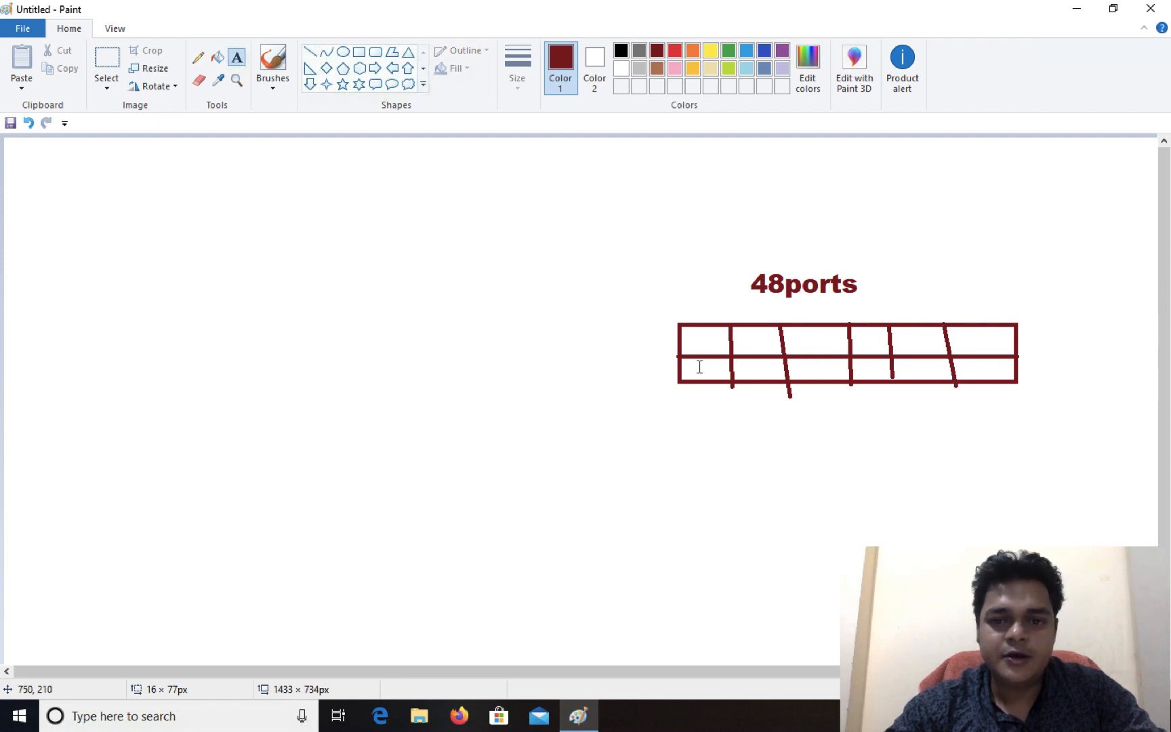
left_click(546, 507)
type("hr")
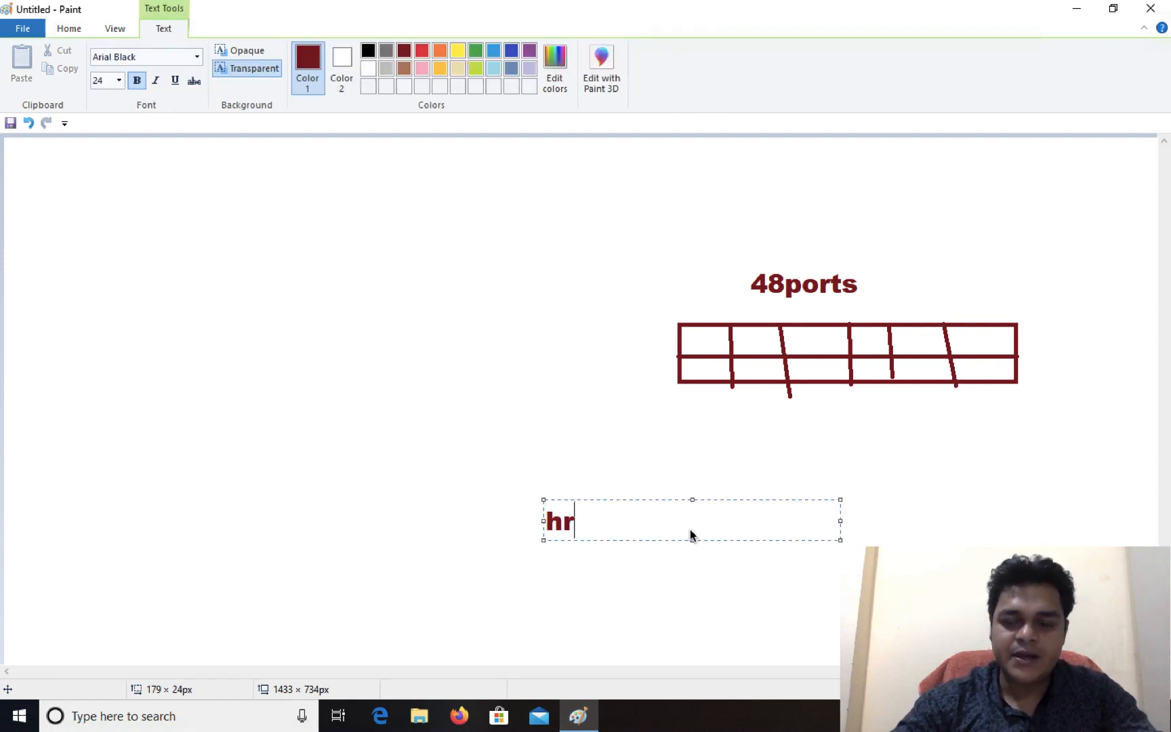
key("BackSpace")
key("BackSpace")
type("JR")
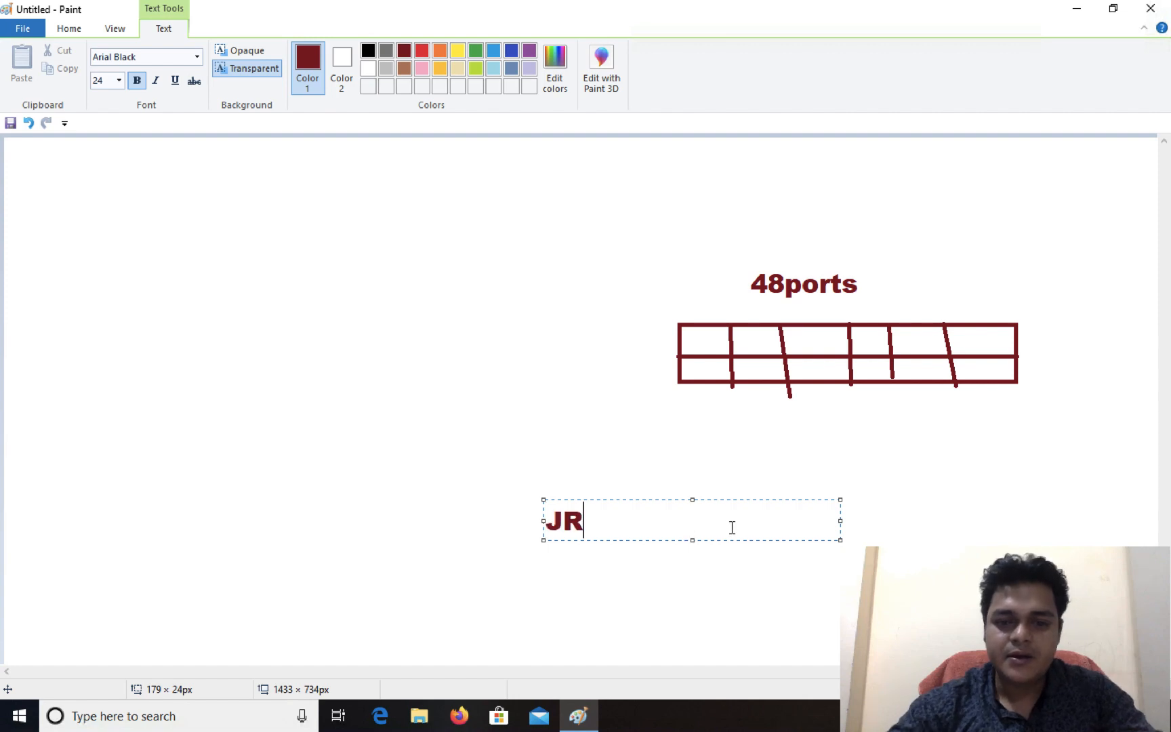
key("BackSpace")
key("BackSpace")
type("HR ")
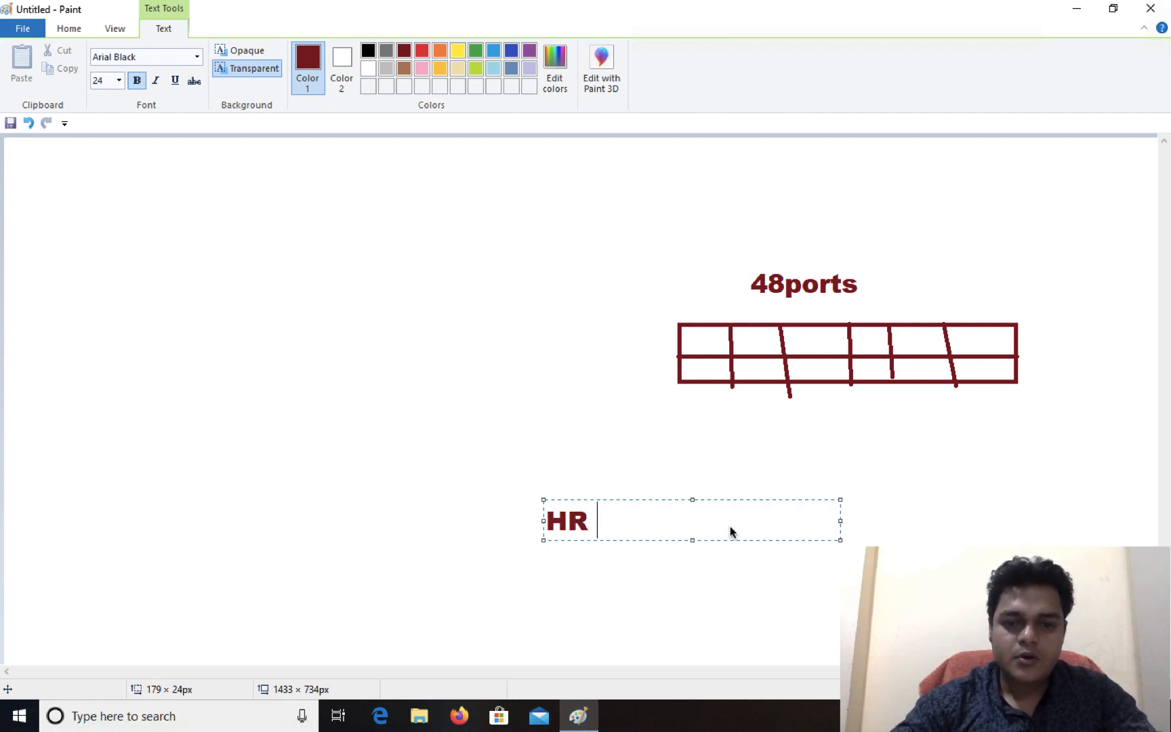
type("         Sale")
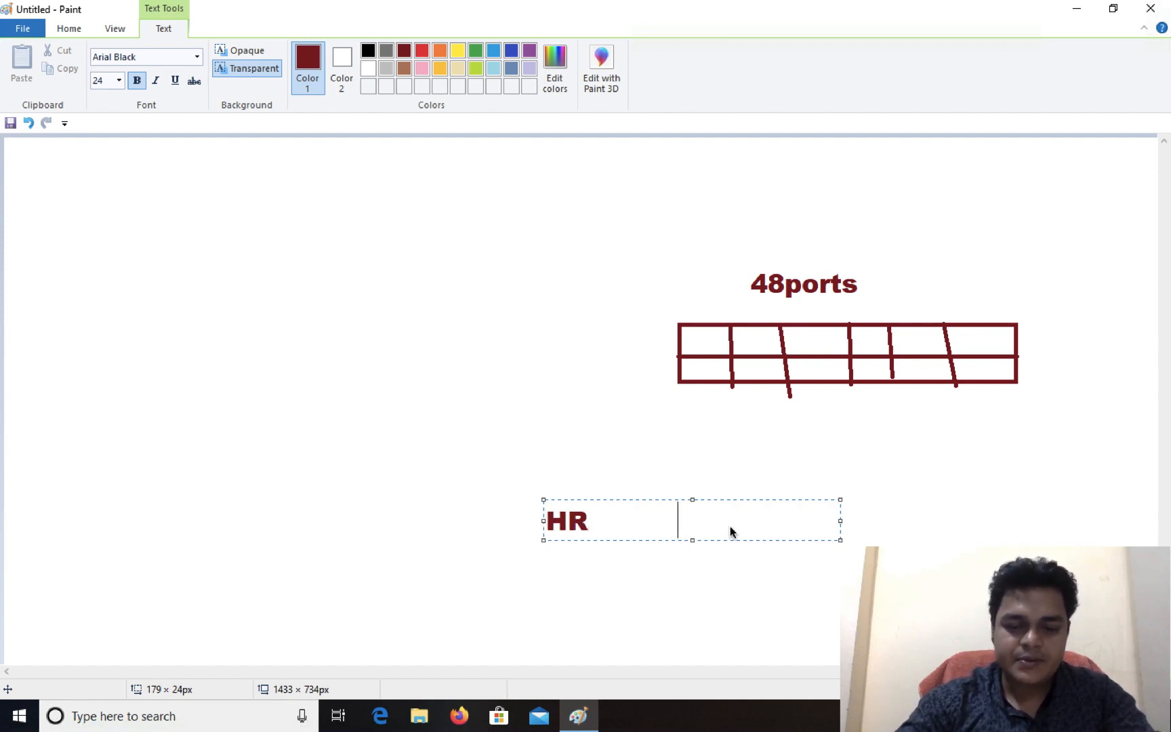
type("s")
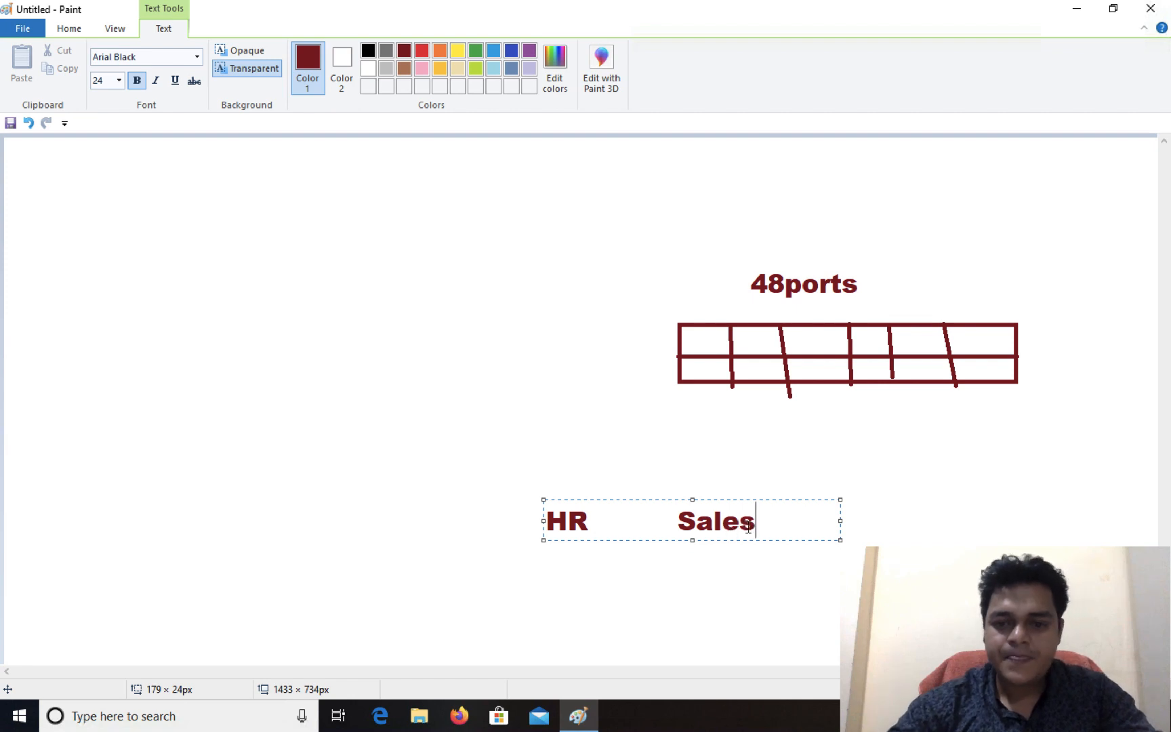
left_click(842, 519)
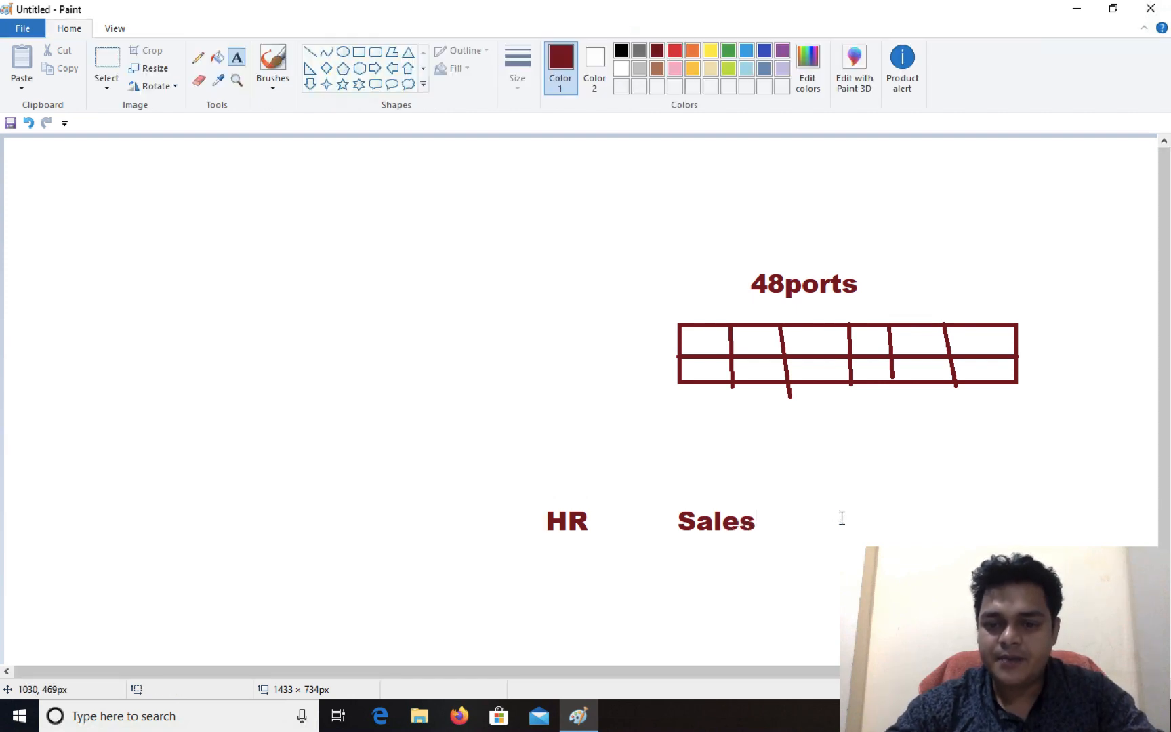
Step: Add the text label "Ac" beside "Sales" in the row below the rectangle
left_click(840, 504)
type("Ac")
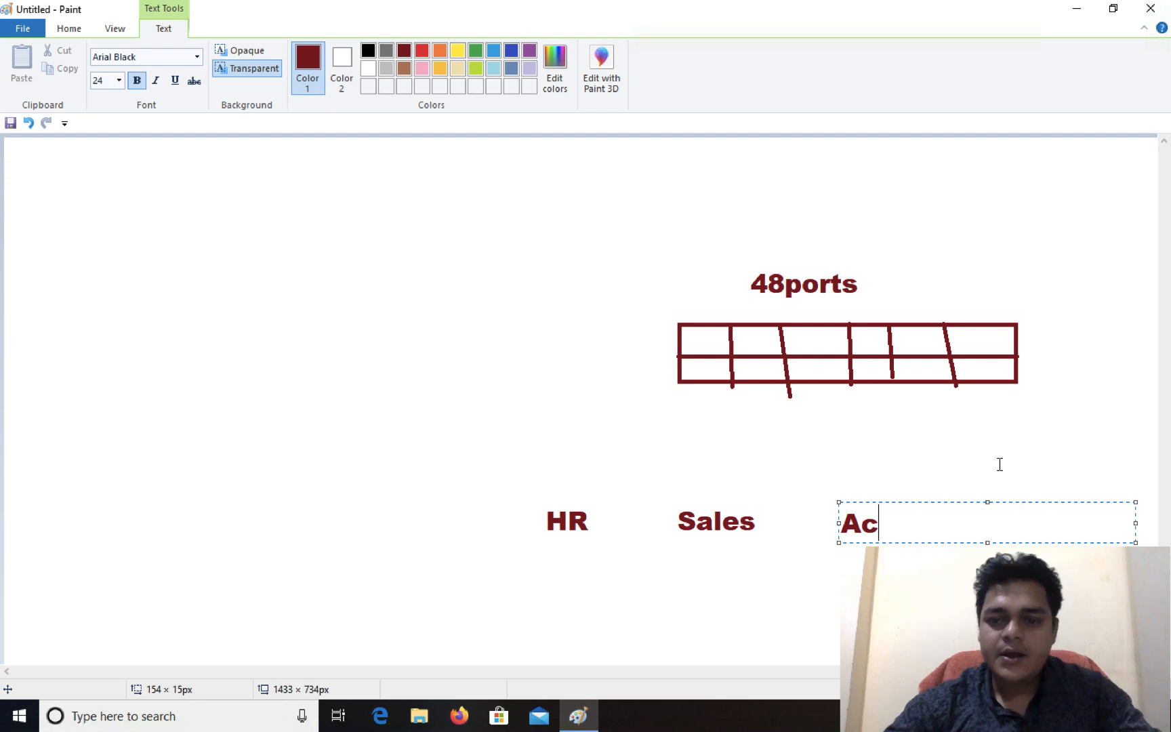
left_click(881, 400)
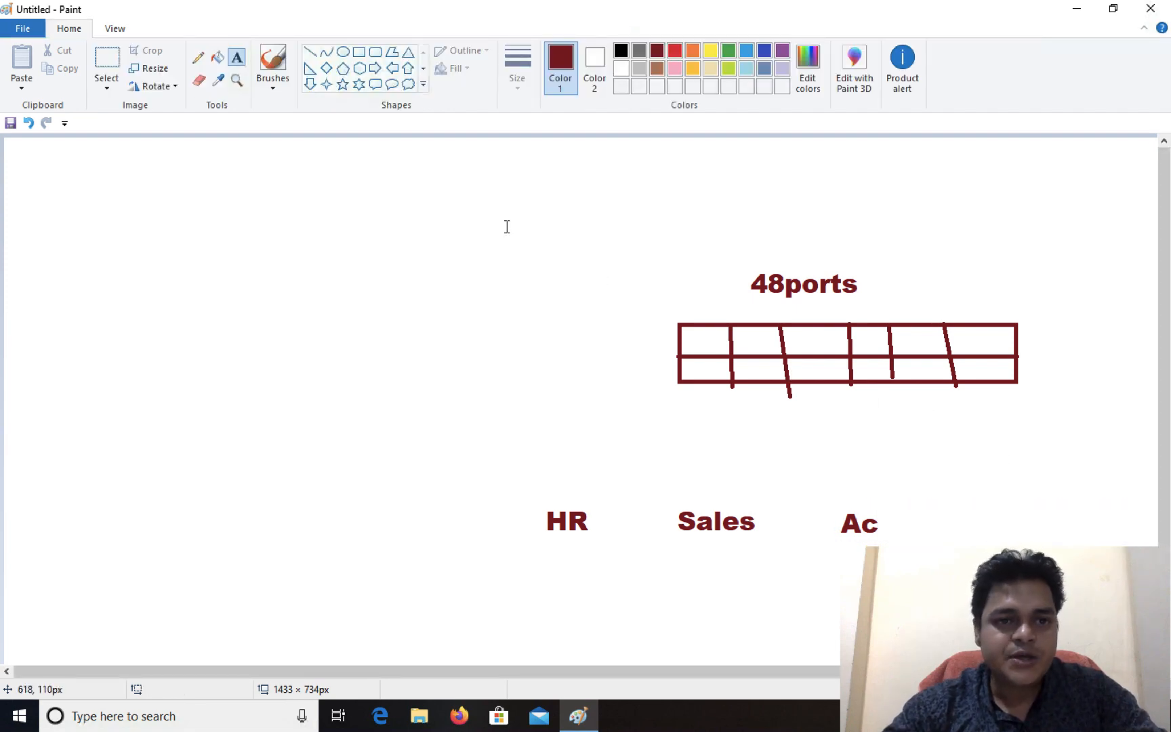
Step: Draw freehand pencil lines from the switch ports down to HR, Sales and Ac, and outline each label with a loop
left_click(198, 58)
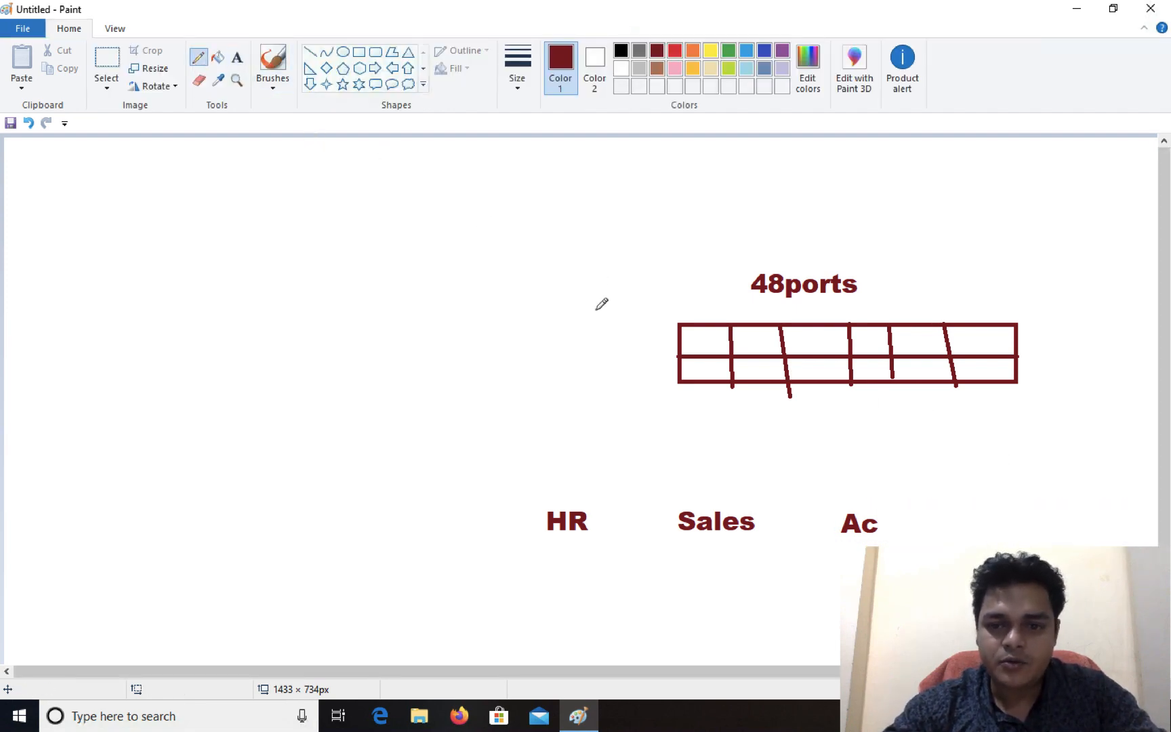
mouse_move(708, 377)
left_mouse_down()
mouse_move(498, 539)
mouse_move(588, 569)
mouse_move(627, 481)
mouse_move(542, 471)
mouse_move(498, 497)
left_mouse_up()
mouse_move(742, 380)
left_mouse_down()
mouse_move(741, 498)
mouse_move(695, 576)
mouse_move(810, 521)
mouse_move(661, 520)
mouse_move(686, 561)
left_mouse_up()
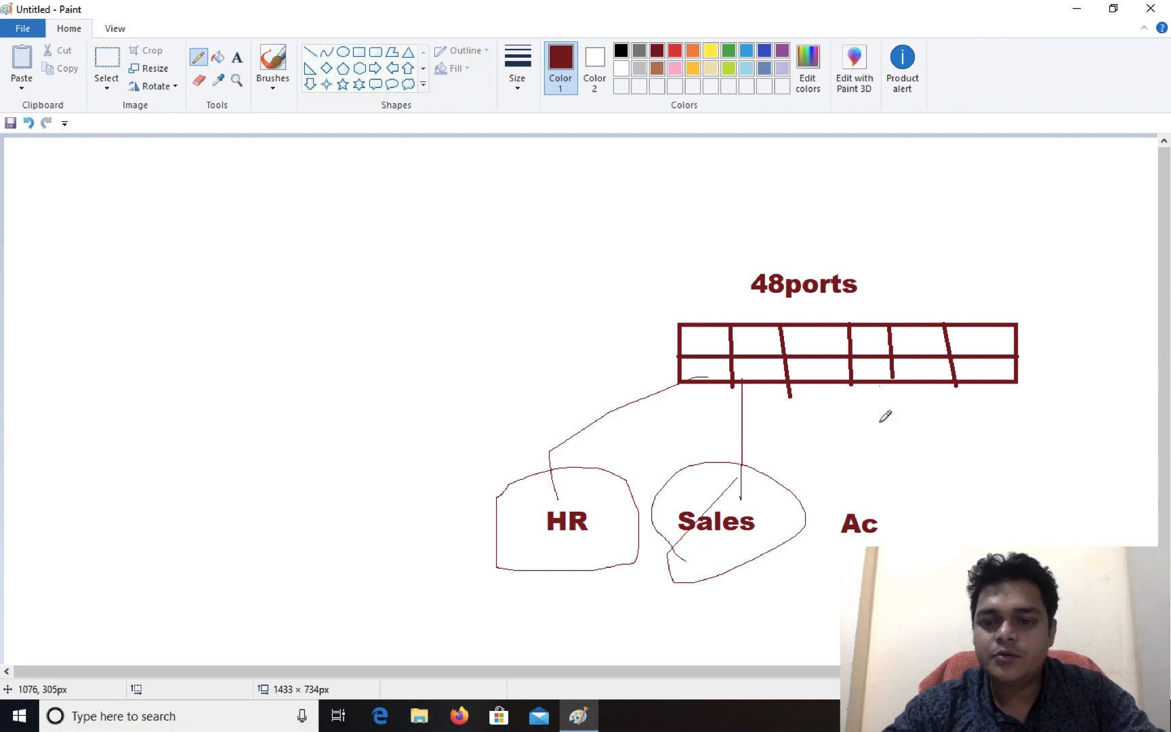
mouse_move(880, 386)
left_mouse_down()
mouse_move(881, 476)
mouse_move(828, 550)
left_mouse_up()
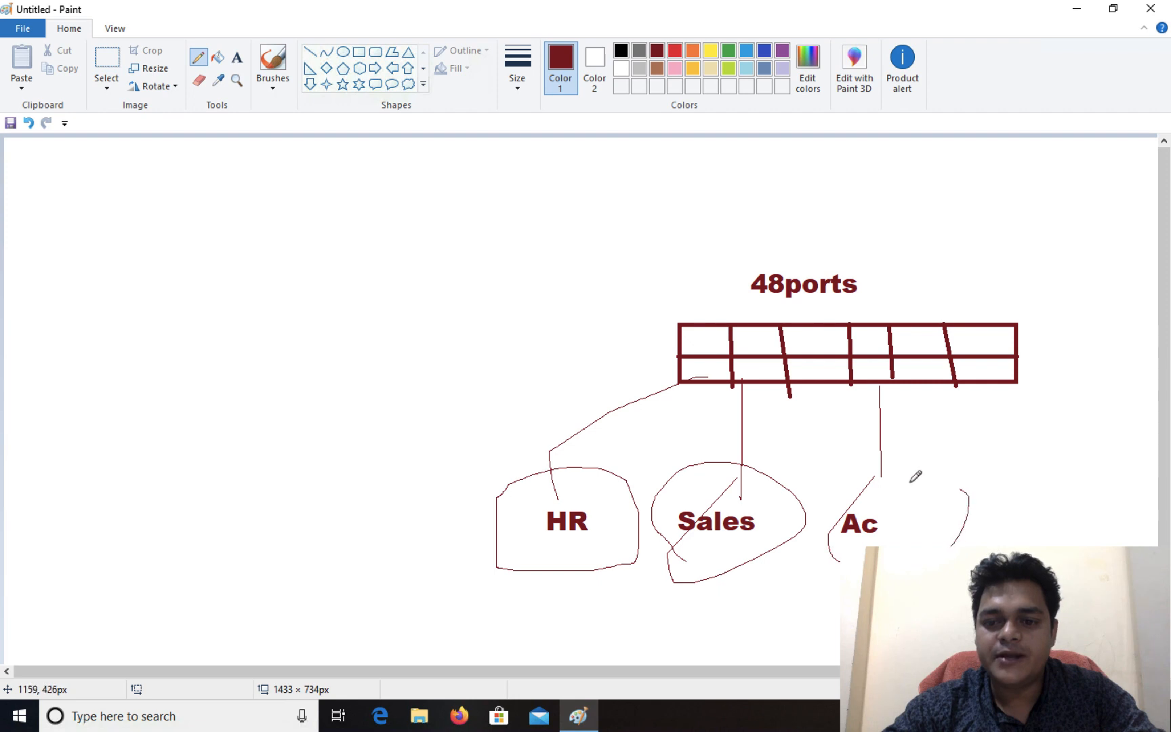
left_click_drag(961, 489, 869, 494)
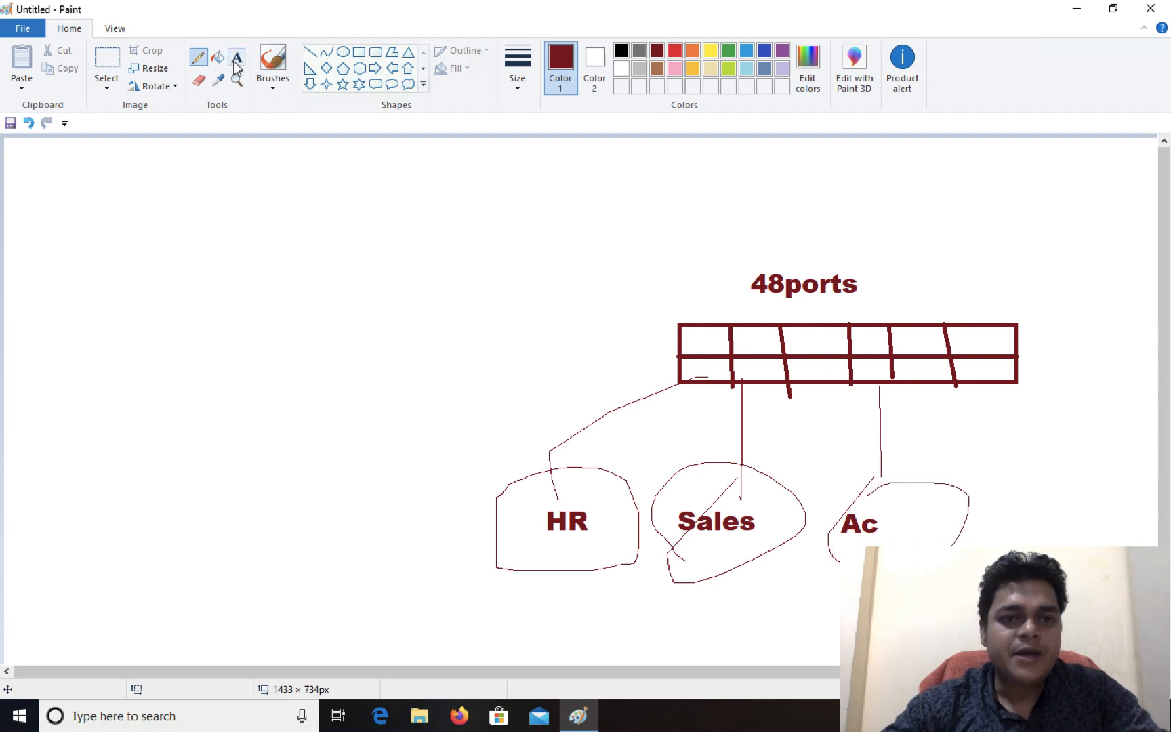
Step: Add the text "vlan-1" under HR and "2" under Sales in one widened text box
left_click(508, 596)
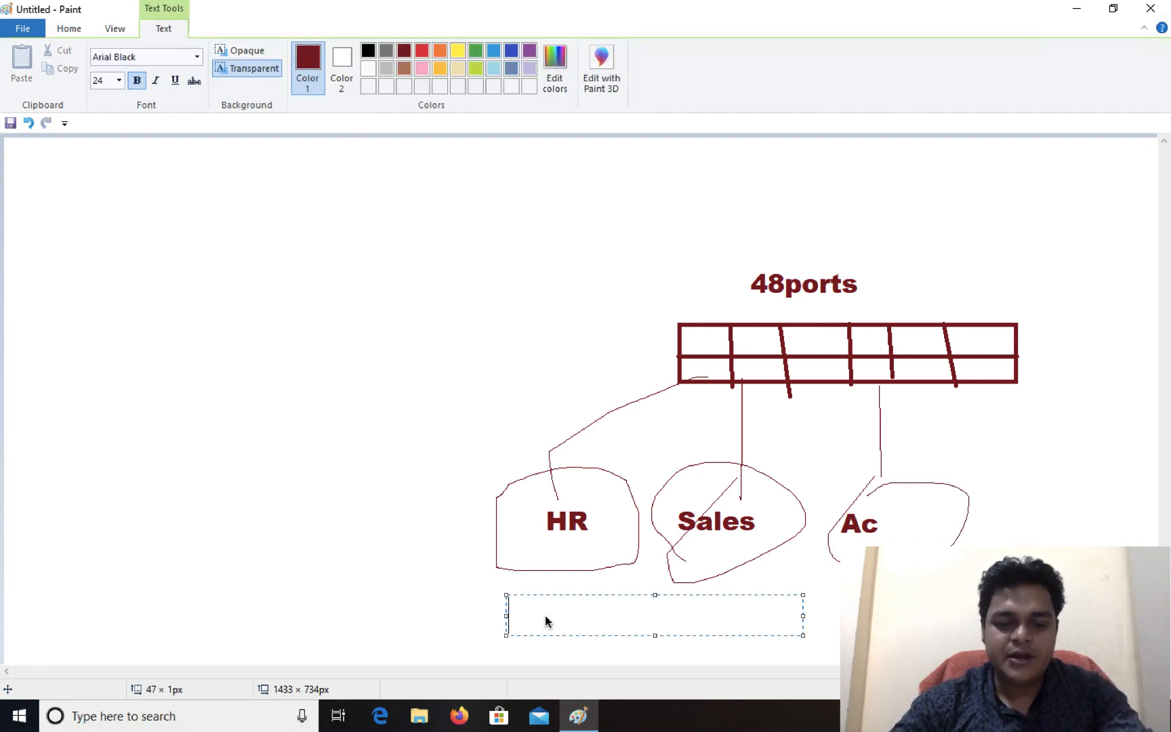
type("vlan")
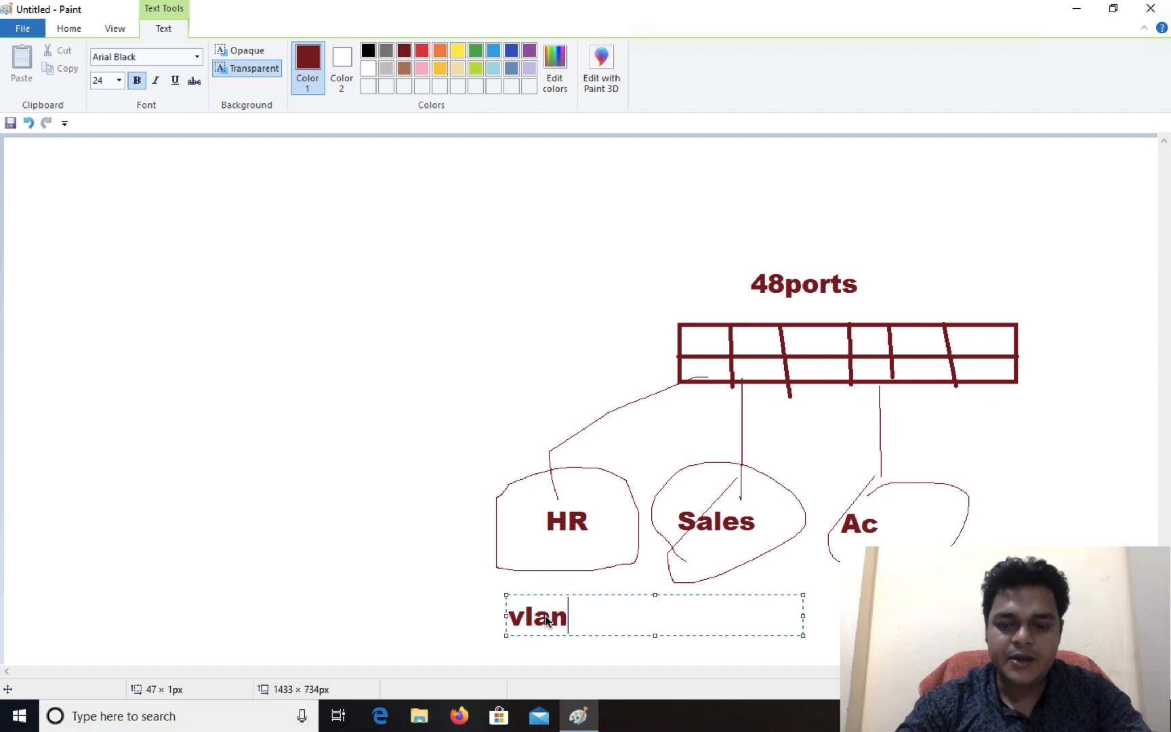
type("-1")
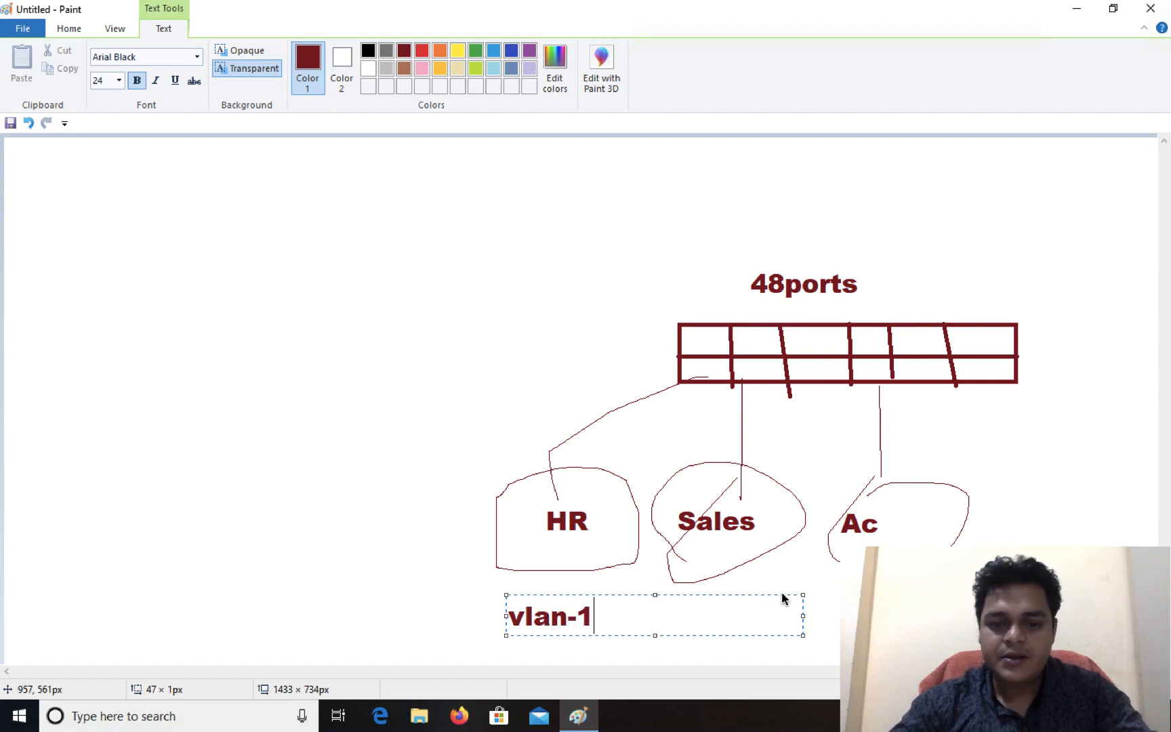
type("        2")
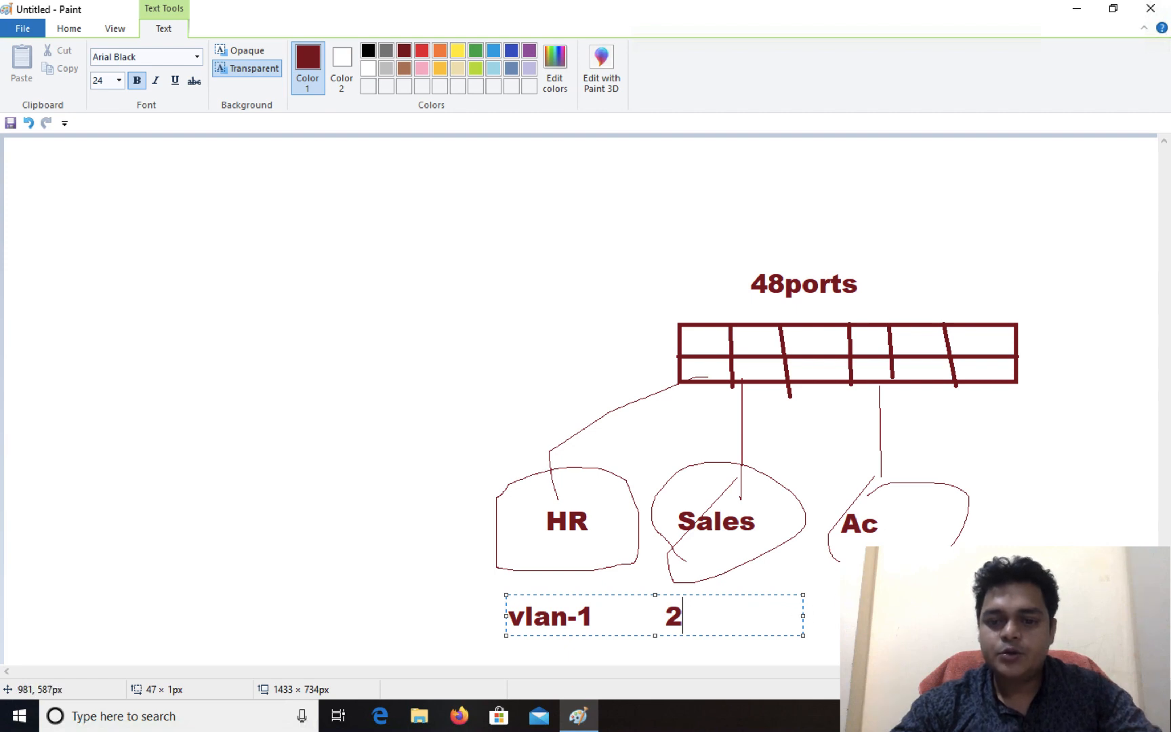
left_click_drag(802, 614, 965, 612)
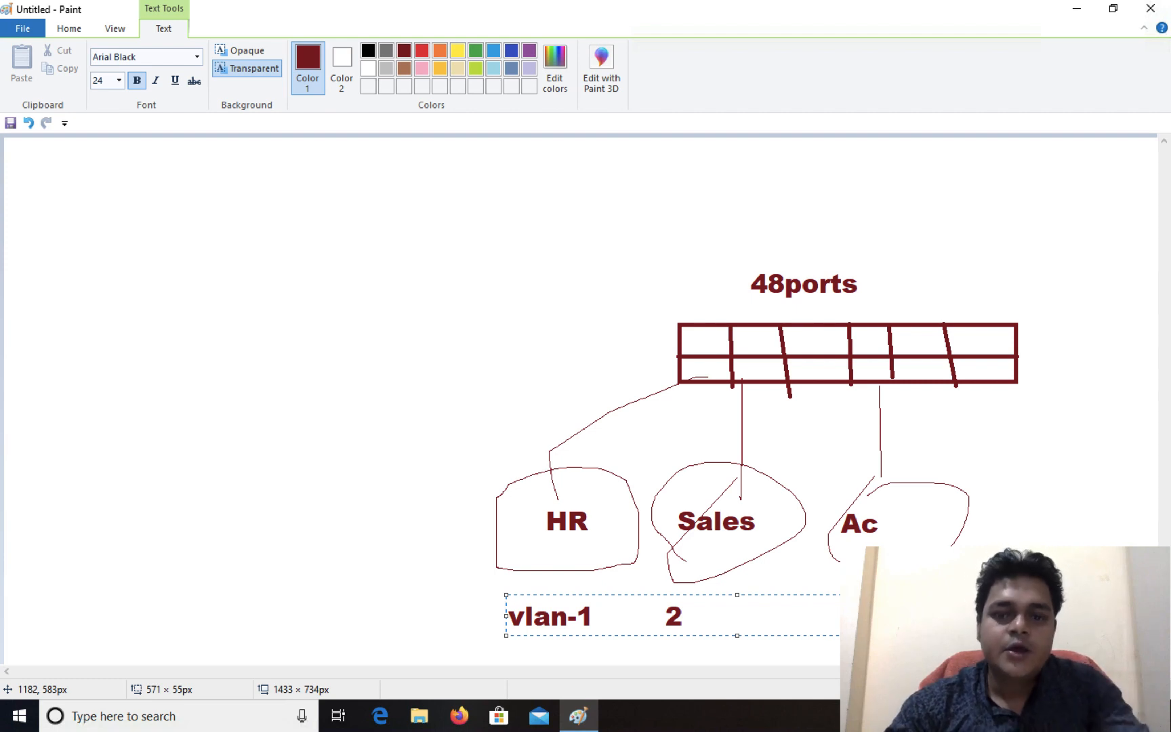
Step: Draw a steep lime line about 24 × 155 px in the empty area left of the switch diagram
left_click(76, 31)
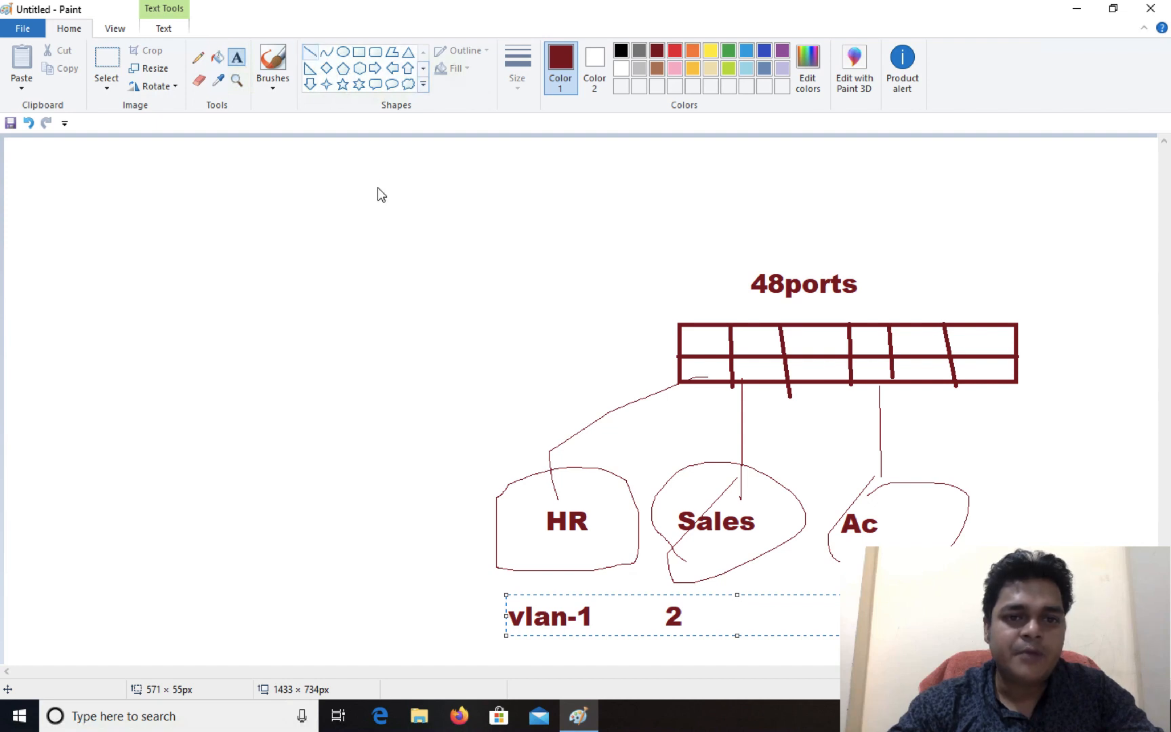
left_click(310, 52)
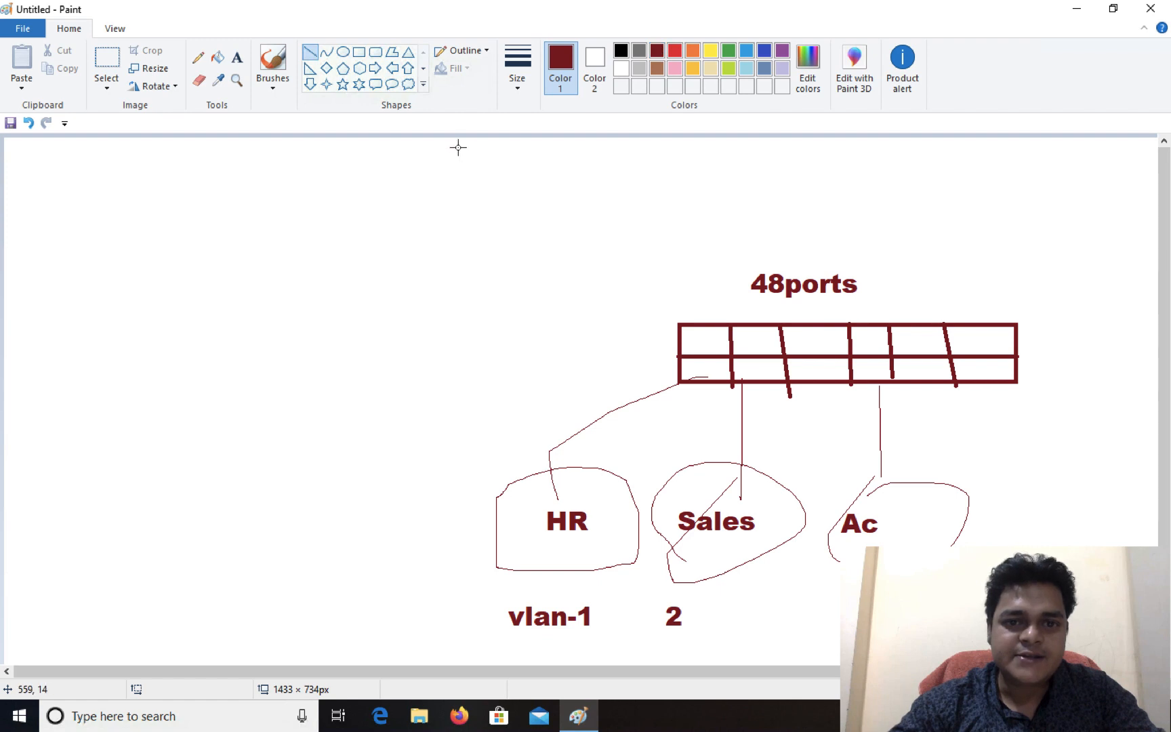
left_click_drag(454, 404, 435, 279)
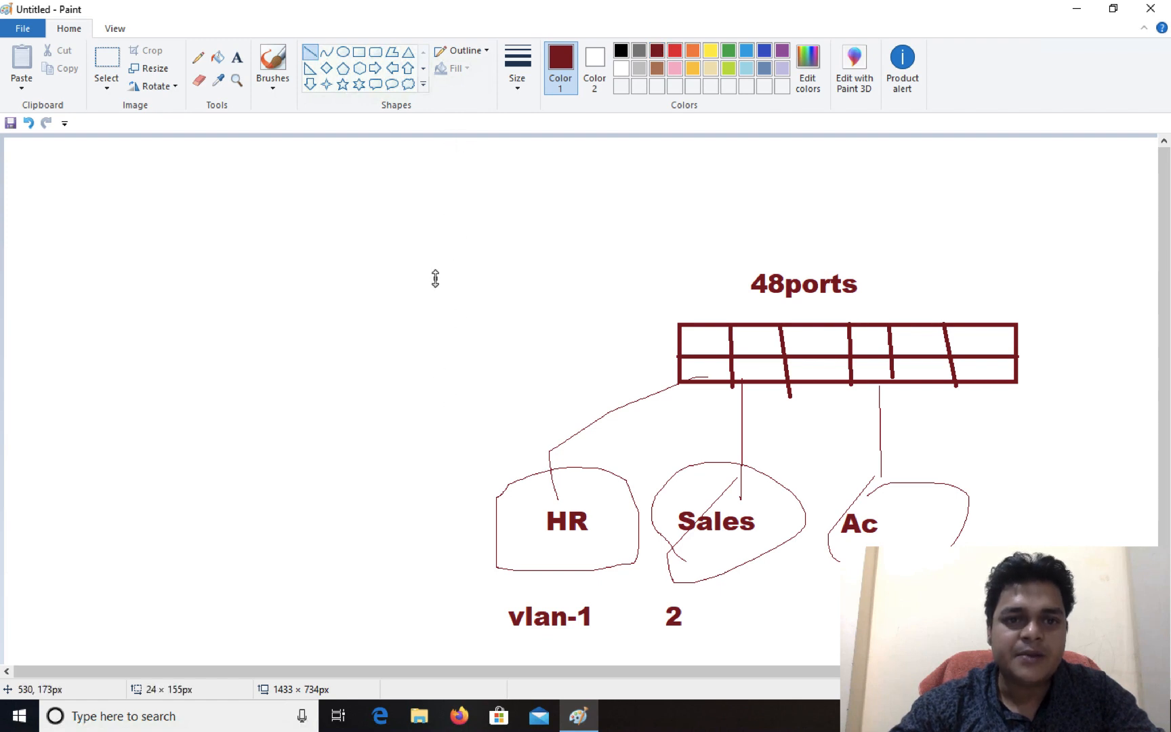
left_click(728, 67)
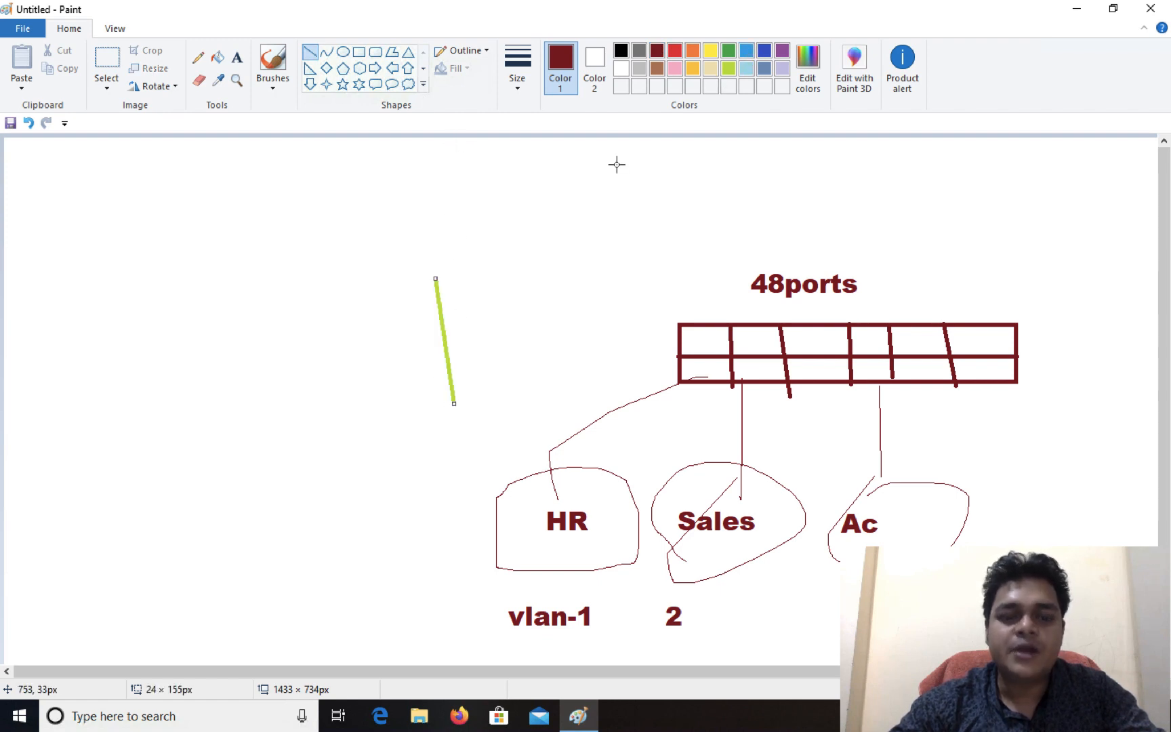
key("super")
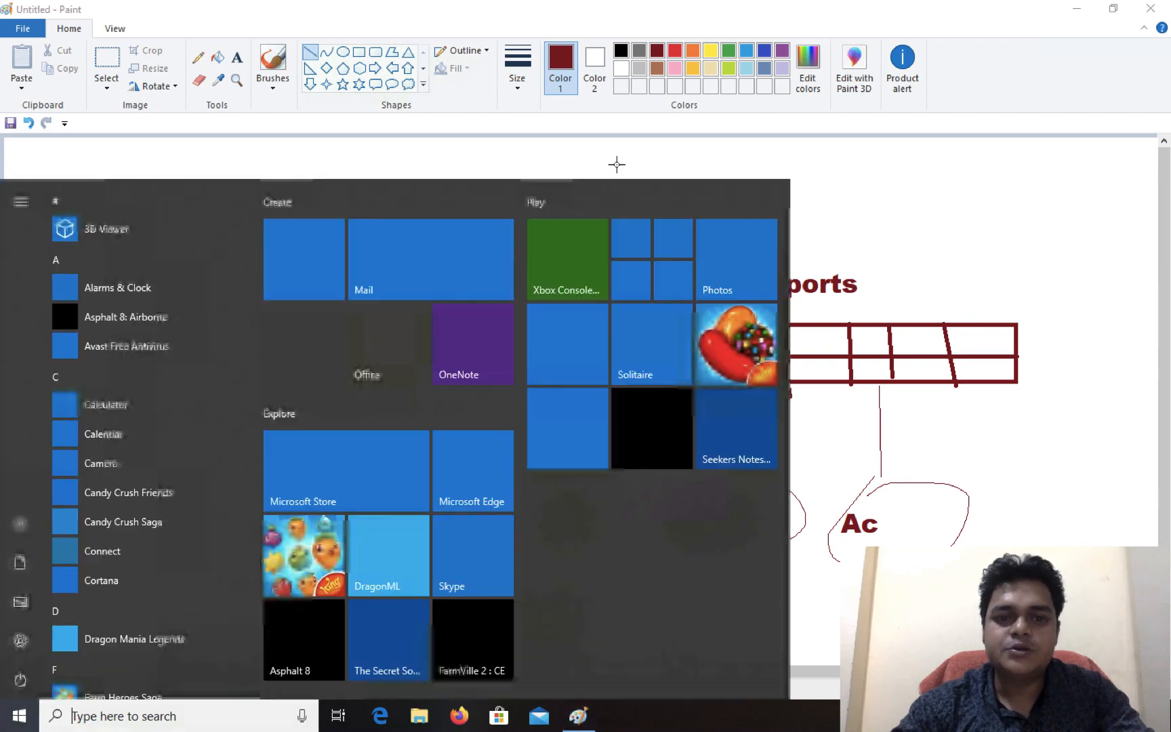
type("vsp")
key("Escape")
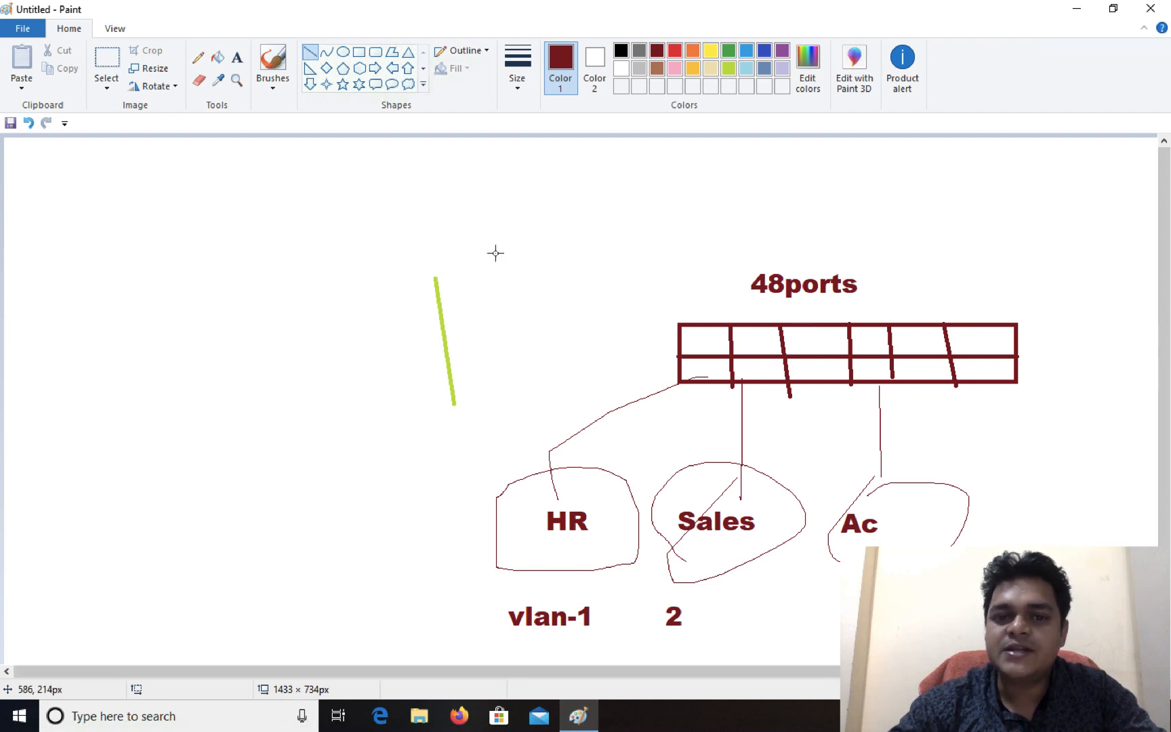
Step: Add a text block left of the lime line reading "Ports Group", with "VAN-" three lines below it
left_click(237, 58)
left_click_drag(101, 222, 314, 234)
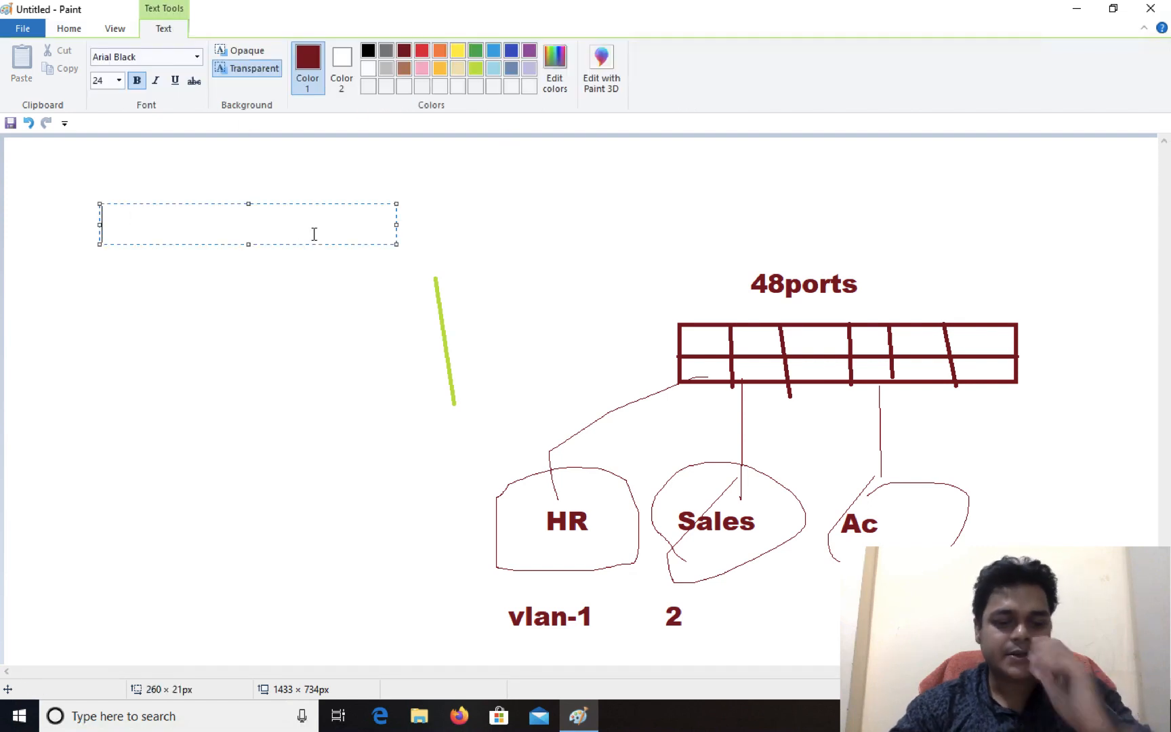
type("Ports G")
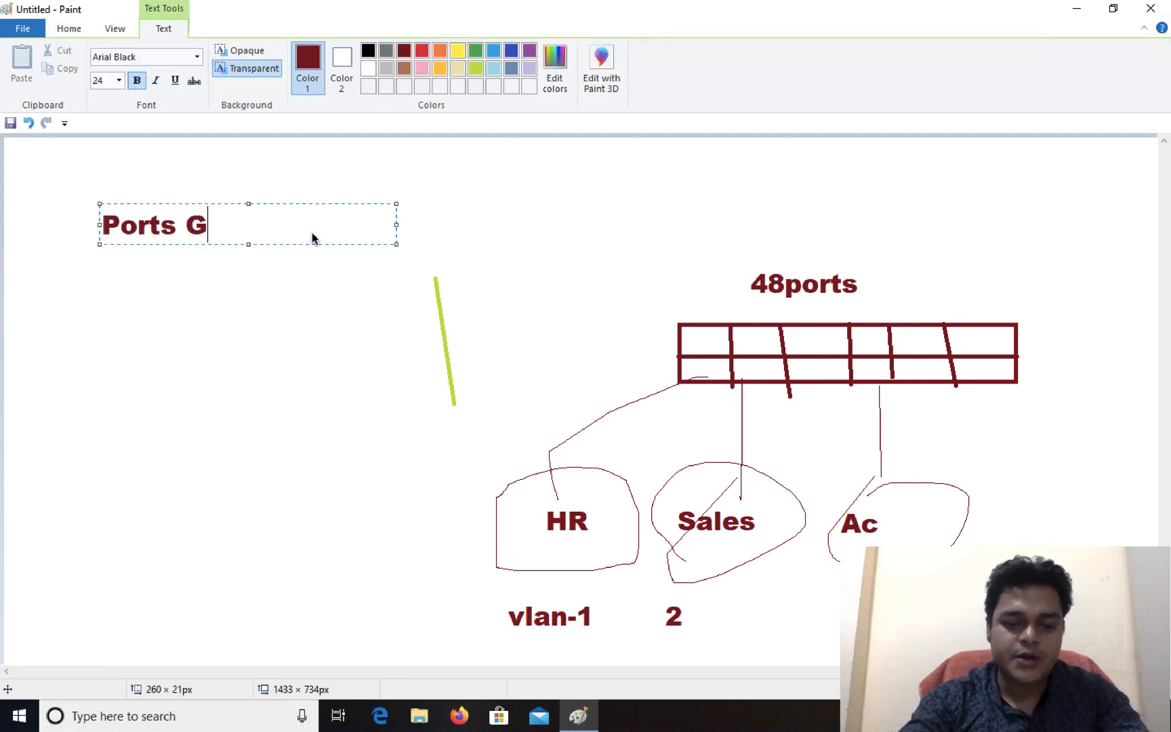
type("roups")
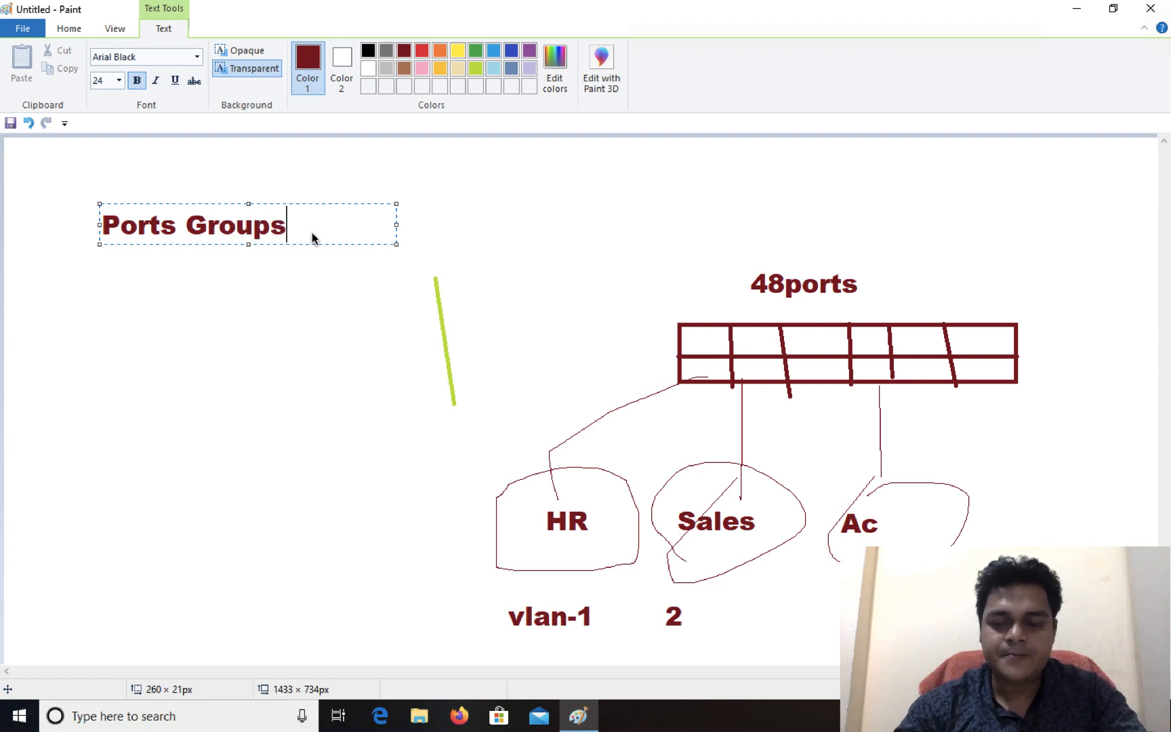
key("BackSpace")
key("Return")
key("Return")
key("Return")
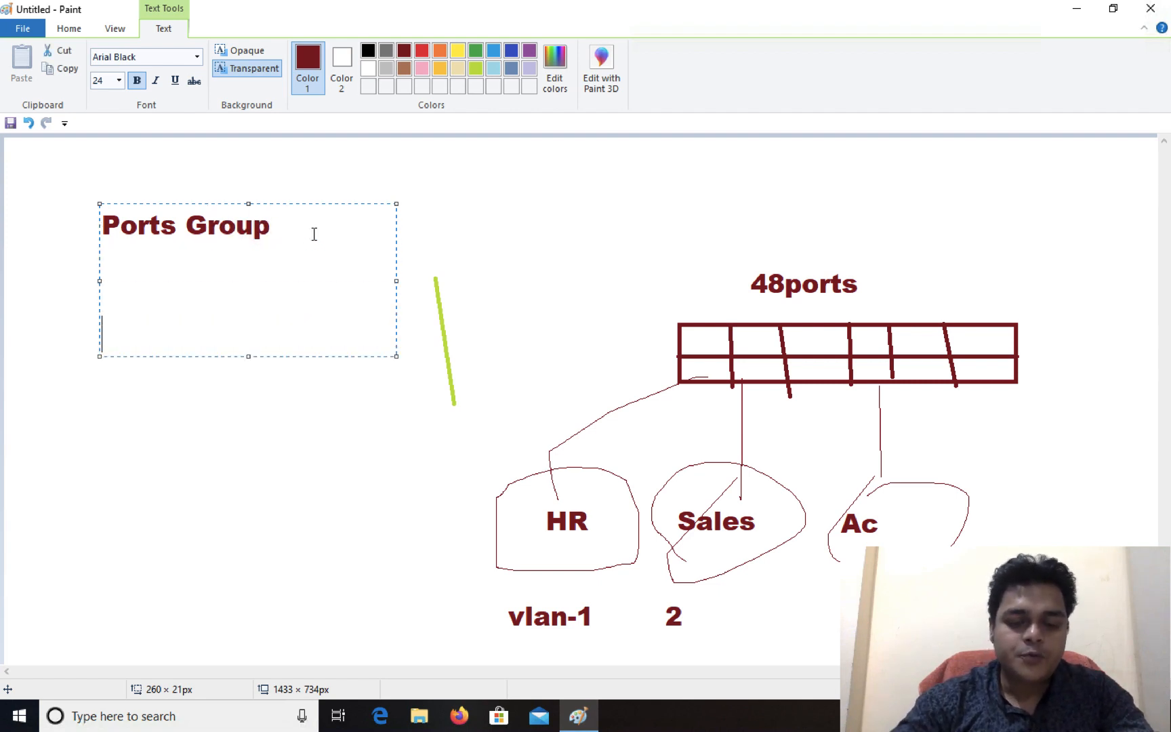
type("VAN")
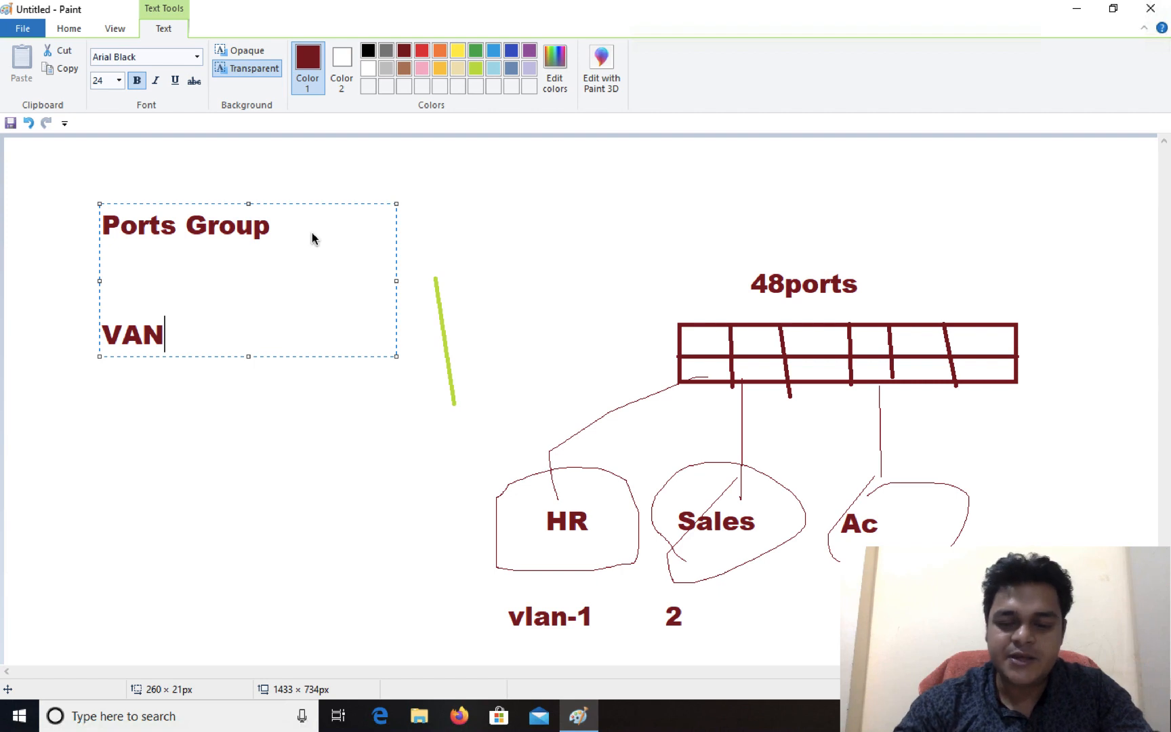
type("-")
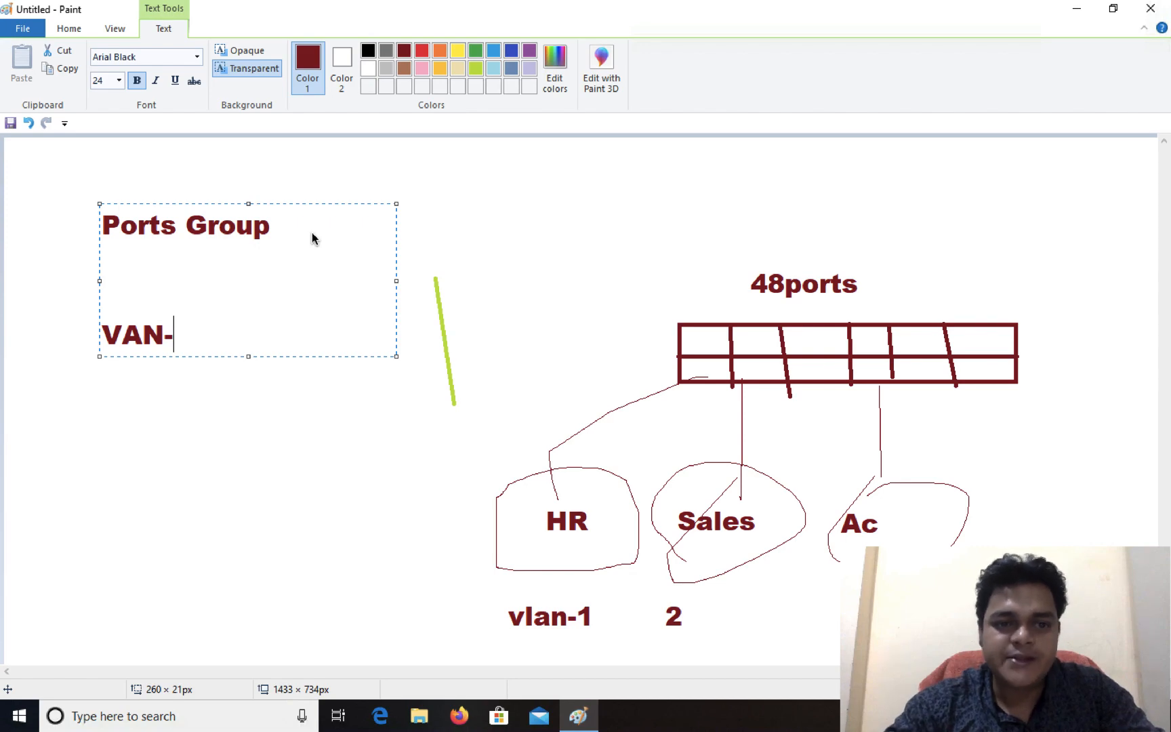
left_click(473, 162)
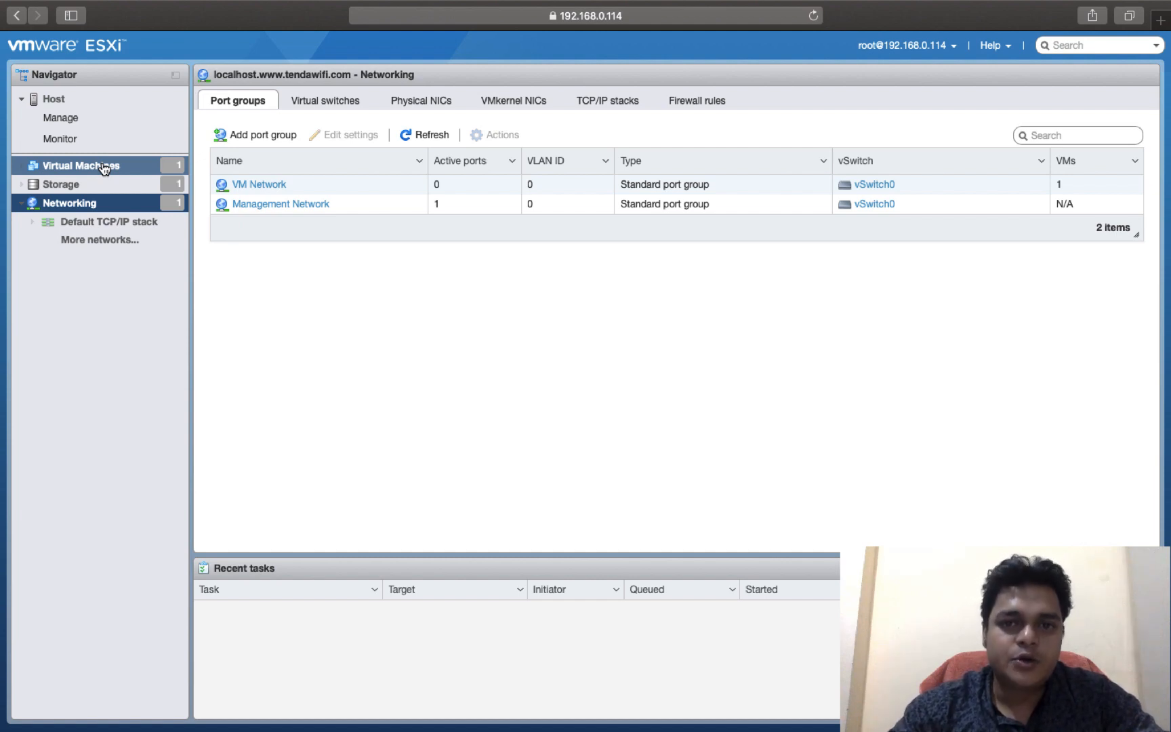
Step: Start adding a new port group on the host and name it HR
left_click(262, 138)
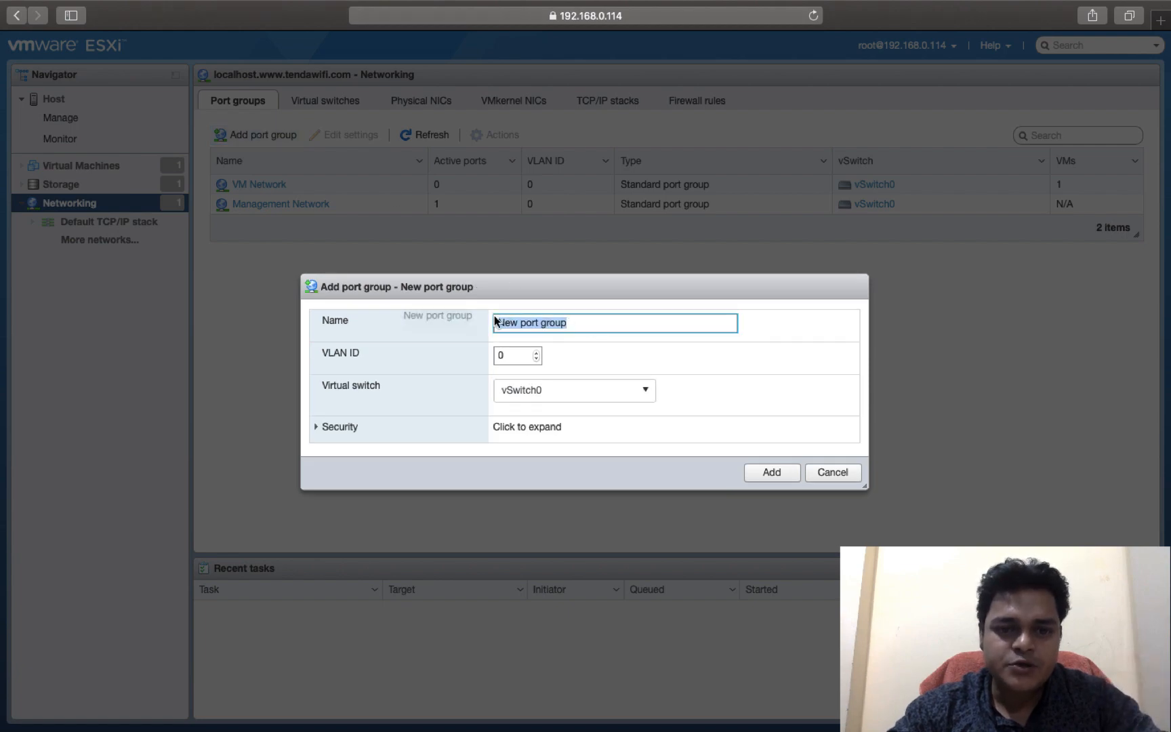
type("HA")
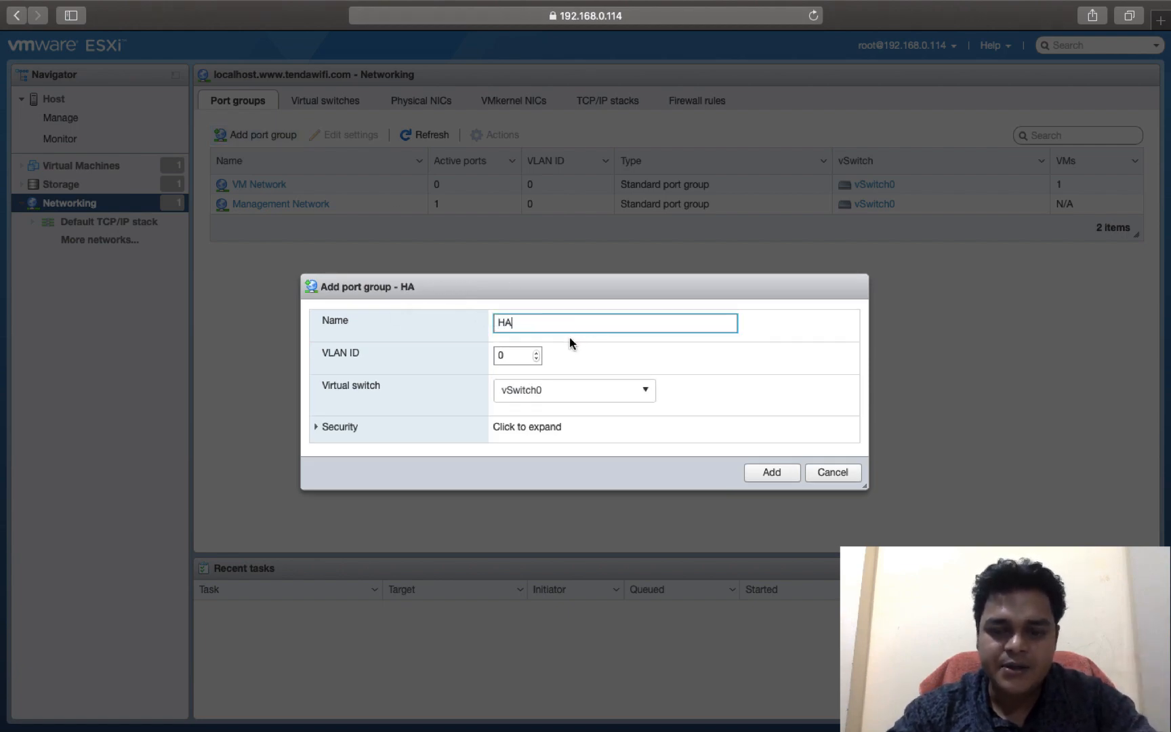
key("BackSpace")
type("T")
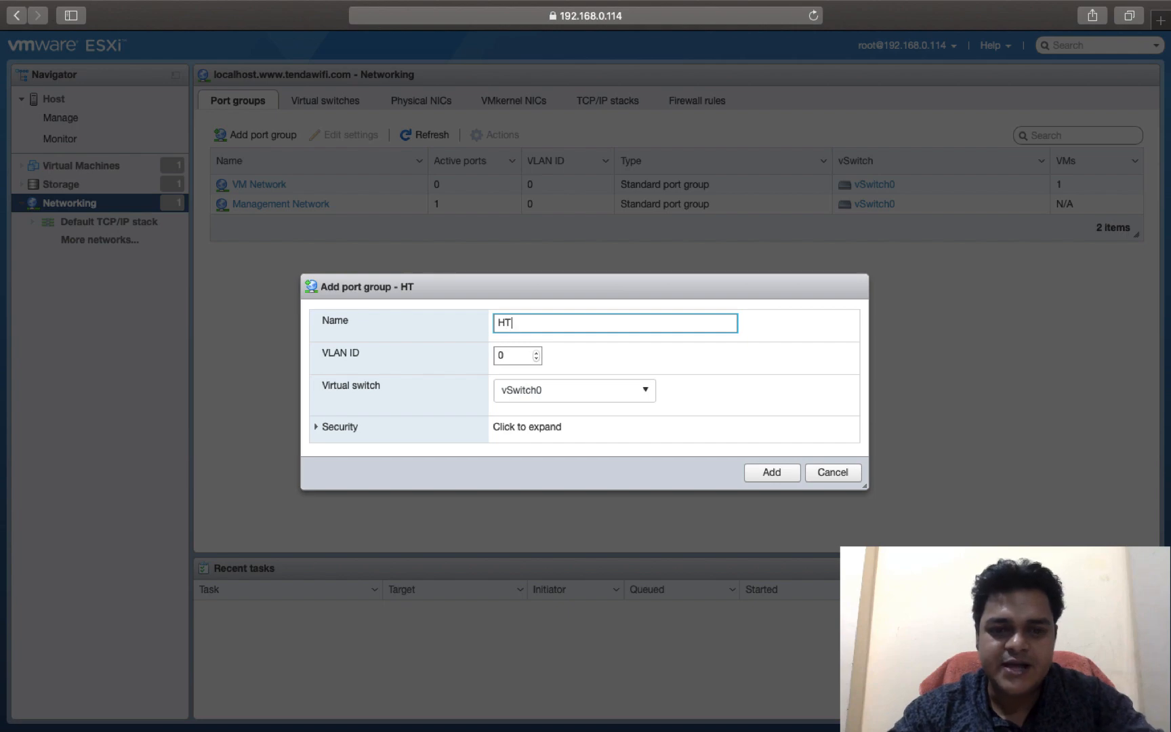
key("BackSpace")
type("R")
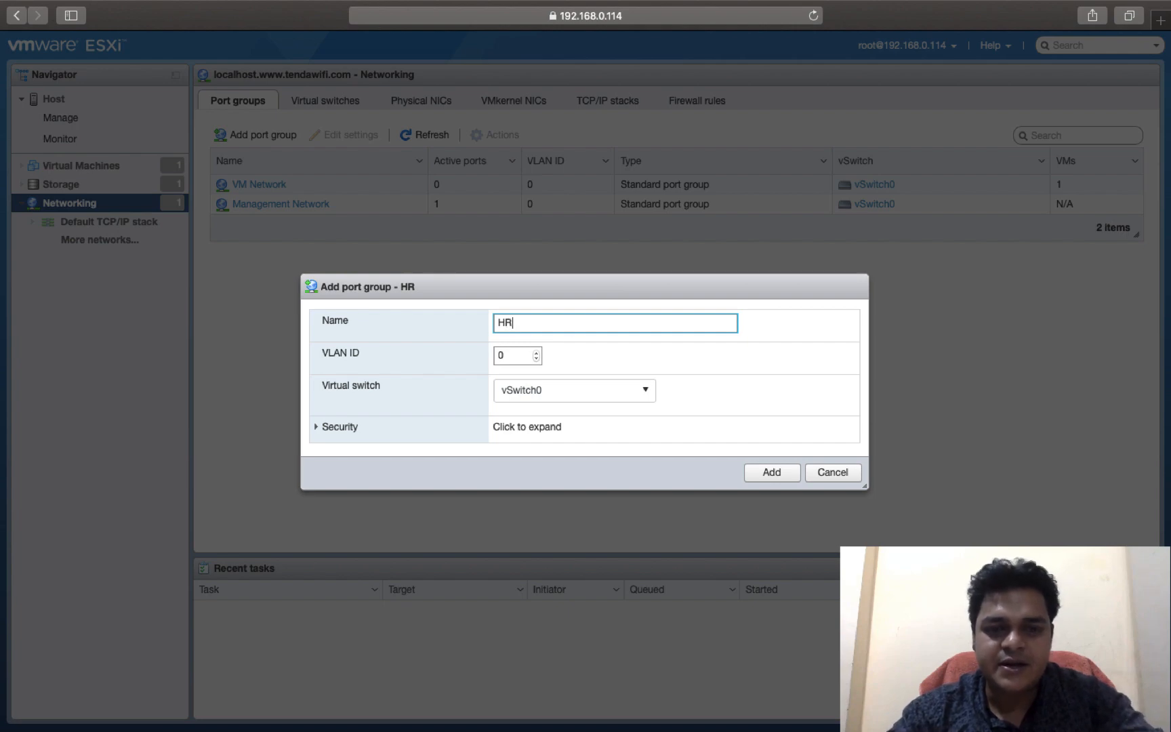
Step: Set the HR port group's VLAN ID to 1 and choose vSwitch0 as its virtual switch
left_click(522, 357)
key("BackSpace")
type("1")
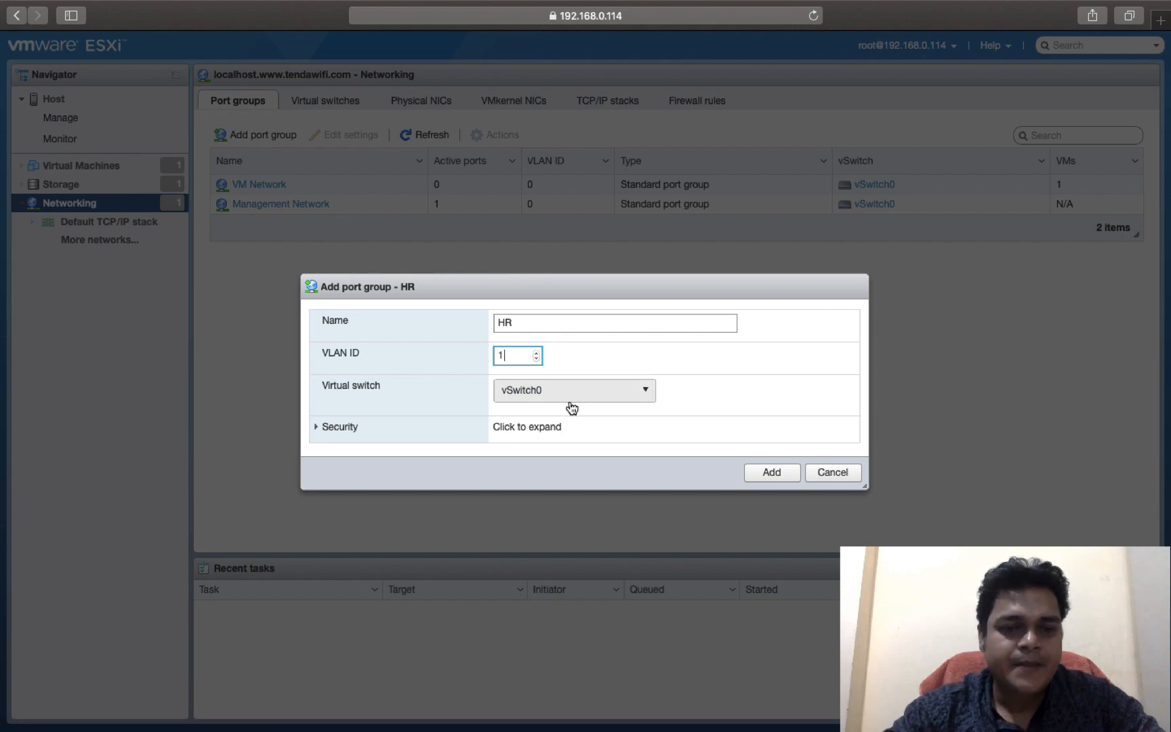
left_click(687, 358)
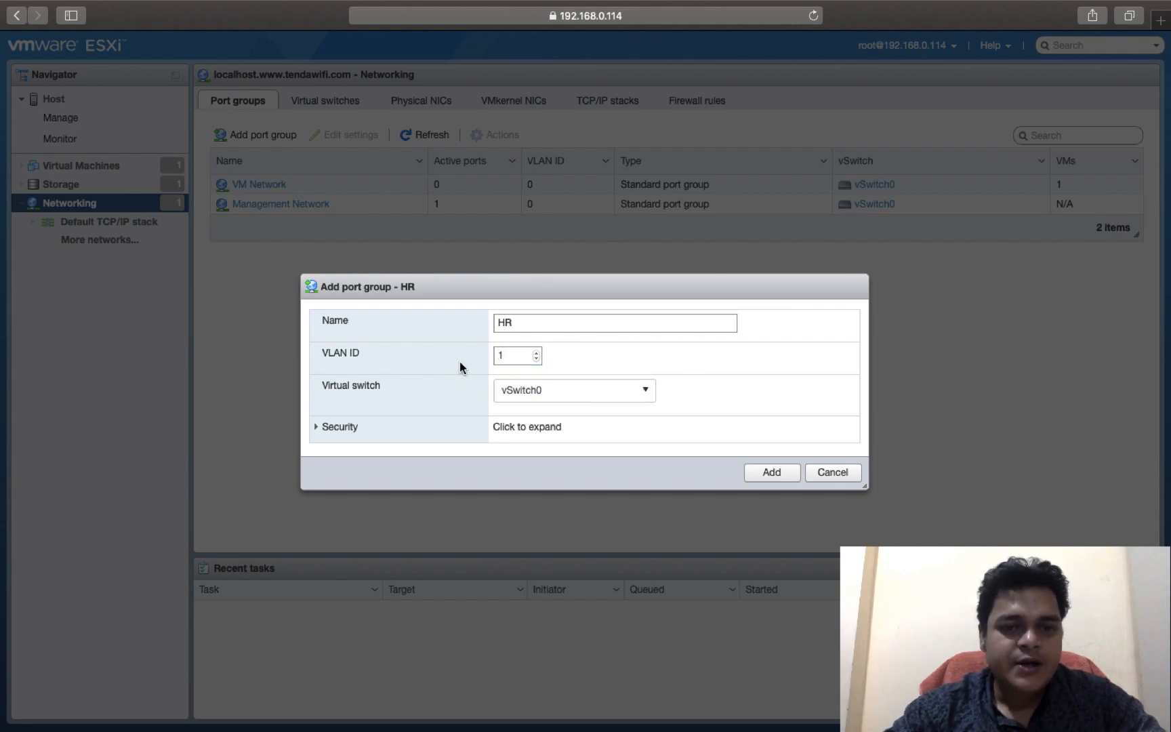
left_click(574, 397)
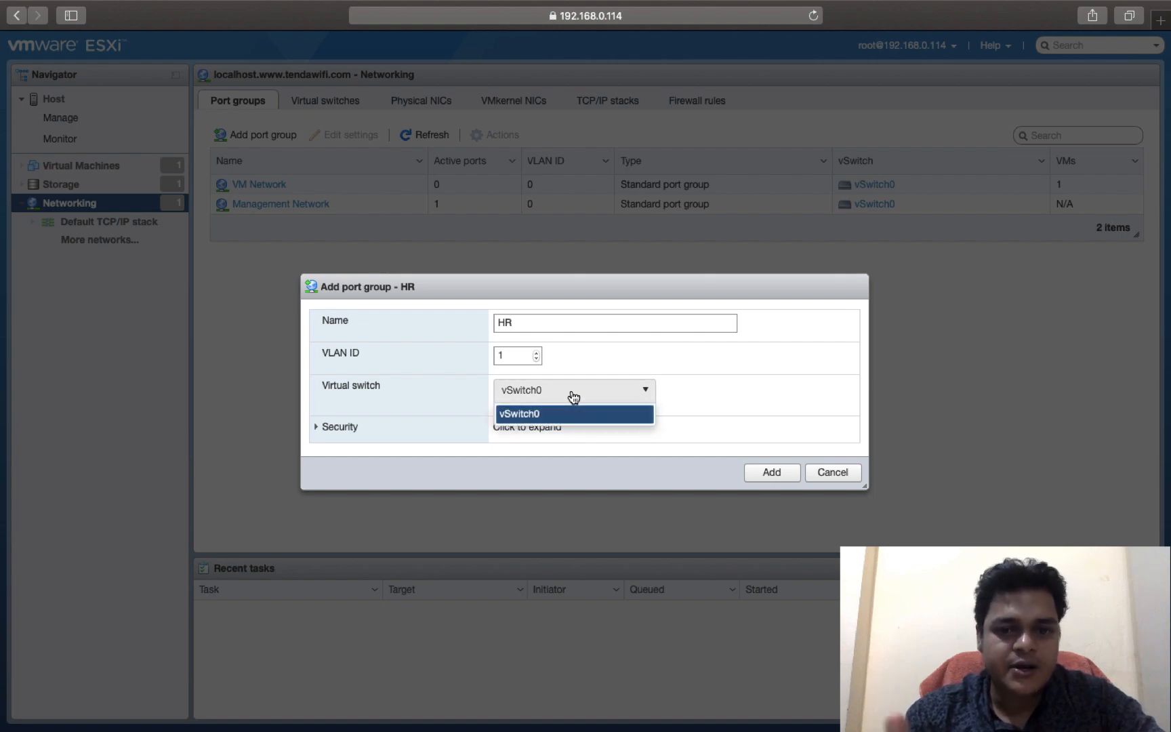
left_click(539, 414)
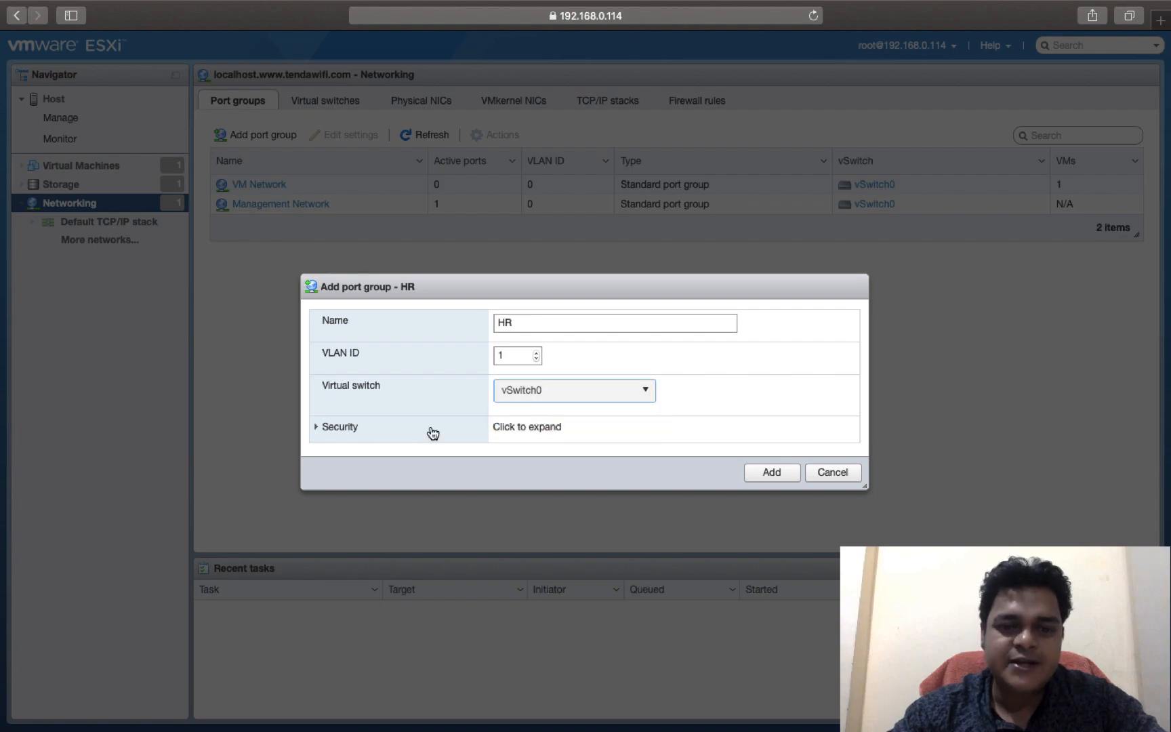
Step: Expand the security settings, try Accept and Reject for promiscuous mode, and return it to Inherit from vSwitch
left_click(326, 429)
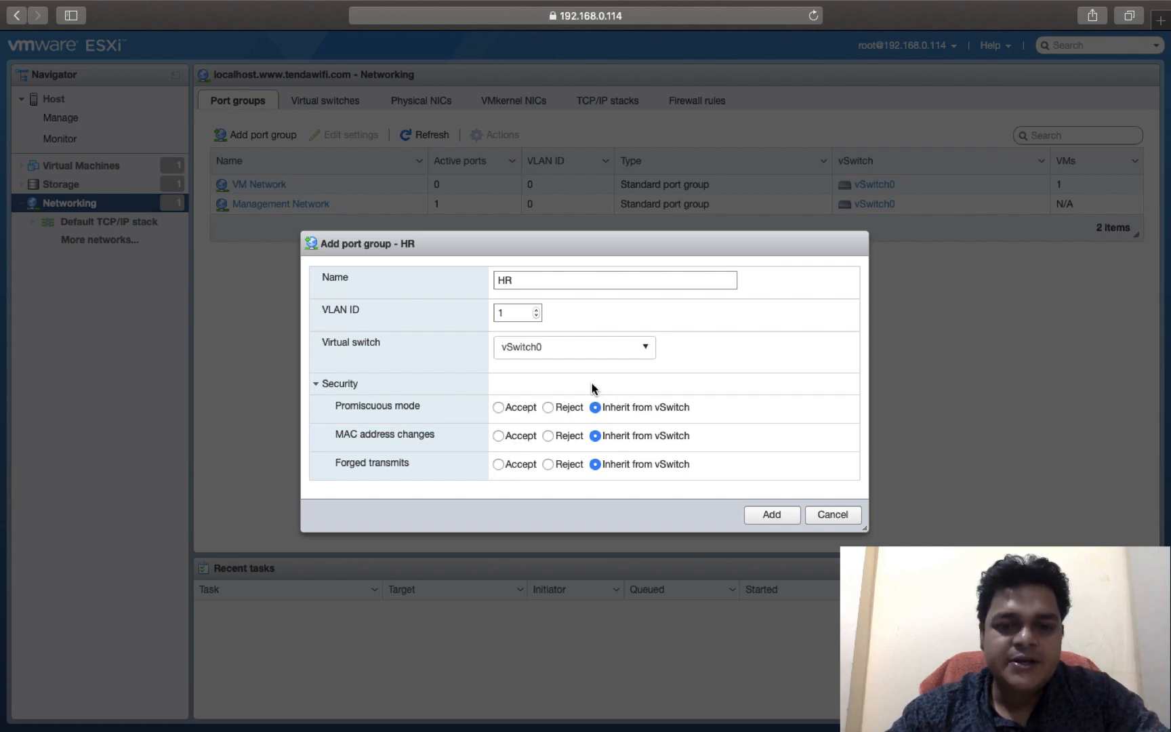
left_click_drag(421, 406, 325, 407)
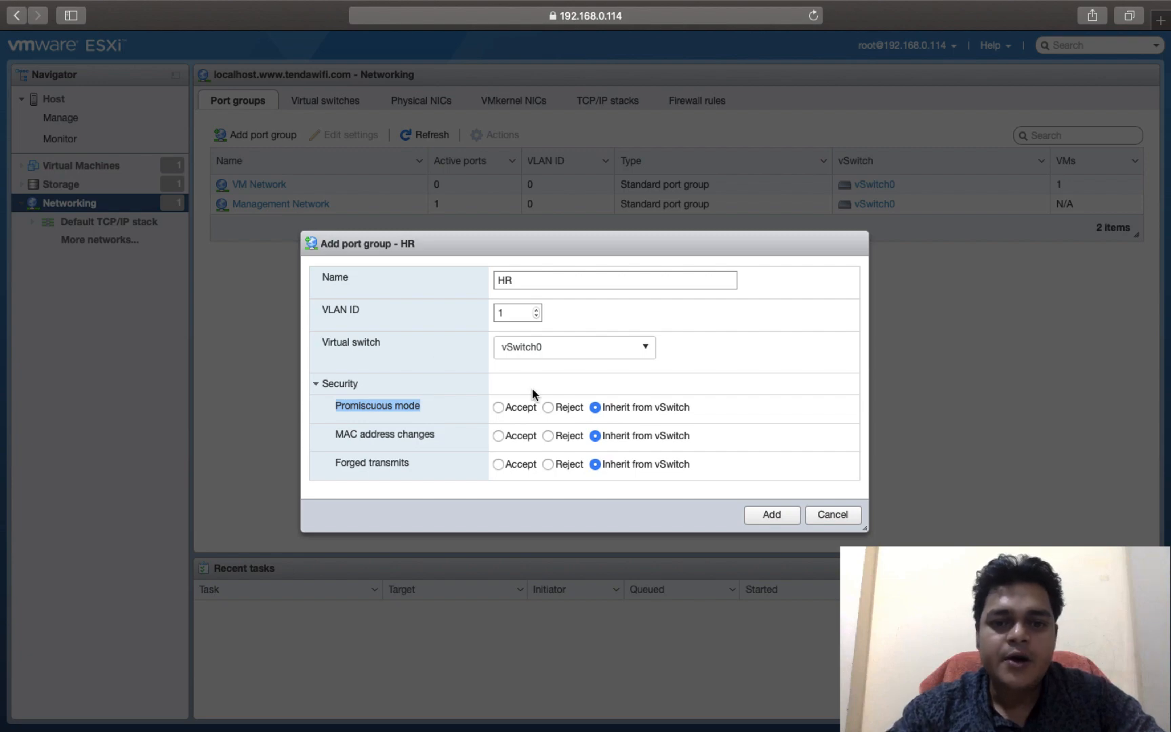
left_click(500, 408)
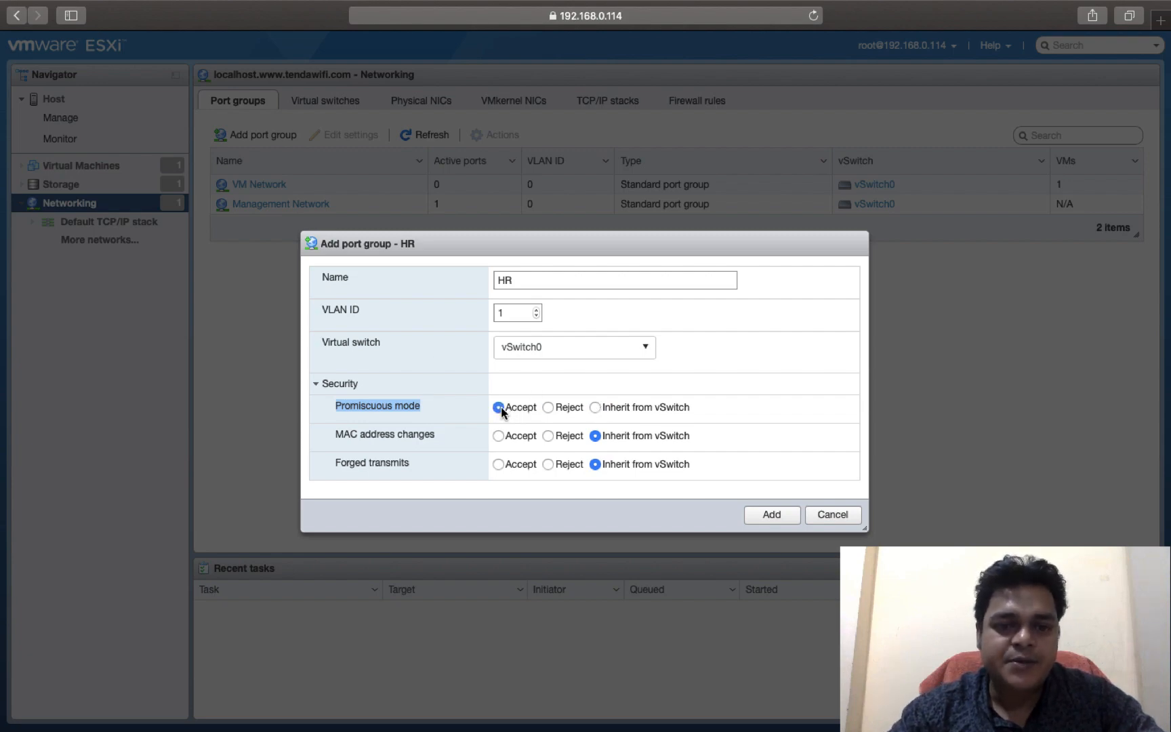
left_click(549, 408)
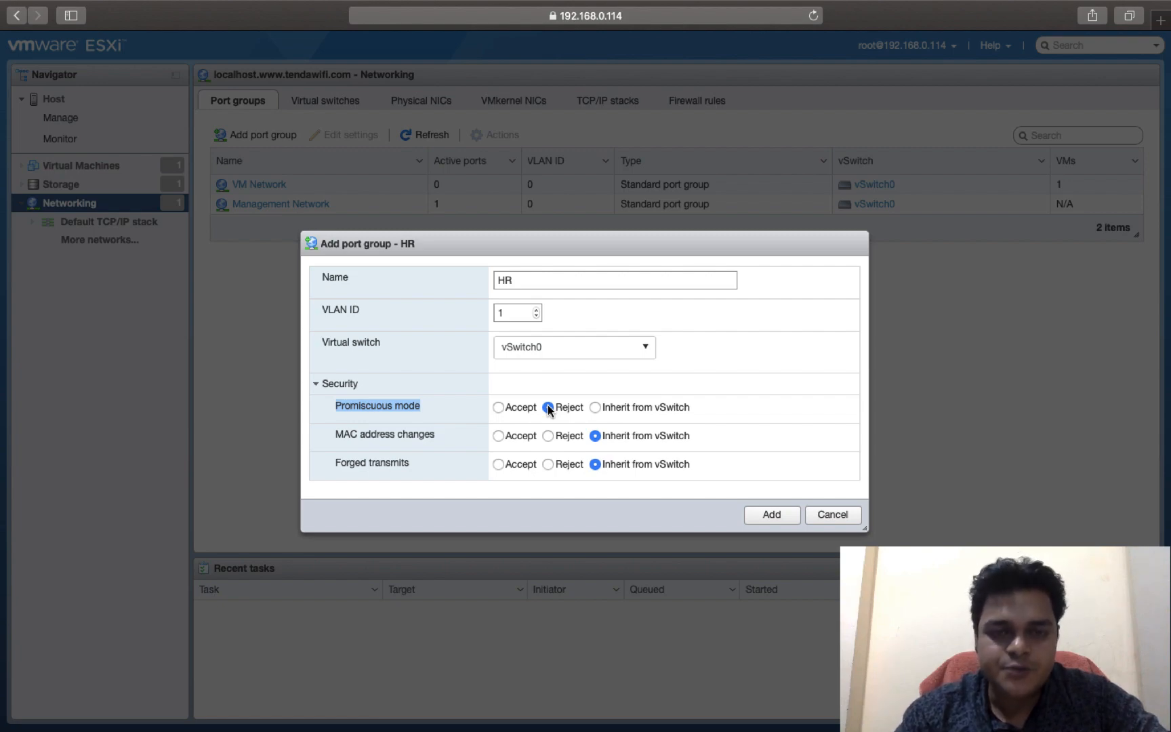
left_click(509, 410)
left_click(562, 409)
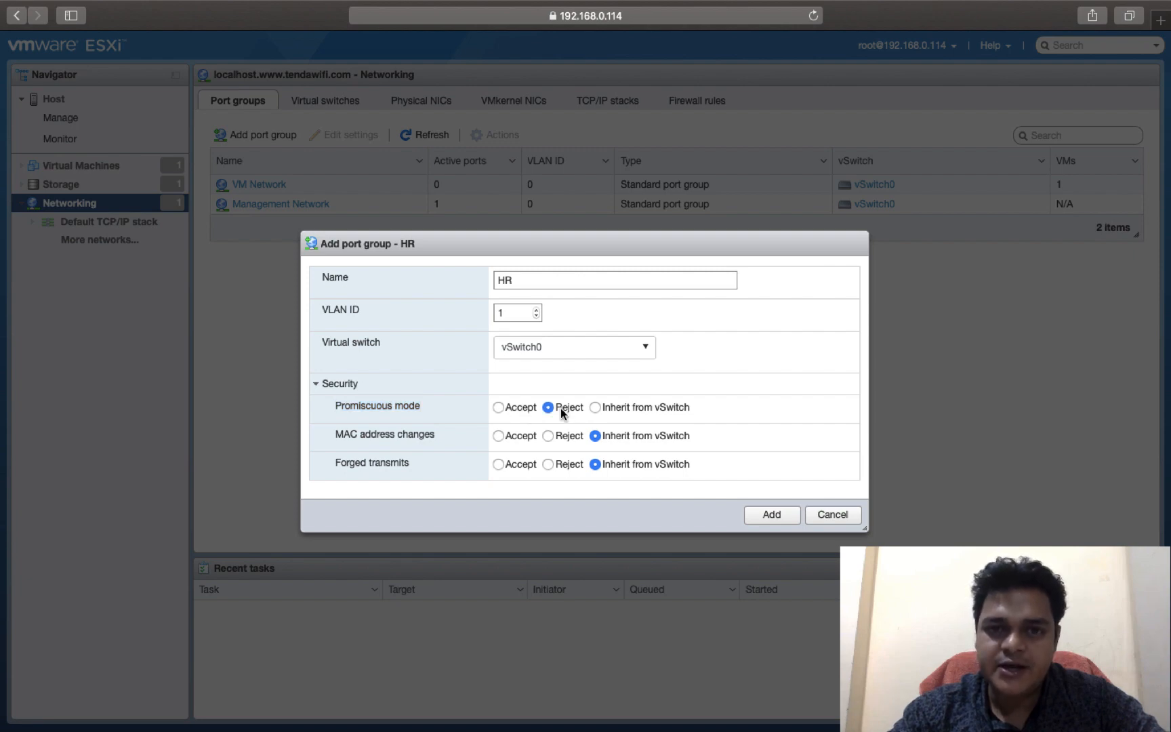
left_click(524, 410)
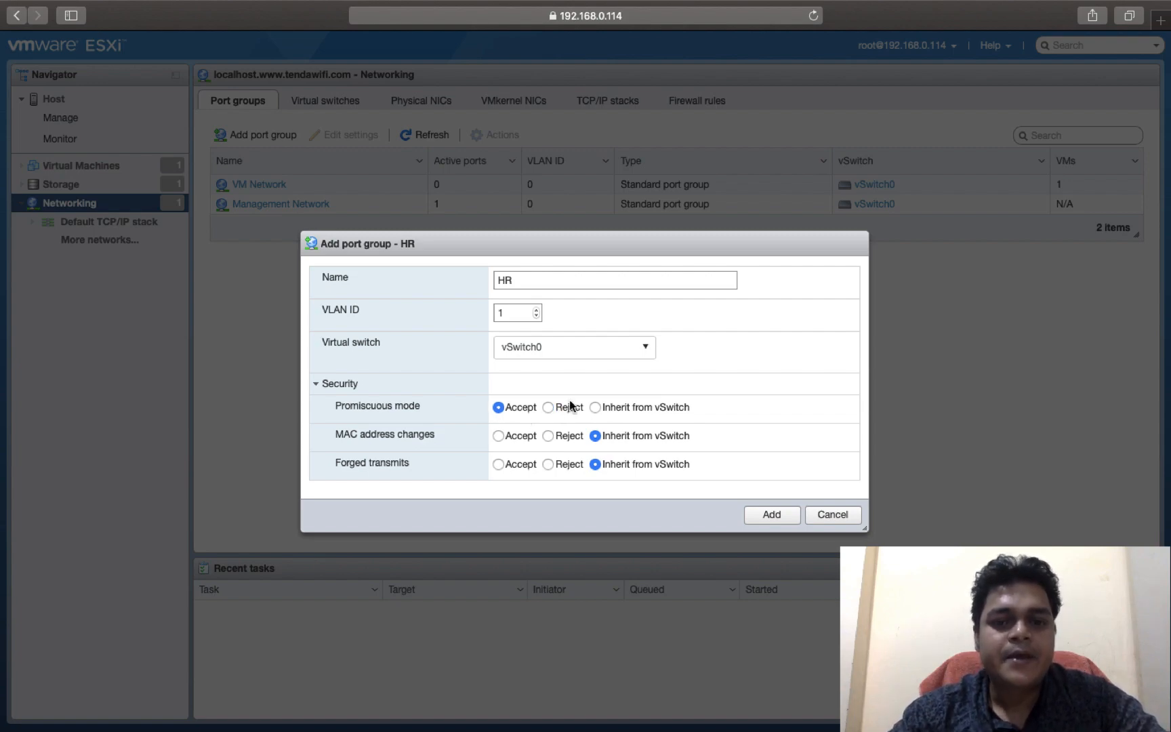
left_click(601, 409)
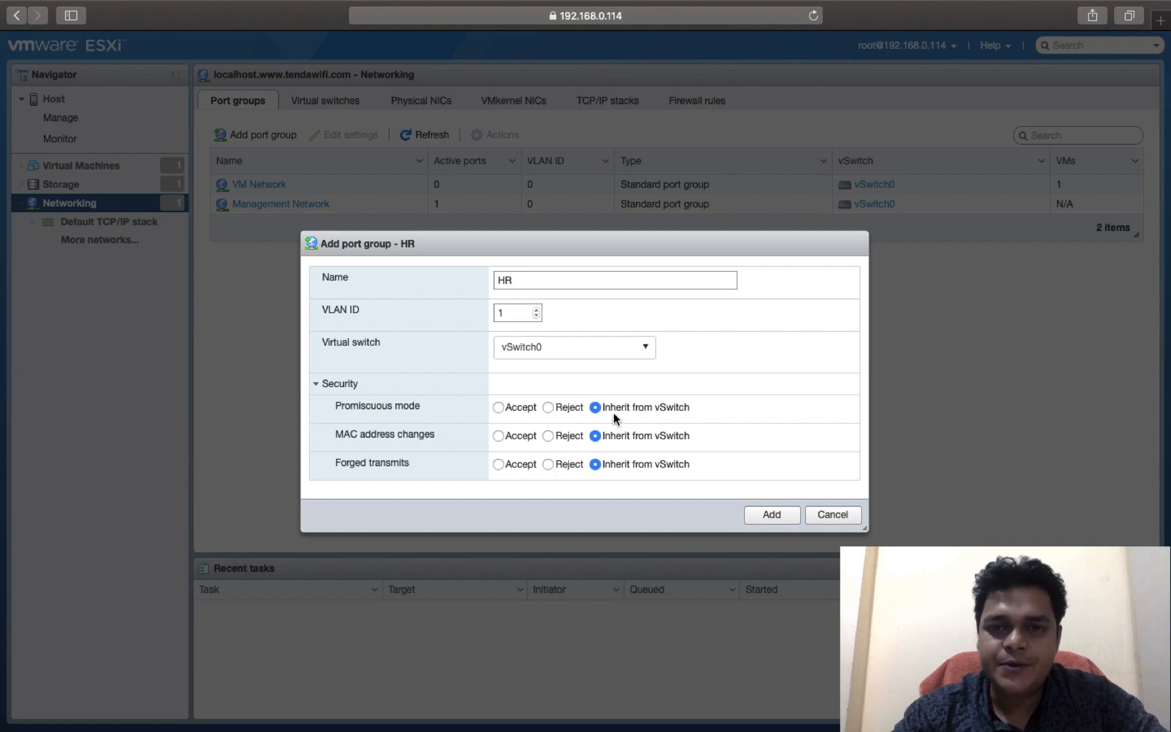
Step: Set MAC address changes to Reject in the port group's security settings
right_click(386, 408)
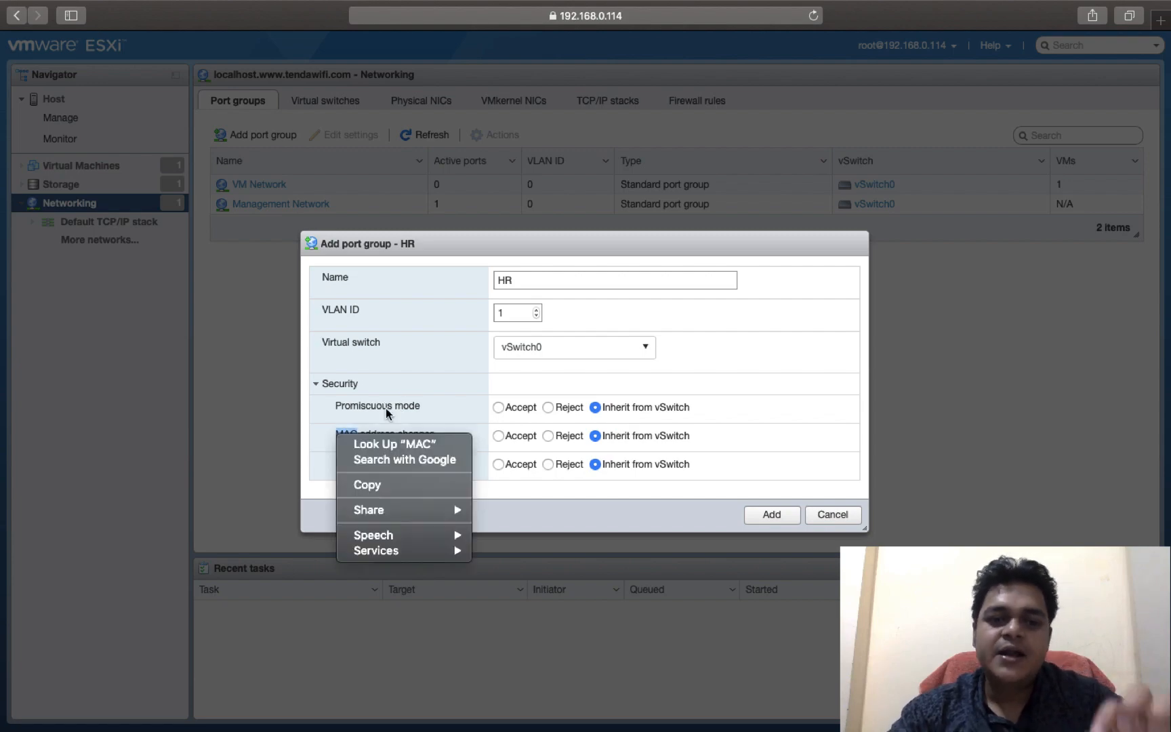
left_click(386, 411)
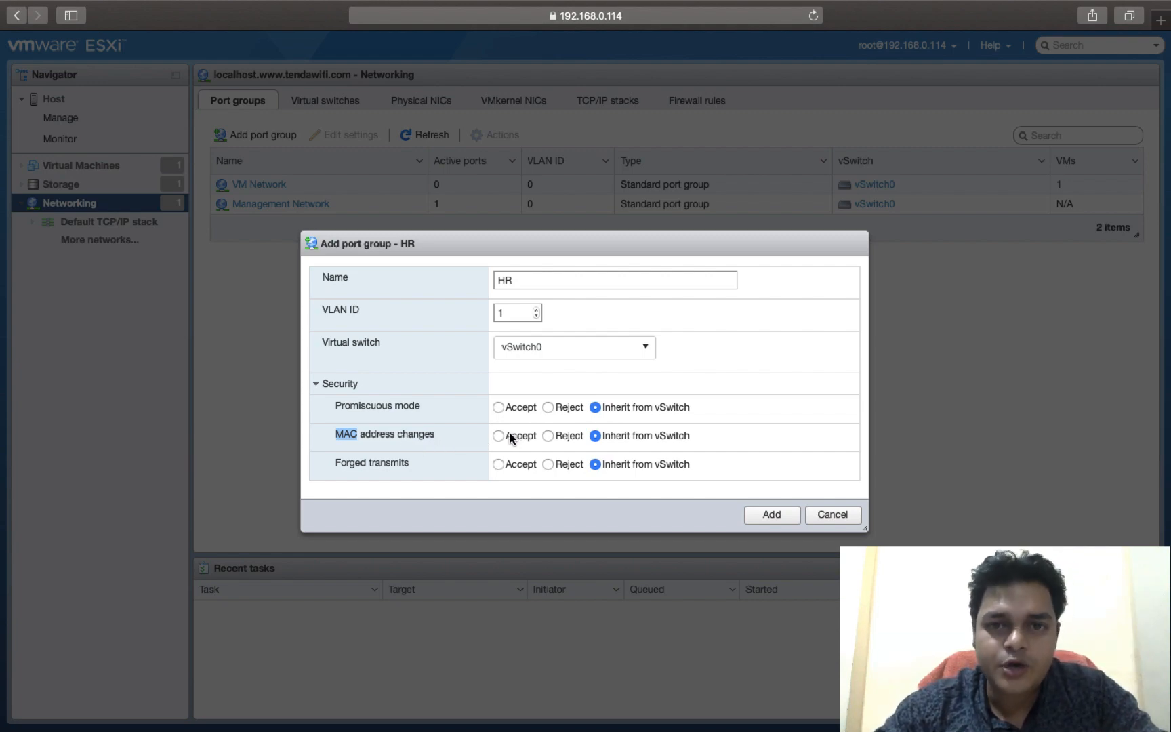
left_click(549, 436)
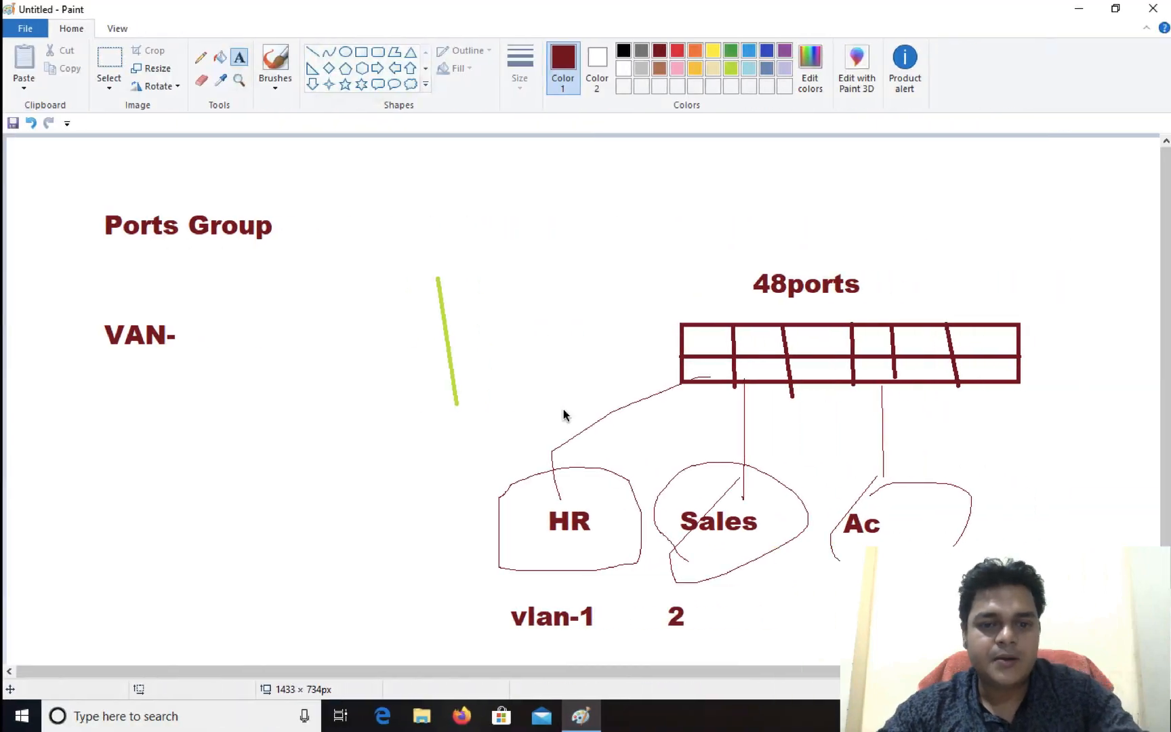
Step: Switch to the Windows desktop with the Paint diagram and launch the Run suggestion for "SYS"
key("super+r")
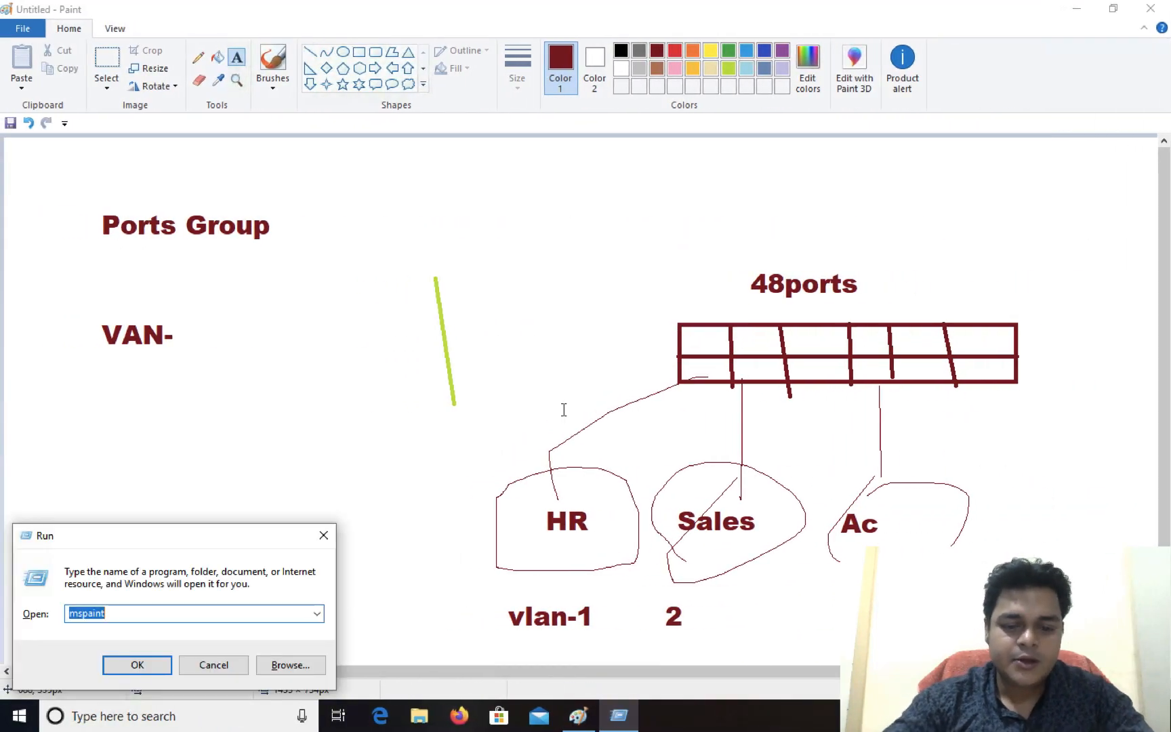
type("SYS")
key("Down")
key("Return")
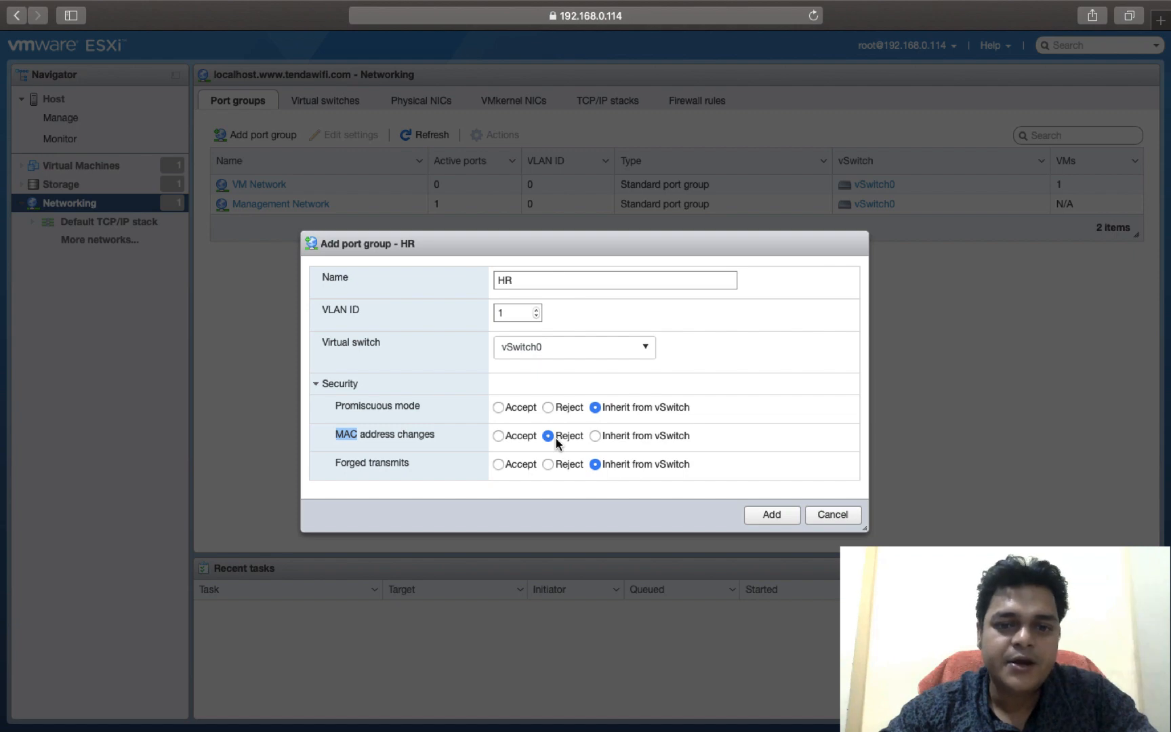
Step: Return to ESXi, try Accept and Reject for MAC address changes, and restore Inherit from vSwitch
left_click(499, 436)
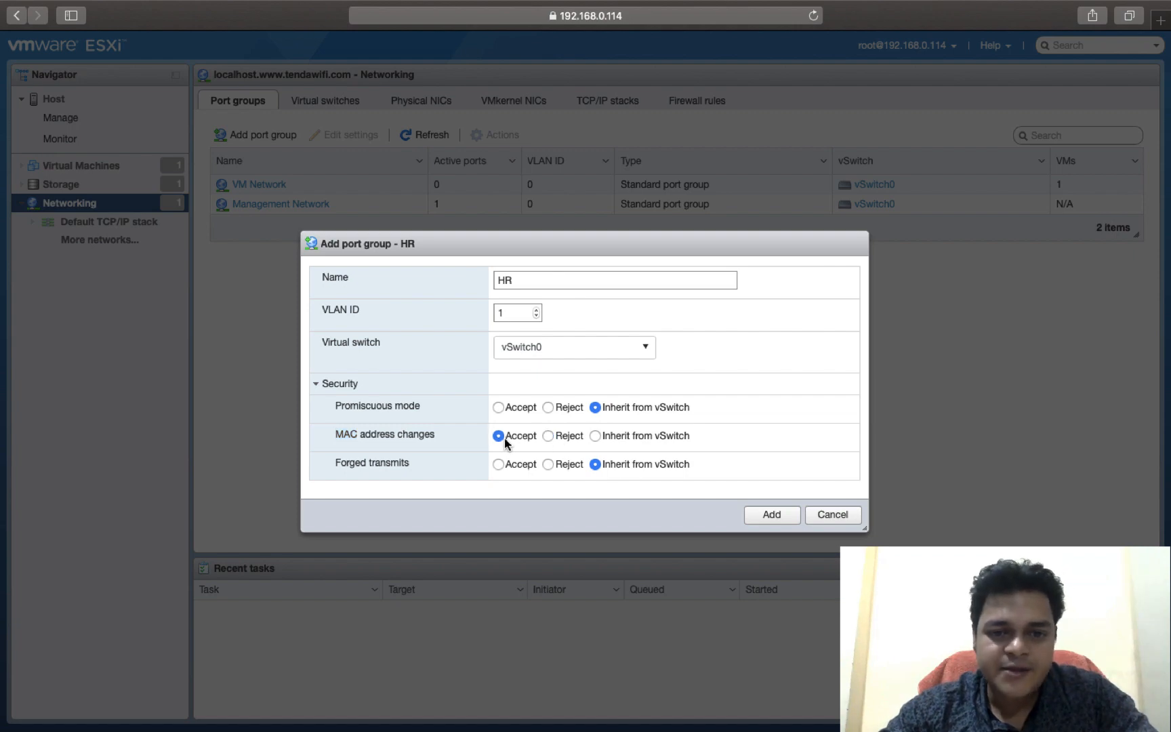
left_click(549, 435)
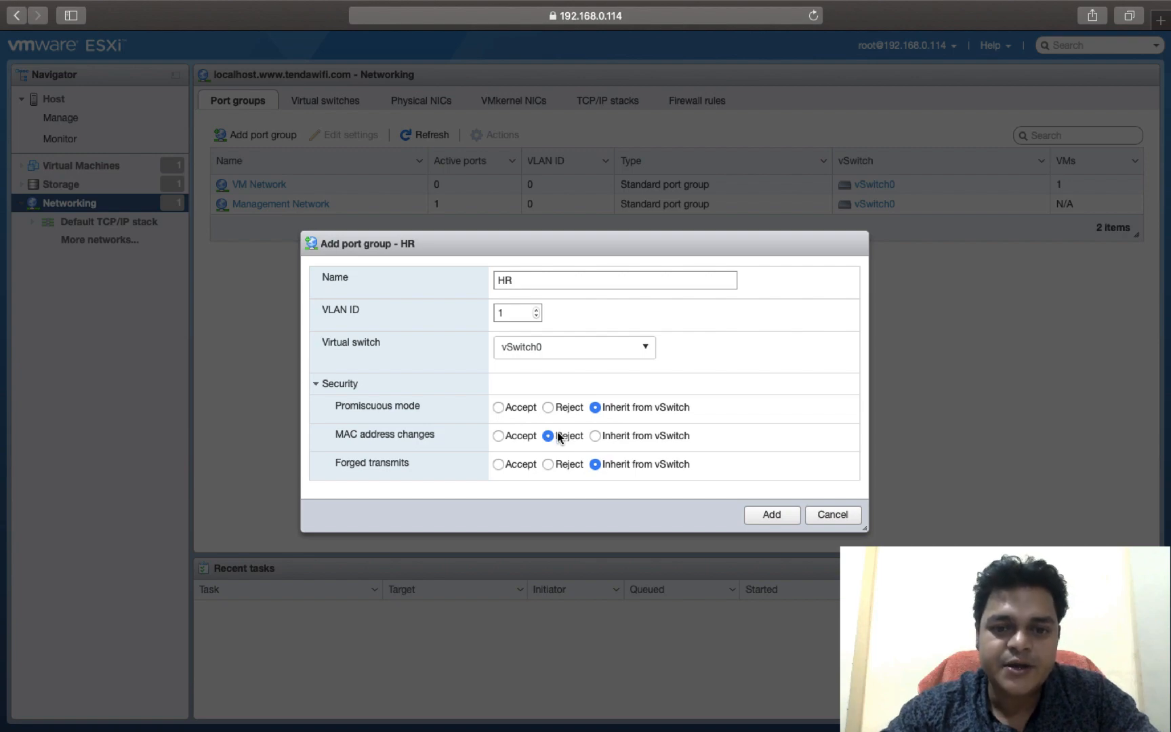
left_click(610, 435)
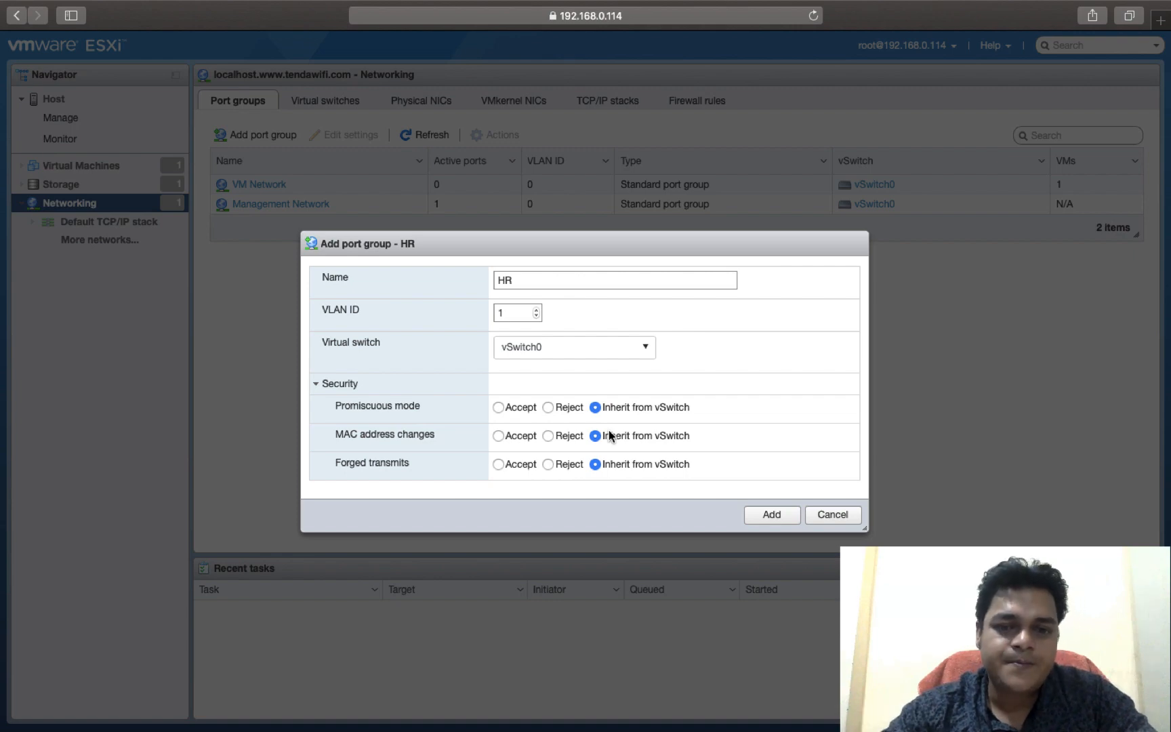
Step: Try Accept and Reject for forged transmits, restore Inherit from vSwitch, and add the HR port group
left_click(498, 464)
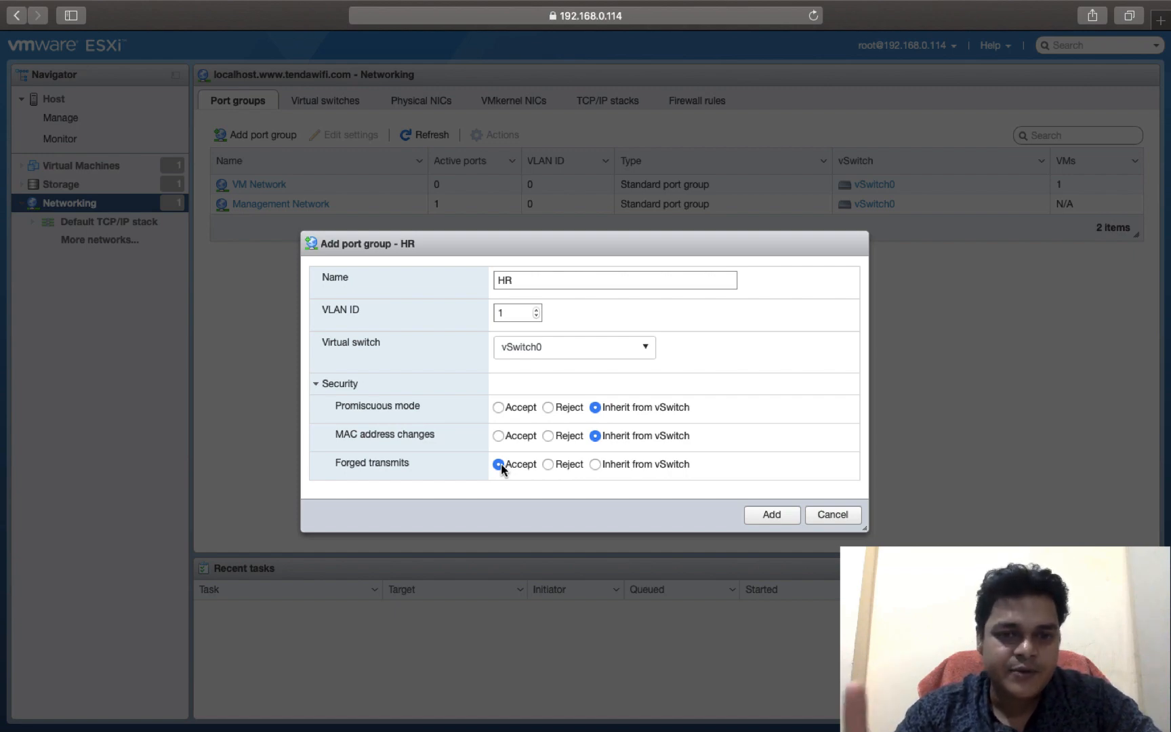
left_click(548, 464)
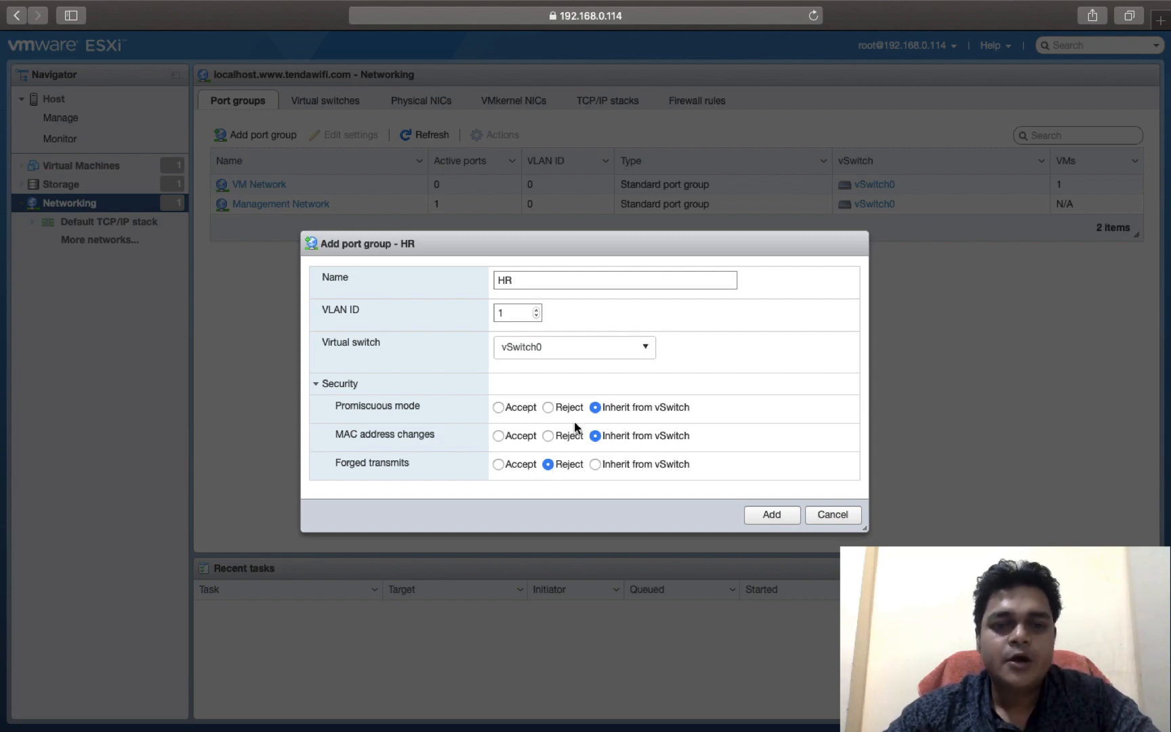
left_click(597, 464)
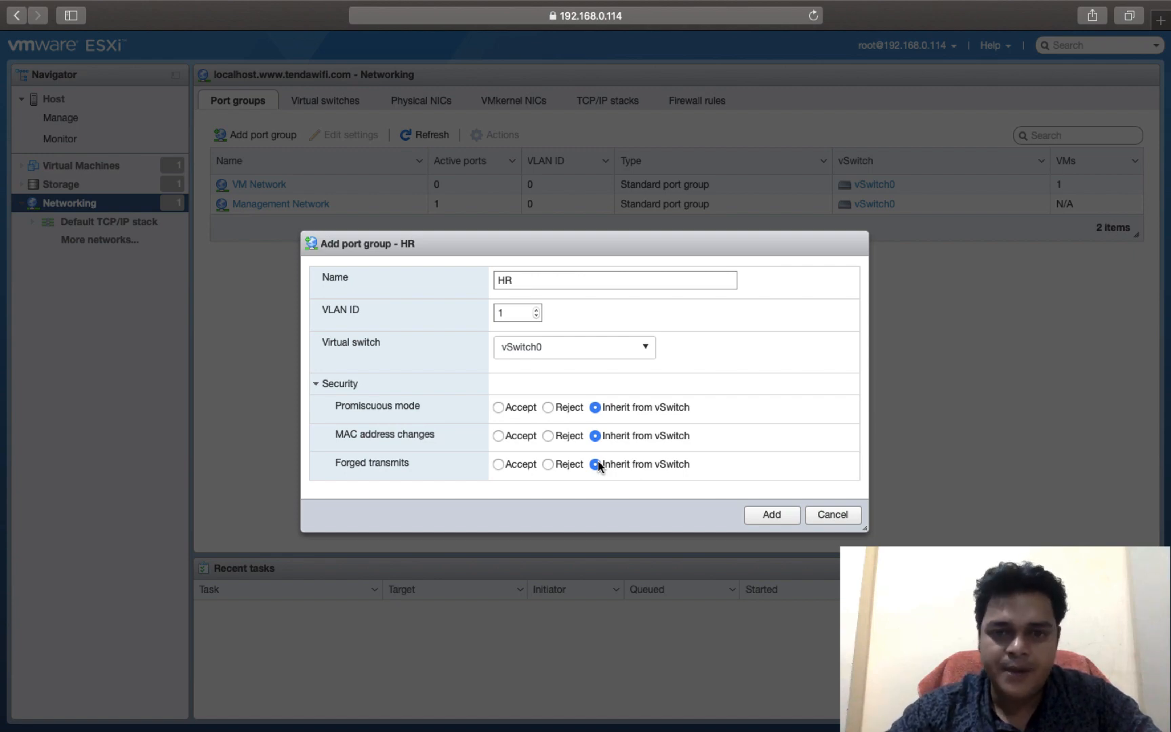
left_click(773, 516)
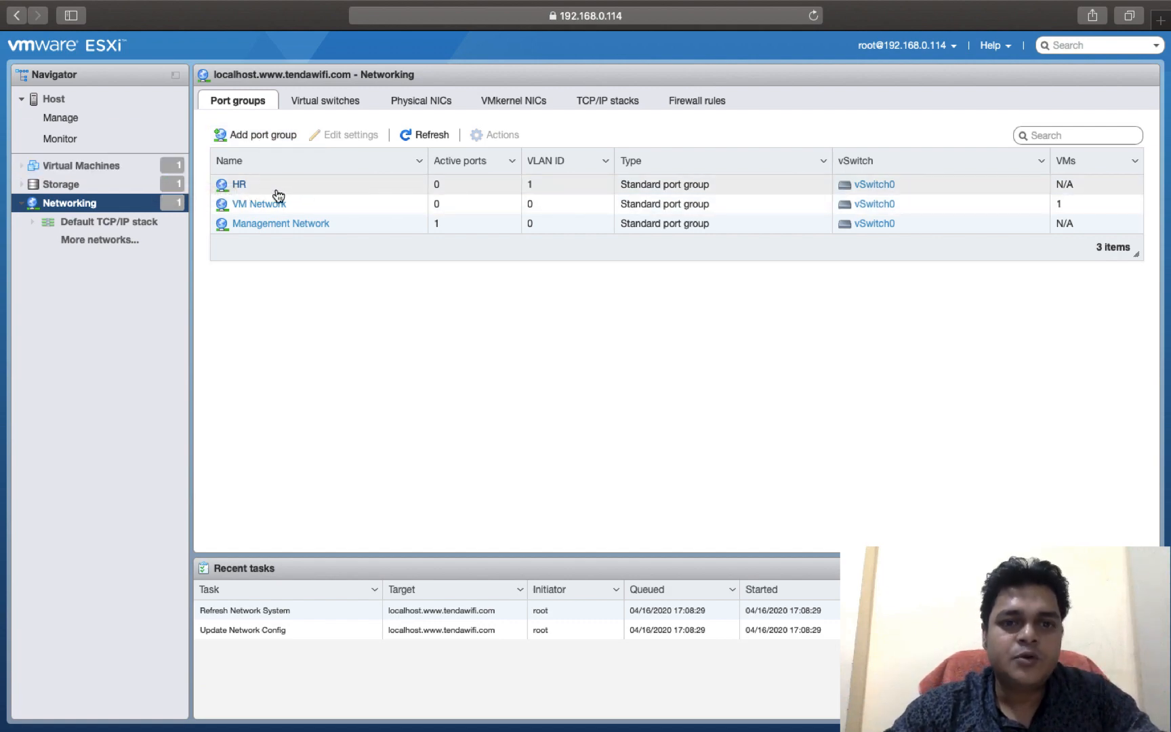
Step: Start creating a new virtual machine with the default creation type and name it WIN-10
right_click(86, 171)
left_click(121, 201)
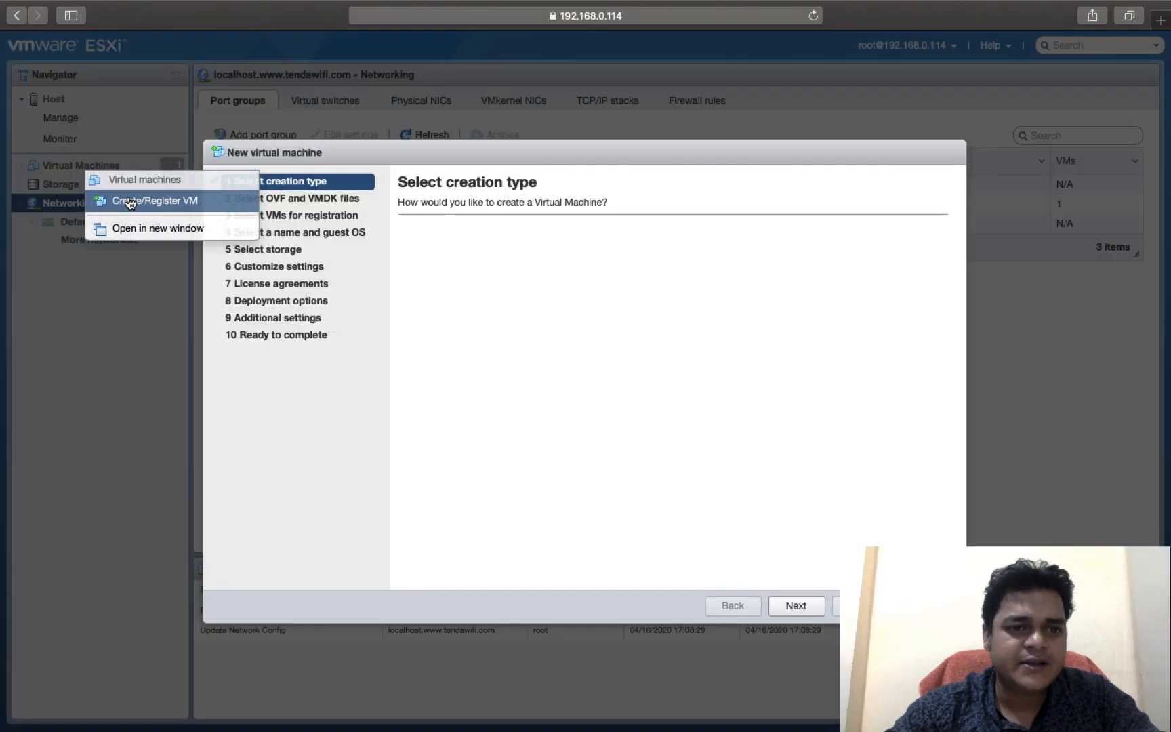
left_click(797, 605)
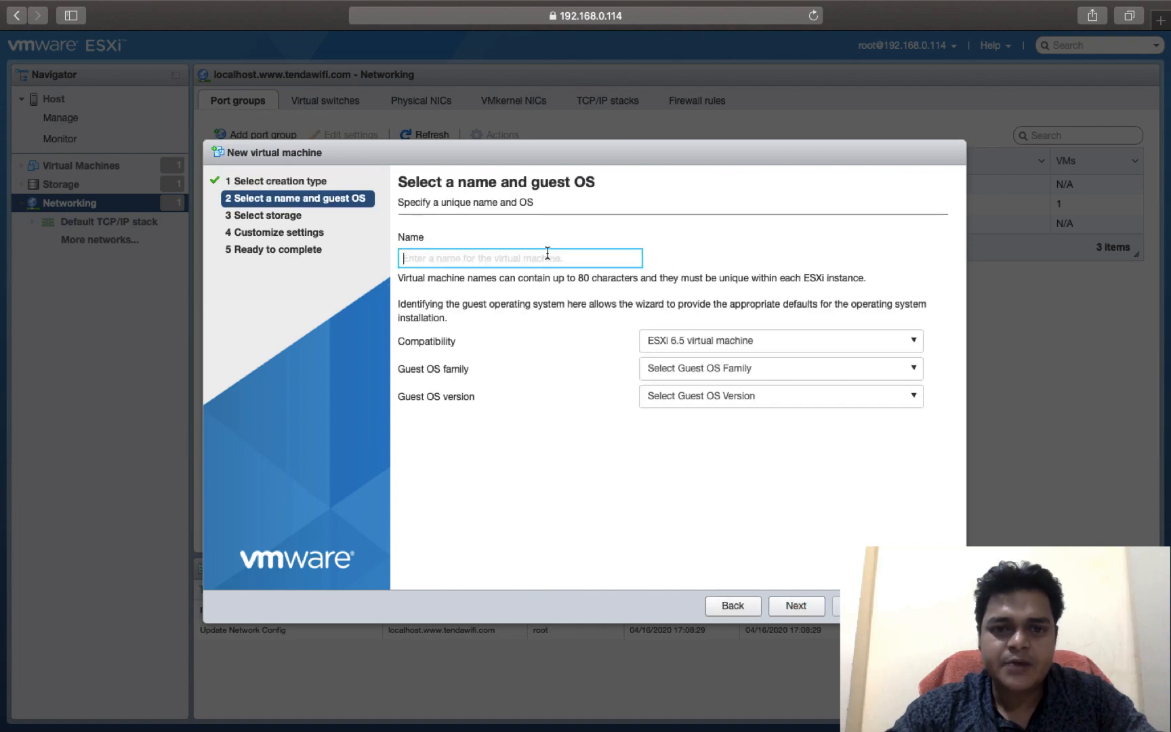
type("WIN-10")
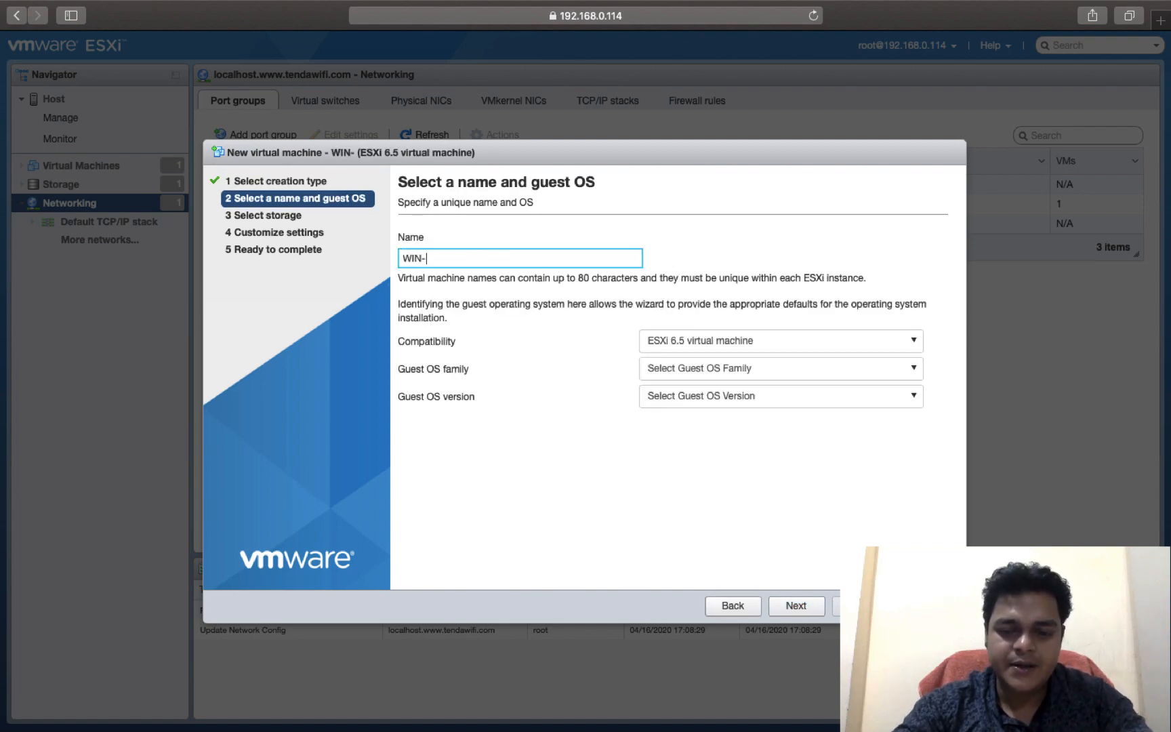
Step: Set the guest OS family to Windows and the guest OS version to Microsoft Windows 8 (64-bit)
left_click(735, 370)
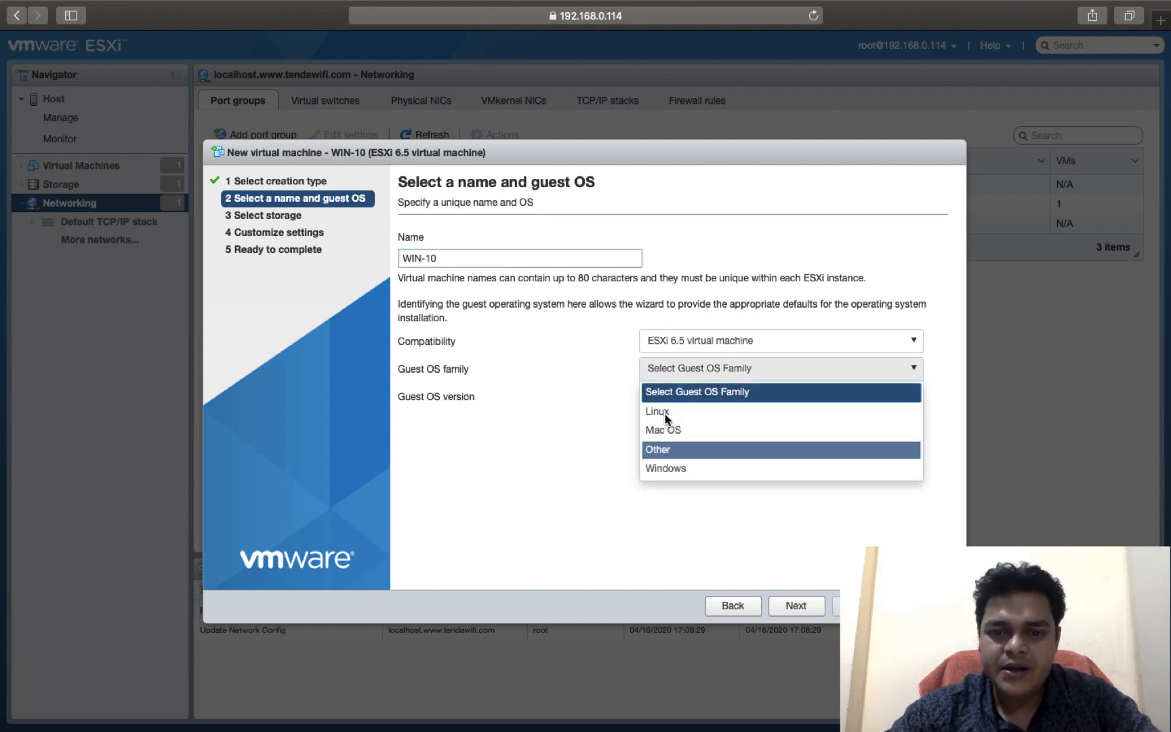
left_click(674, 466)
left_click(714, 400)
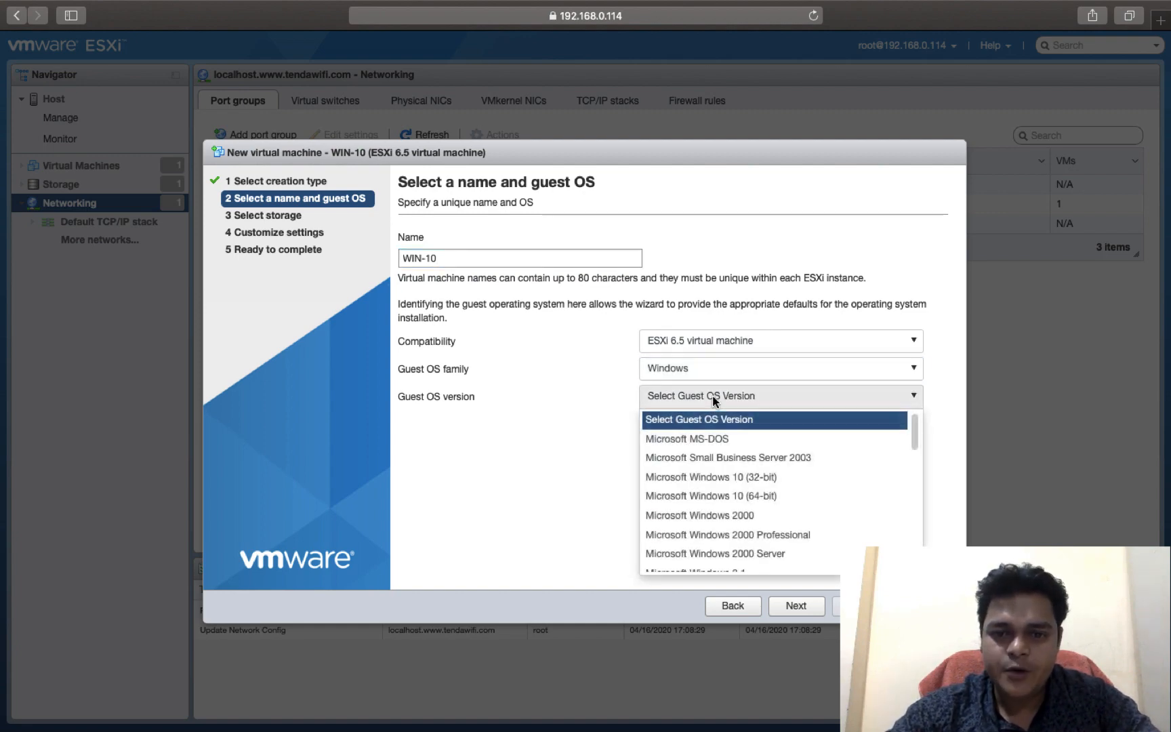
key("Down")
key("Down")
key("Down")
key("Down")
key("Down")
key("Down")
scroll(713, 397, "down", 3)
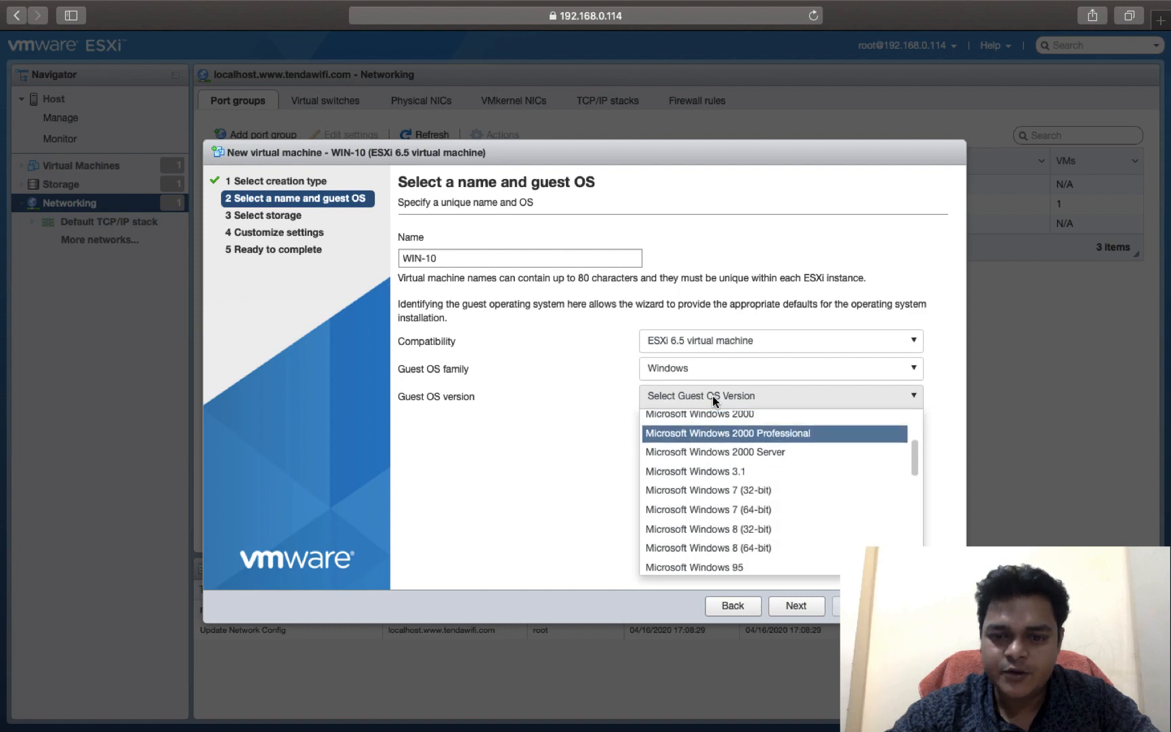
scroll(755, 516, "down", 1)
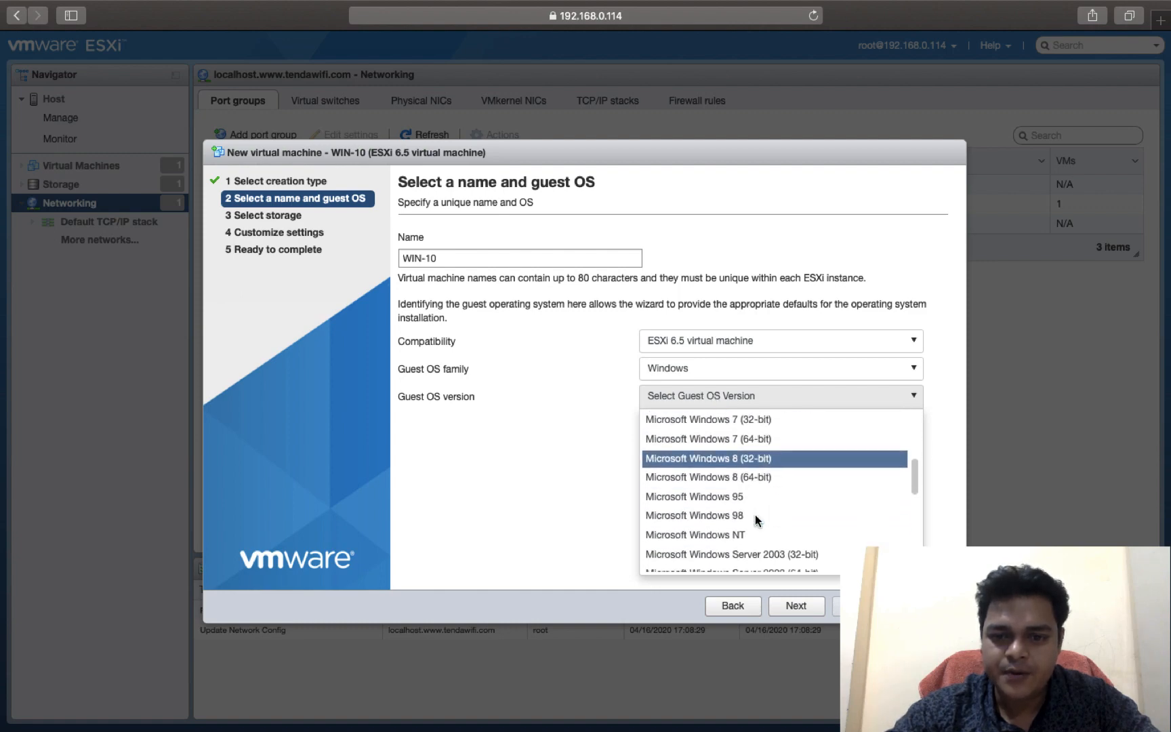
scroll(742, 468, "up", 1)
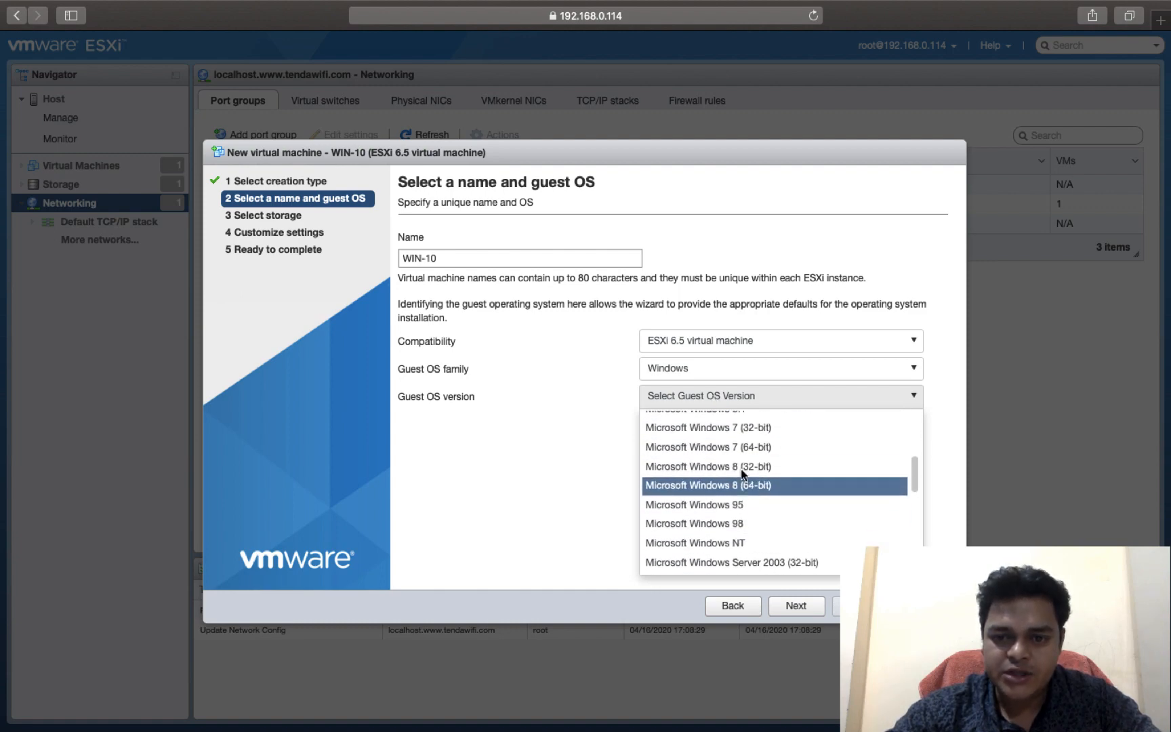
left_click(727, 486)
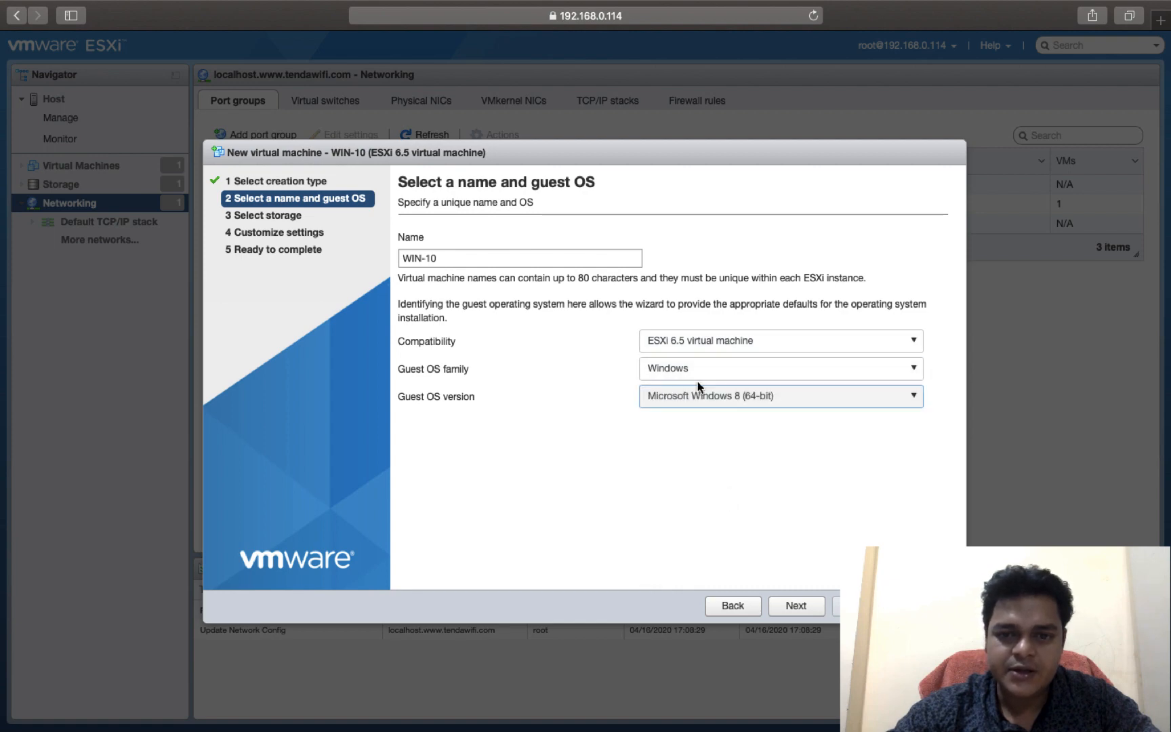
Step: Change the guest OS version to Microsoft Windows Server 2003 Datacenter (64-bit) and accept datastore1 as the storage
left_click(719, 401)
scroll(714, 530, "down", 4)
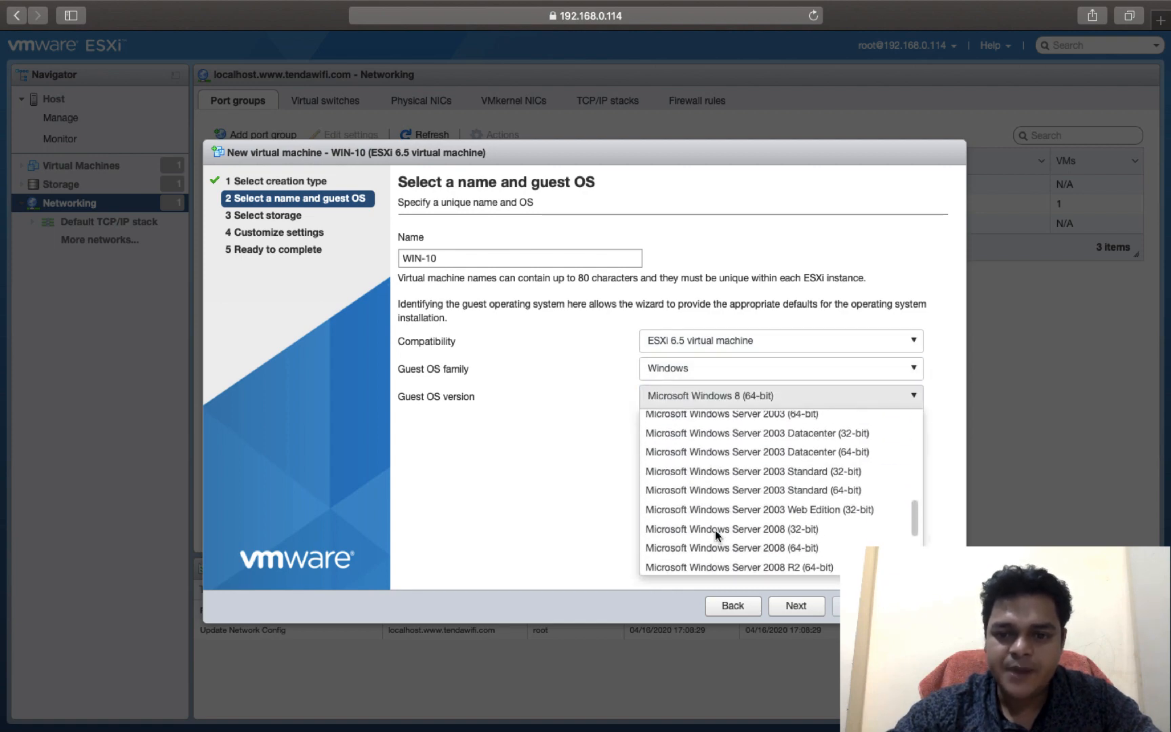
scroll(714, 530, "up", 2)
left_click(805, 505)
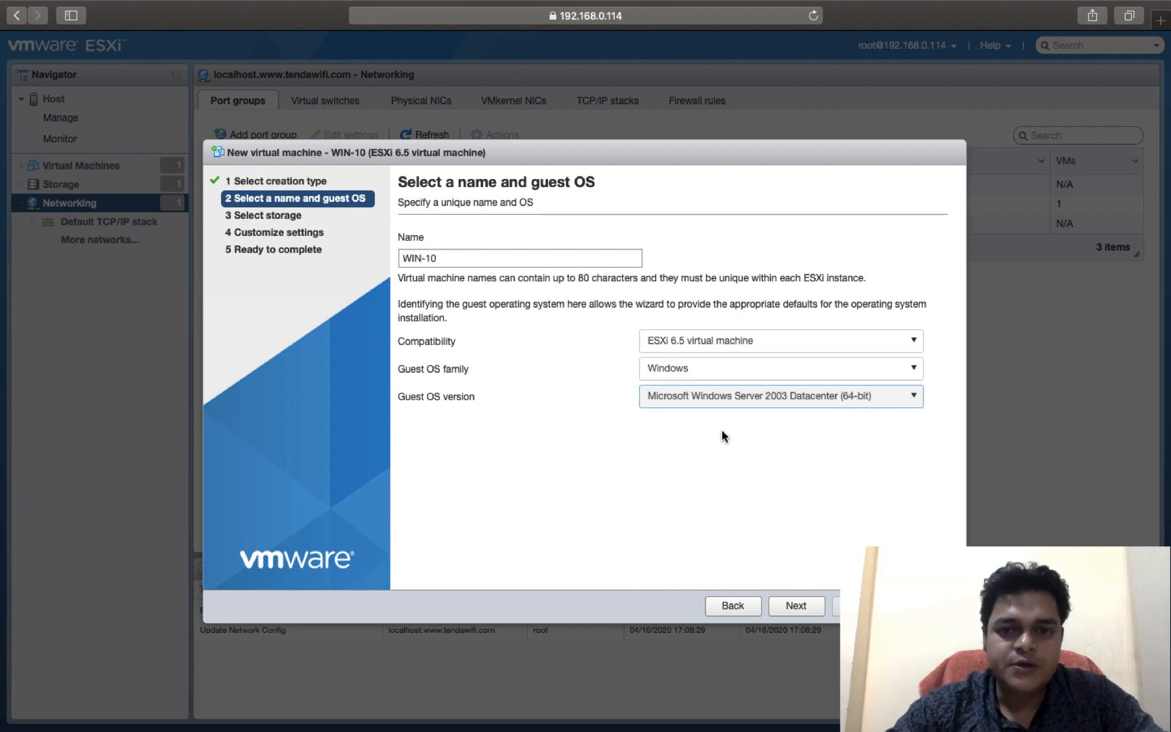
left_click(794, 605)
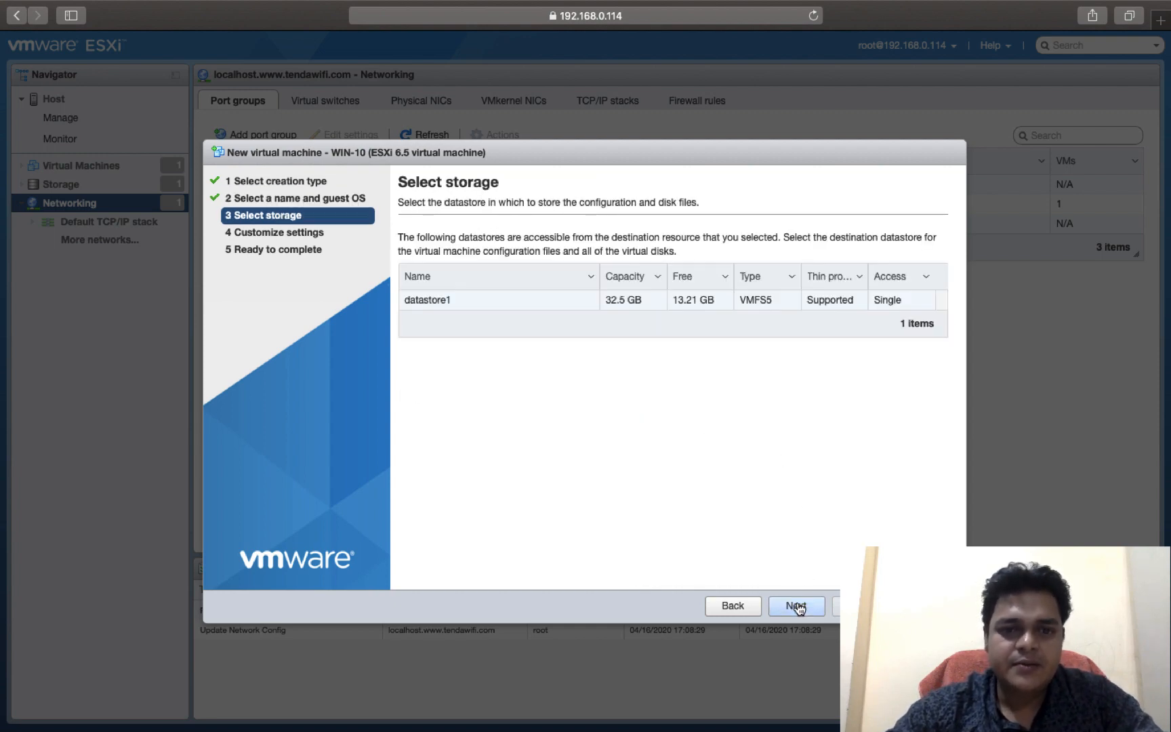
left_click(791, 605)
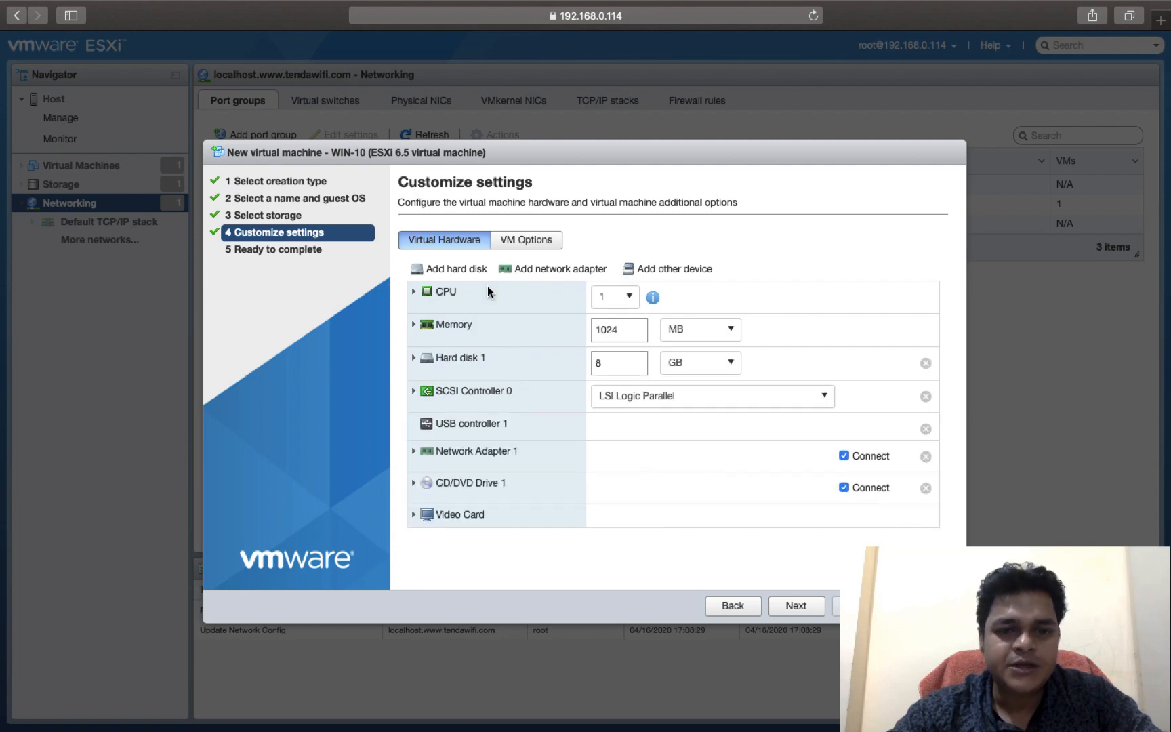
Step: Expand Network Adapter 1 in the hardware settings, try the HR port group, and choose VM Network
left_click(479, 459)
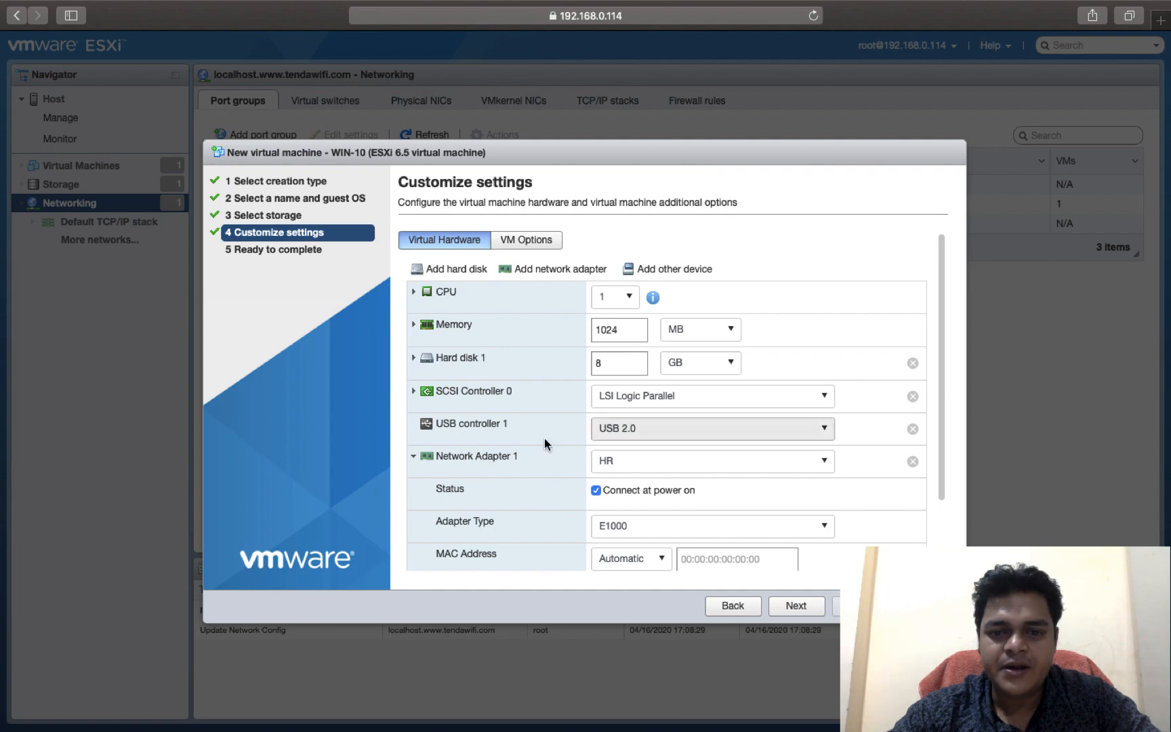
left_click(771, 470)
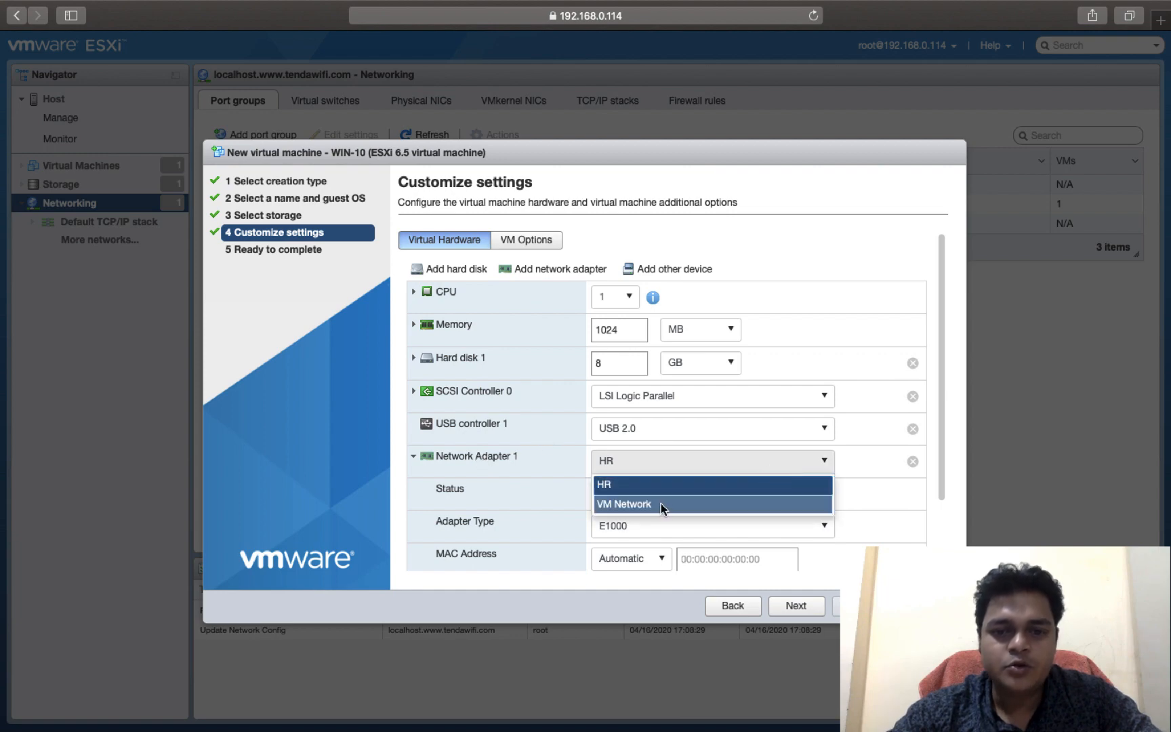
left_click(618, 485)
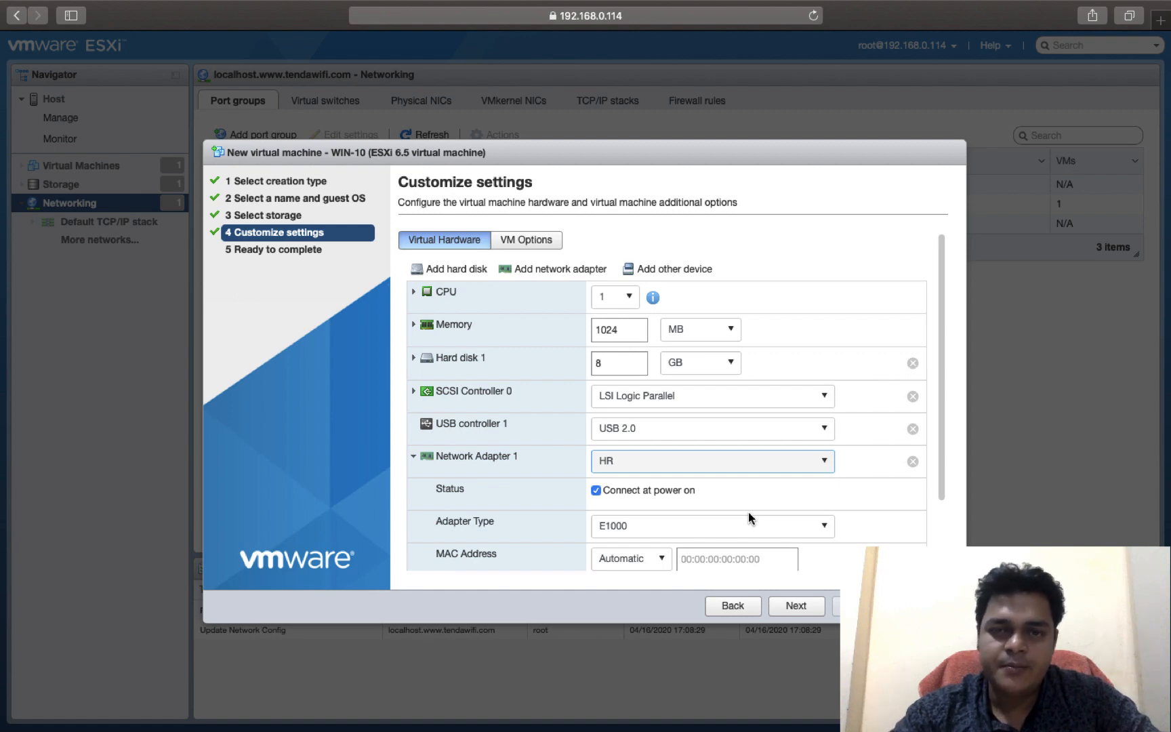
left_click(750, 464)
left_click(666, 503)
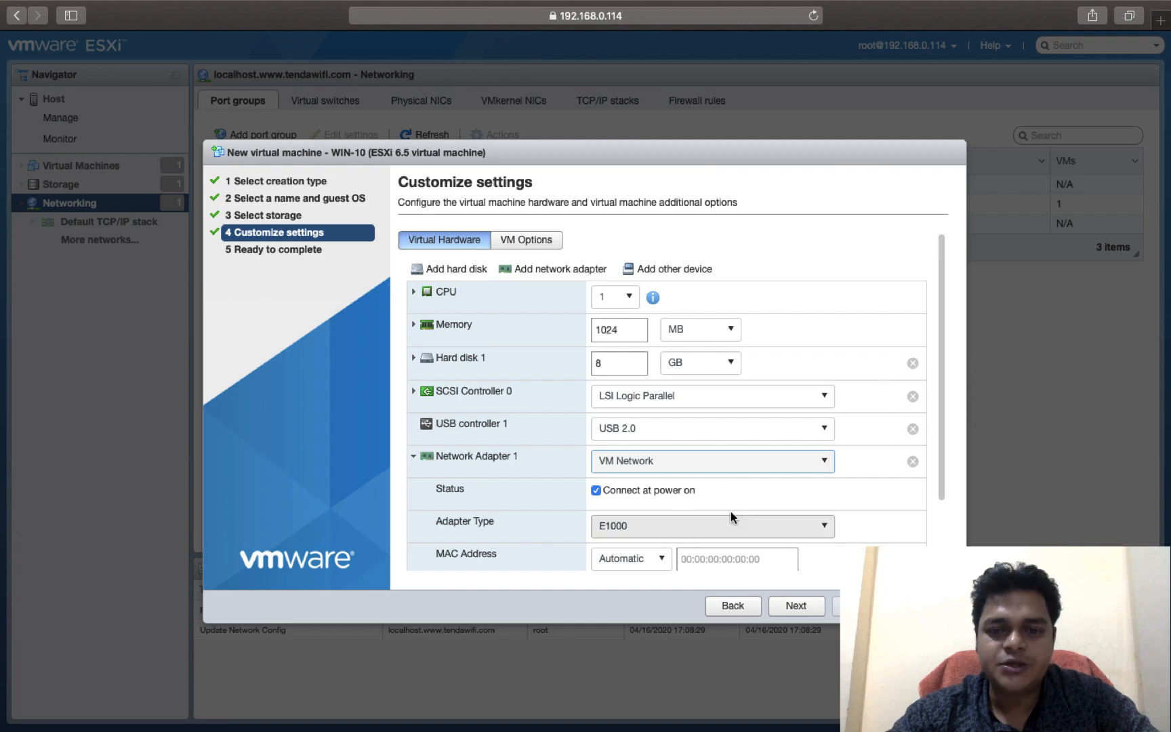
Step: Review the WIN-10 summary, recheck the hardware settings, and finish creating the virtual machine
left_click(792, 607)
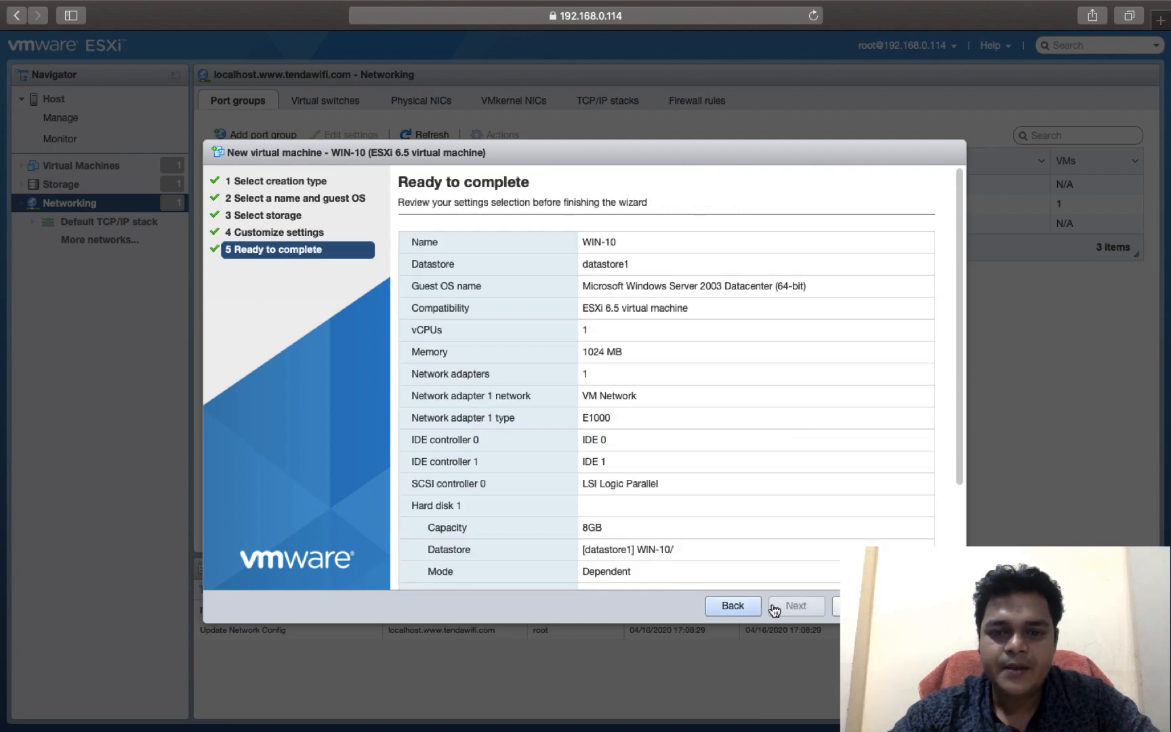
left_click(740, 612)
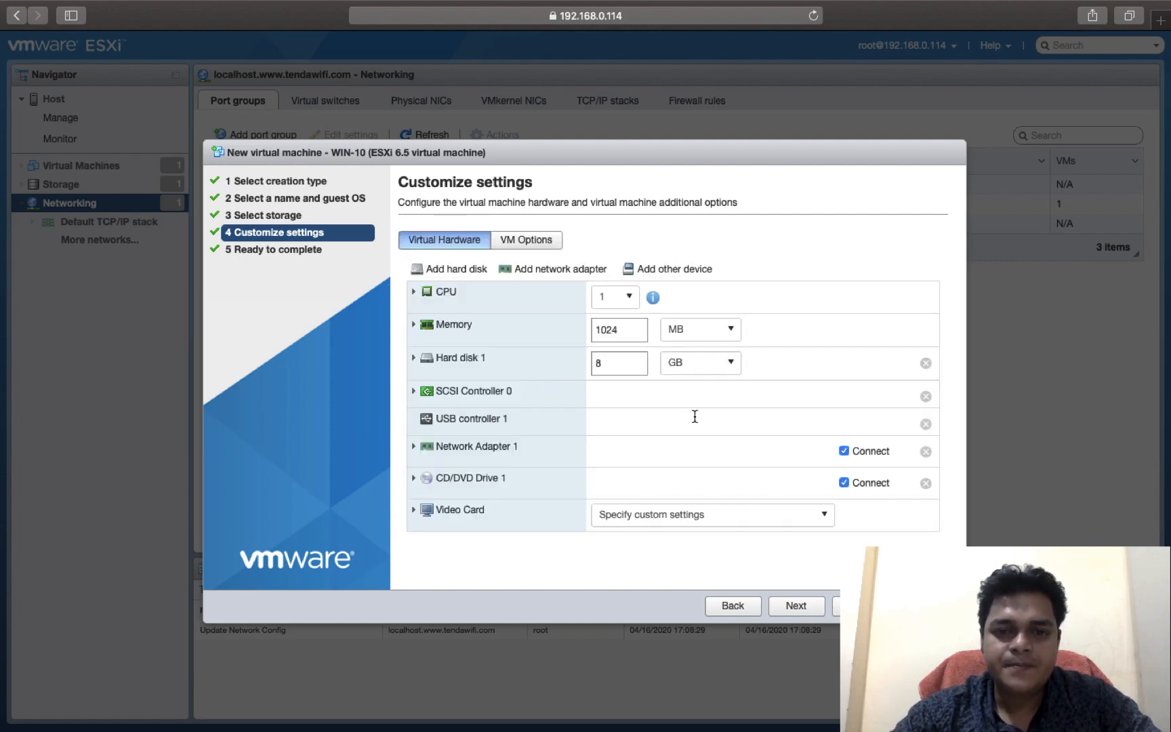
left_click(811, 610)
left_click(858, 605)
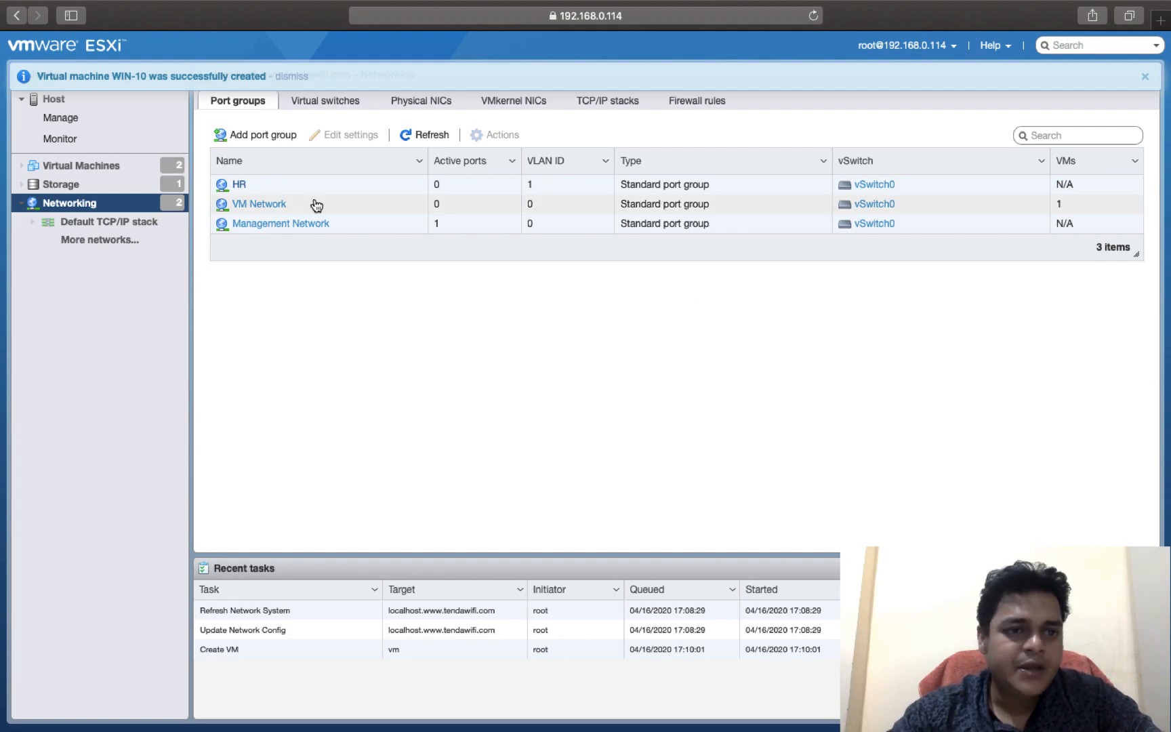
Step: Open the WIN-10 virtual machine and bring up its hardware settings for editing
left_click(86, 166)
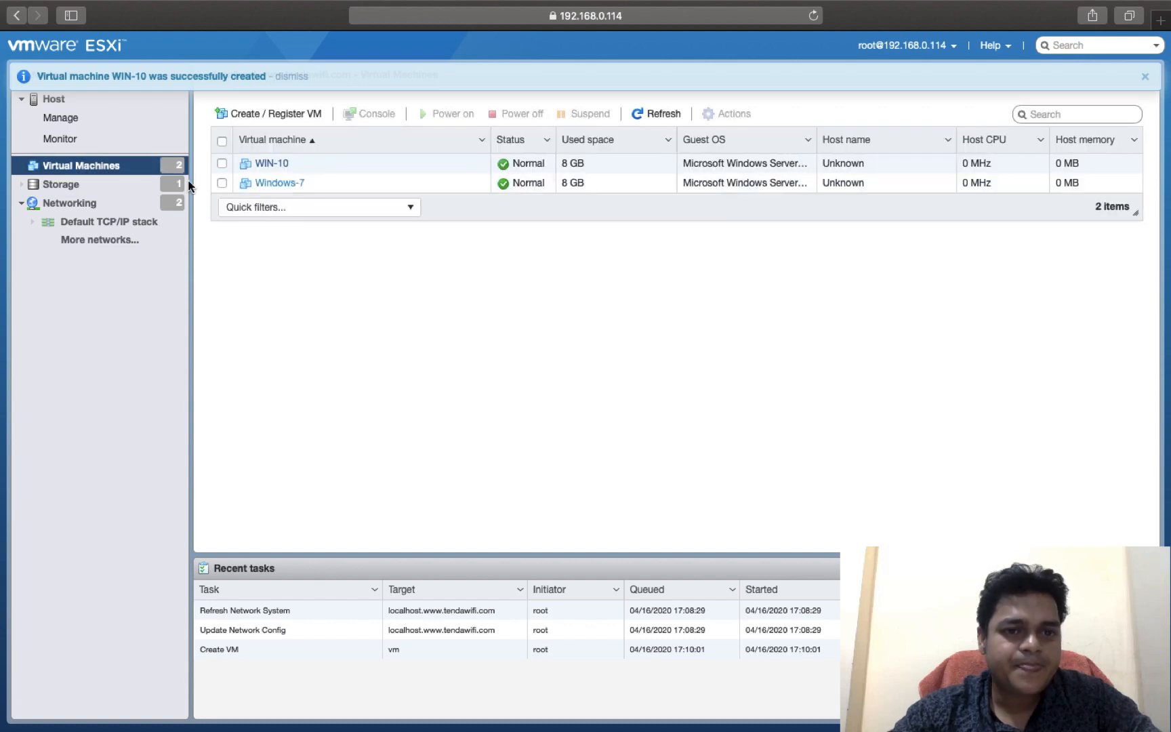
left_click(275, 166)
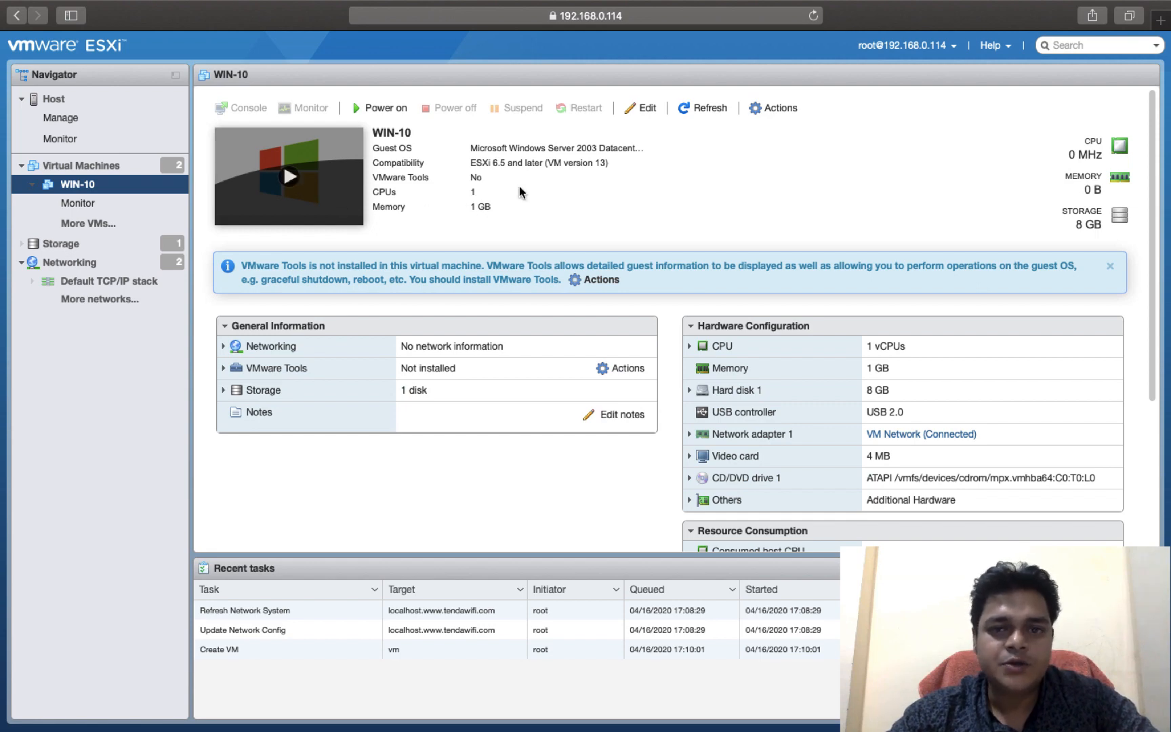
left_click(777, 112)
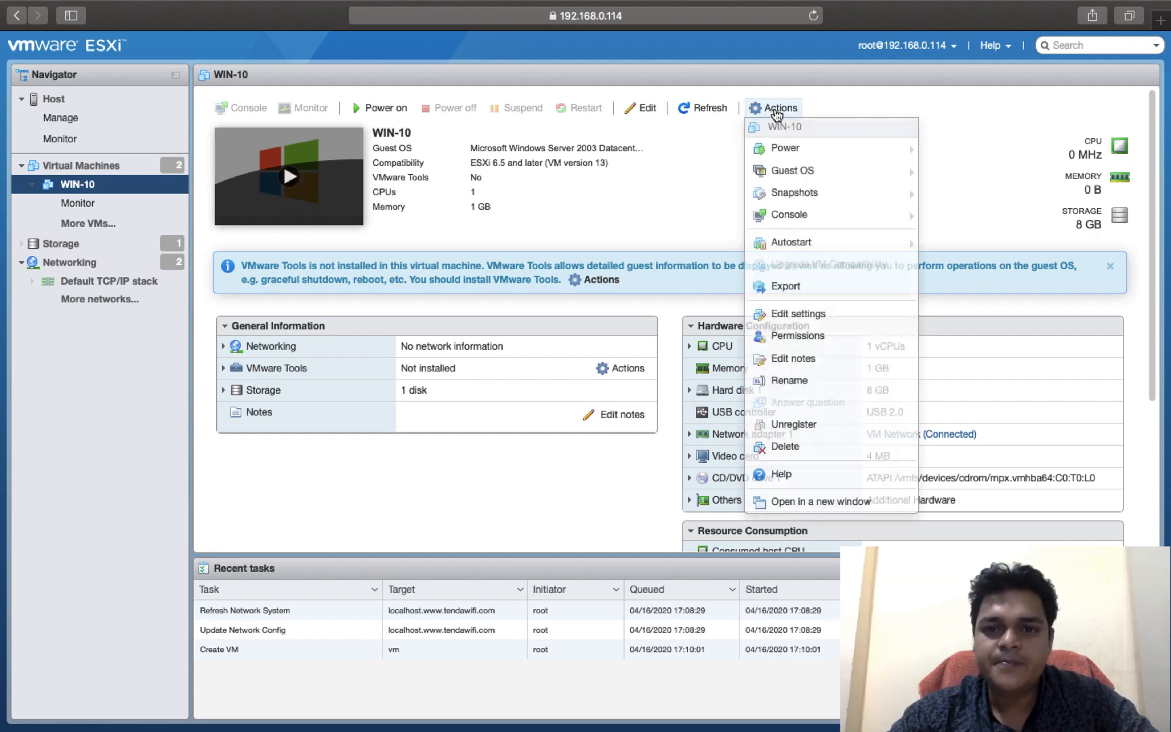
key("Down")
key("Down")
key("Down")
key("Down")
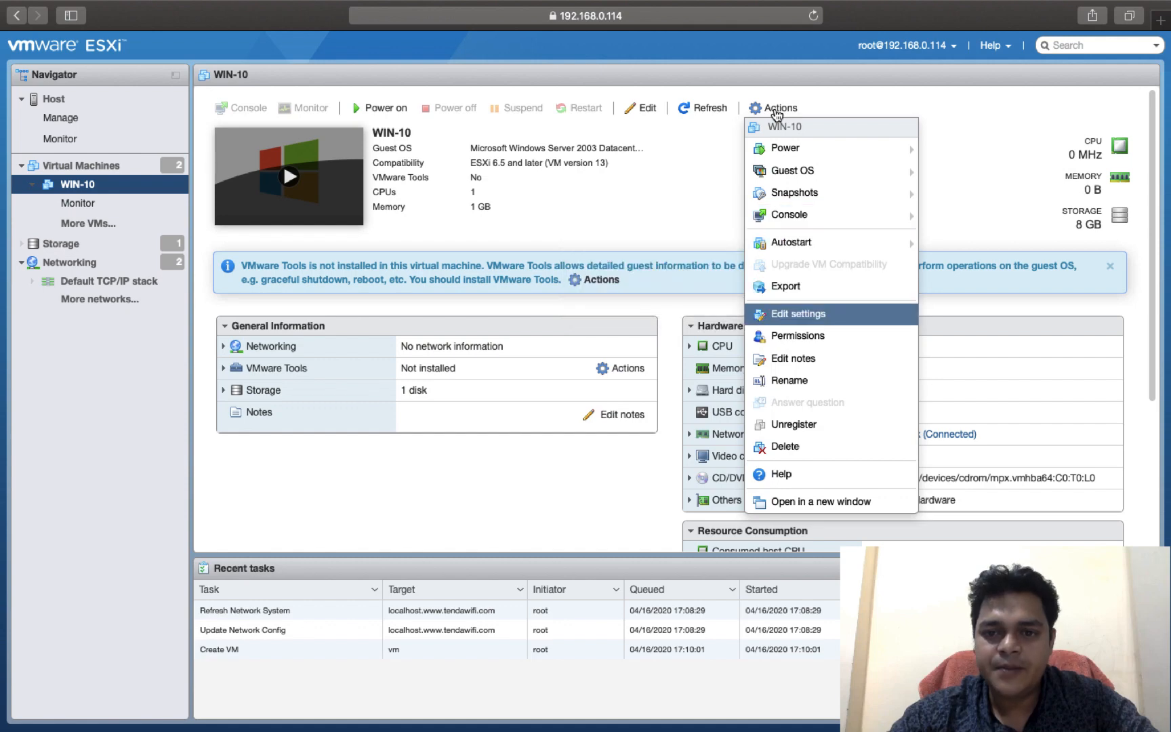
key("Return")
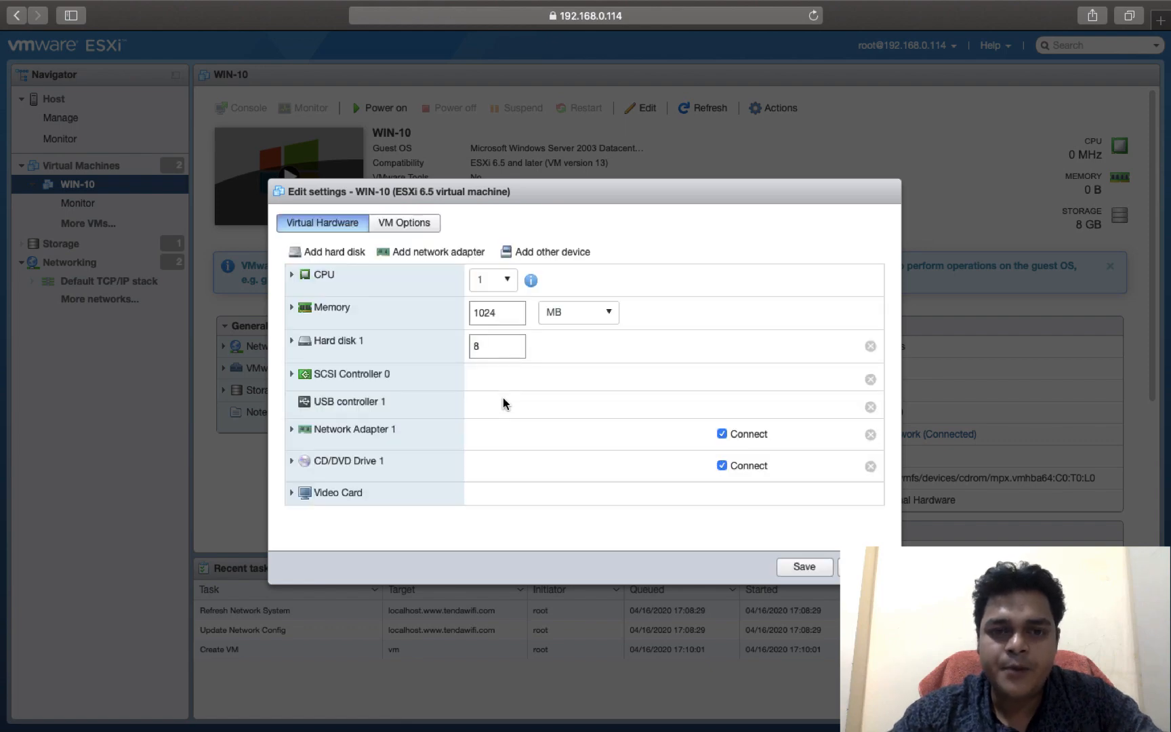
Step: Connect WIN-10's Network Adapter 1 to the HR port group and save the settings
left_click(360, 432)
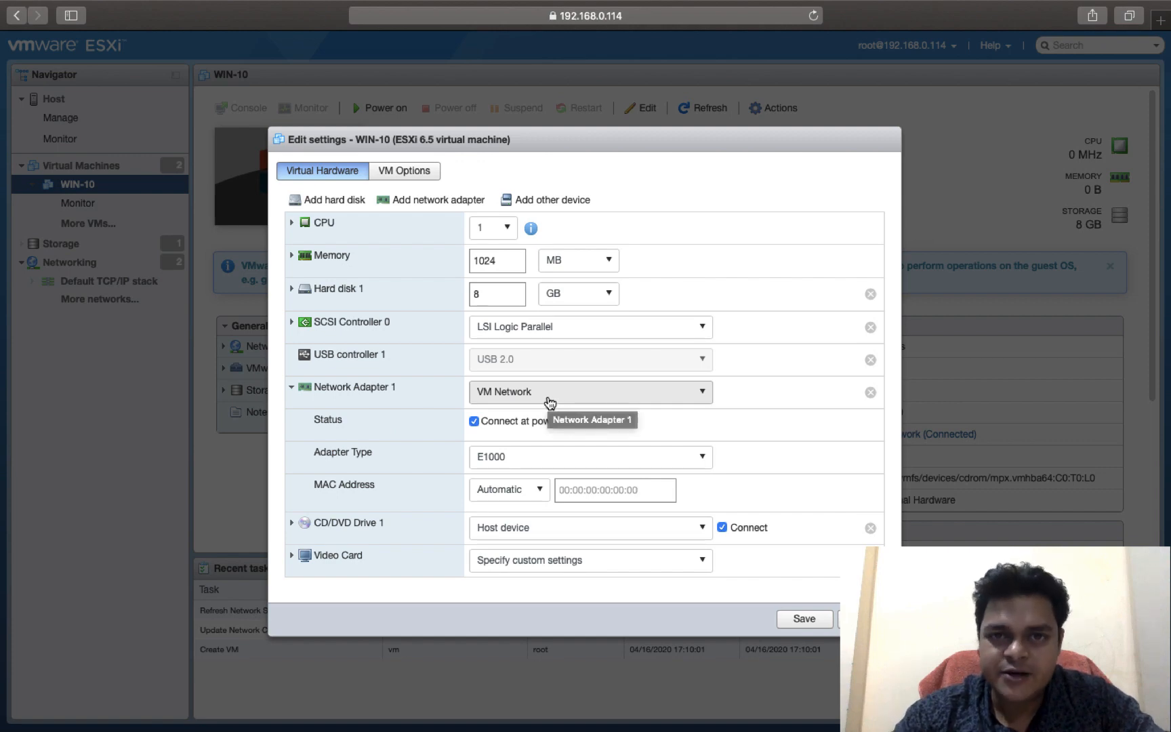
left_click(549, 403)
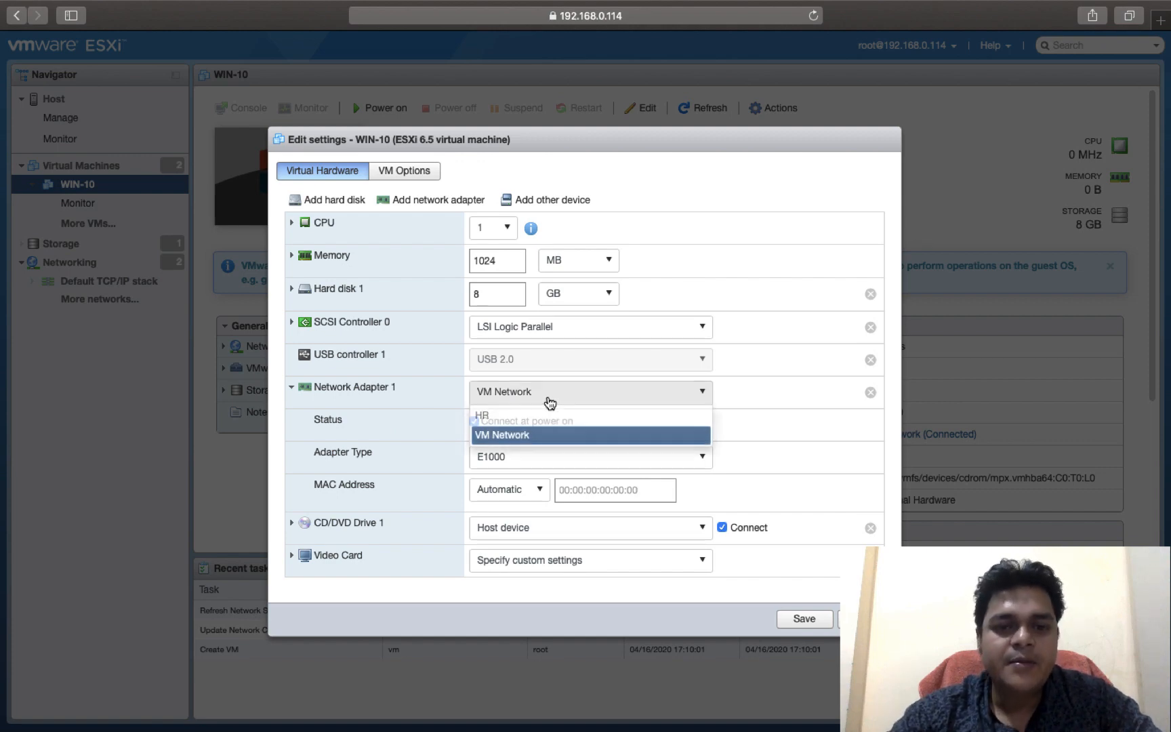
left_click(498, 415)
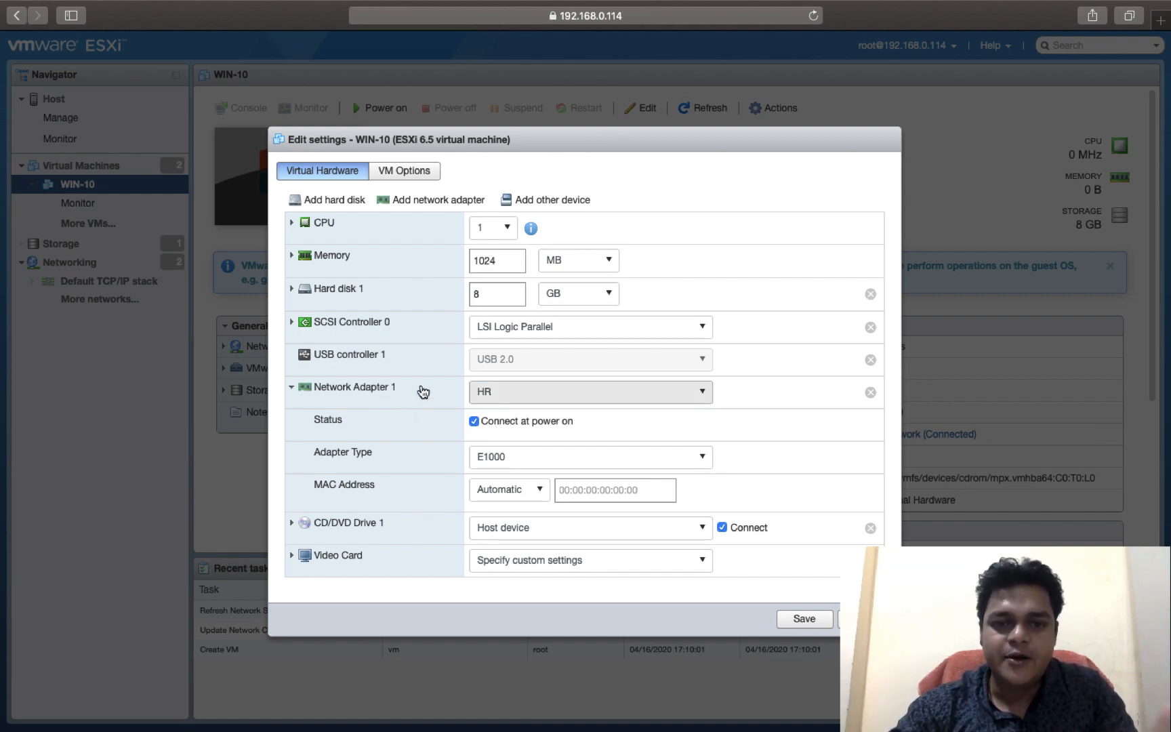
left_click(521, 398)
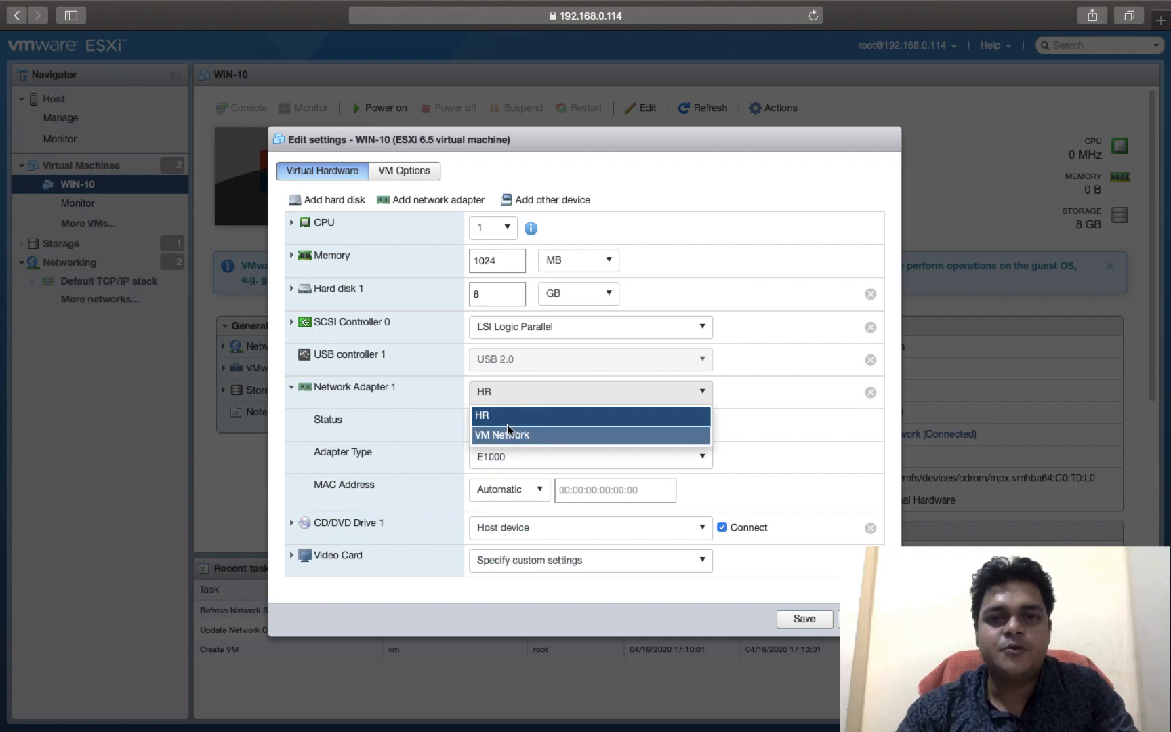
left_click(498, 416)
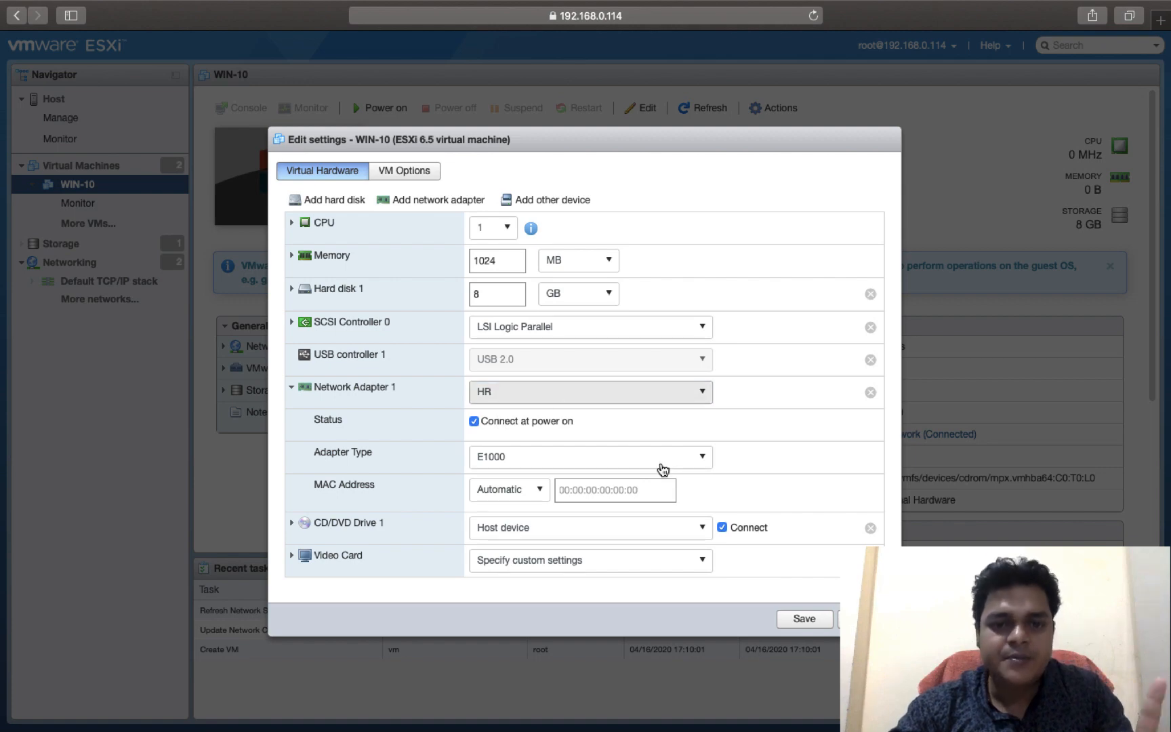
left_click(814, 620)
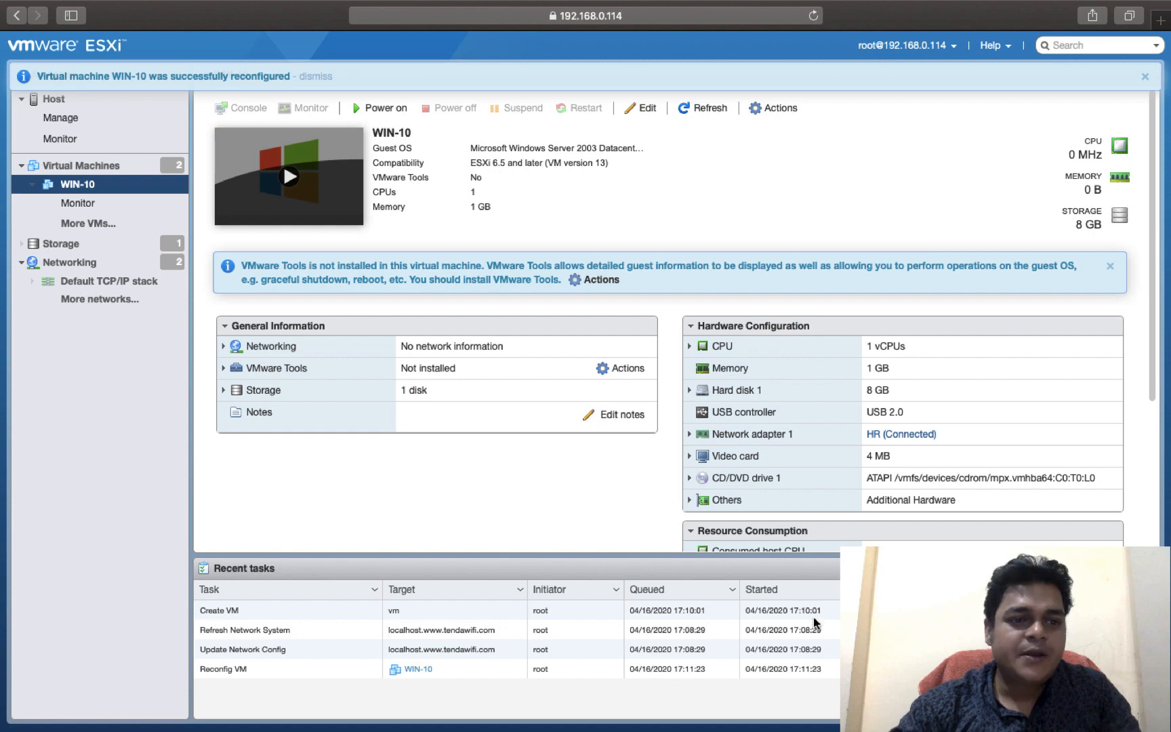
Step: Check the VM assignments in the host's port group list and look over its virtual switches
left_click(69, 263)
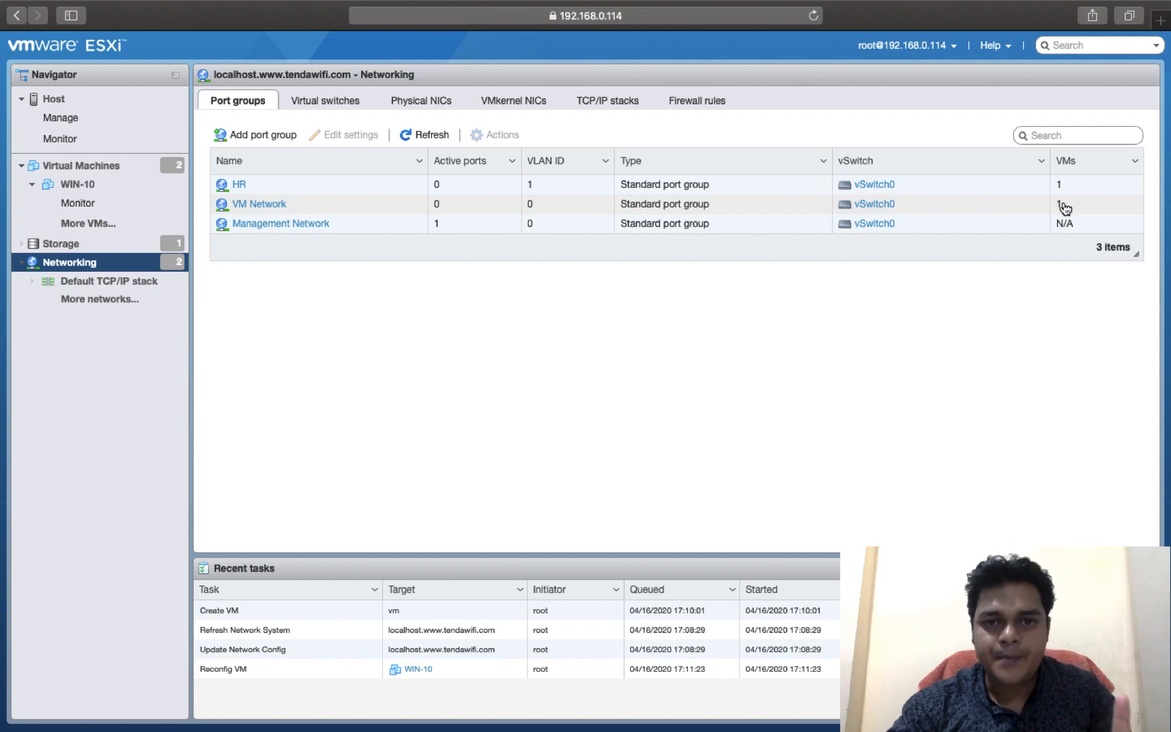
left_click(308, 105)
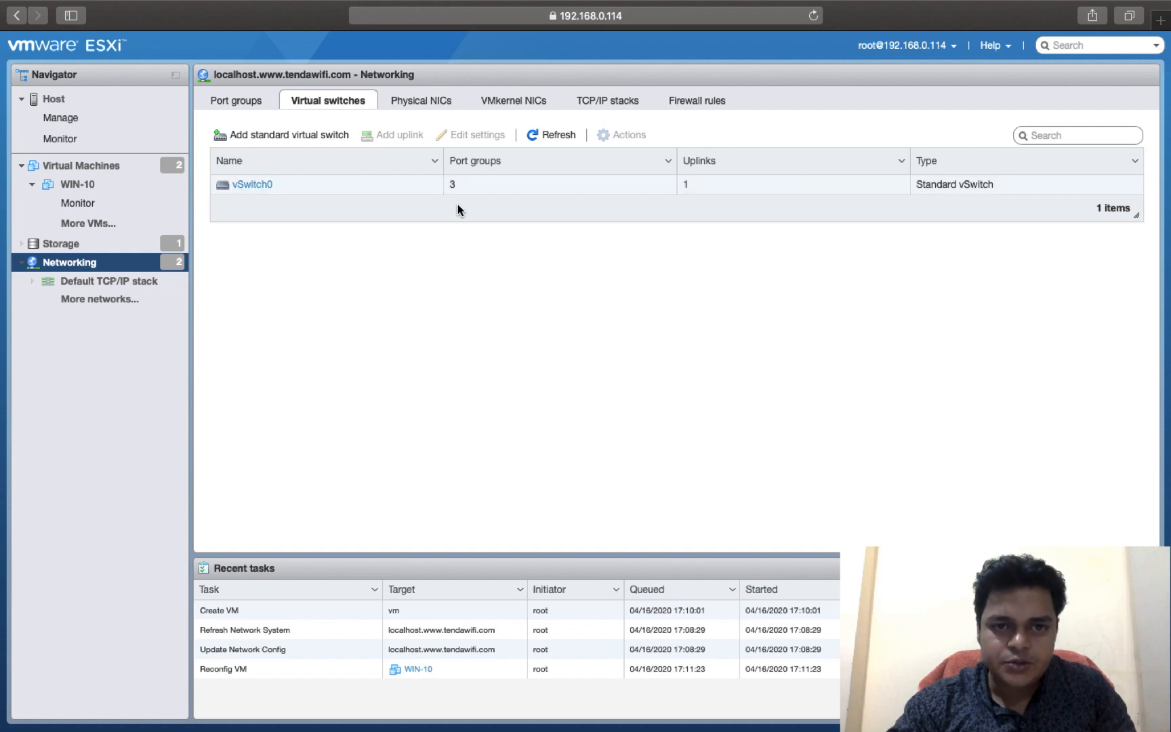
left_click(256, 101)
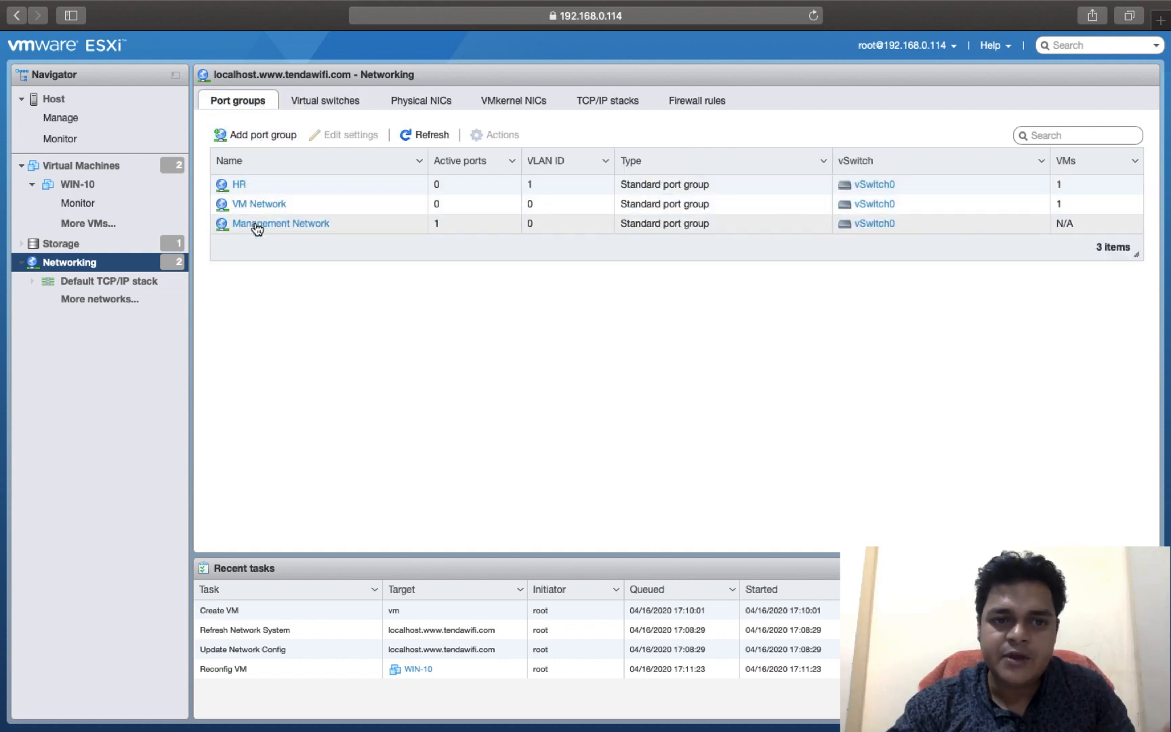
Step: Open vSwitch0 and examine its topology, NIC teaming policy, security policy, and shaping policy
left_click(336, 95)
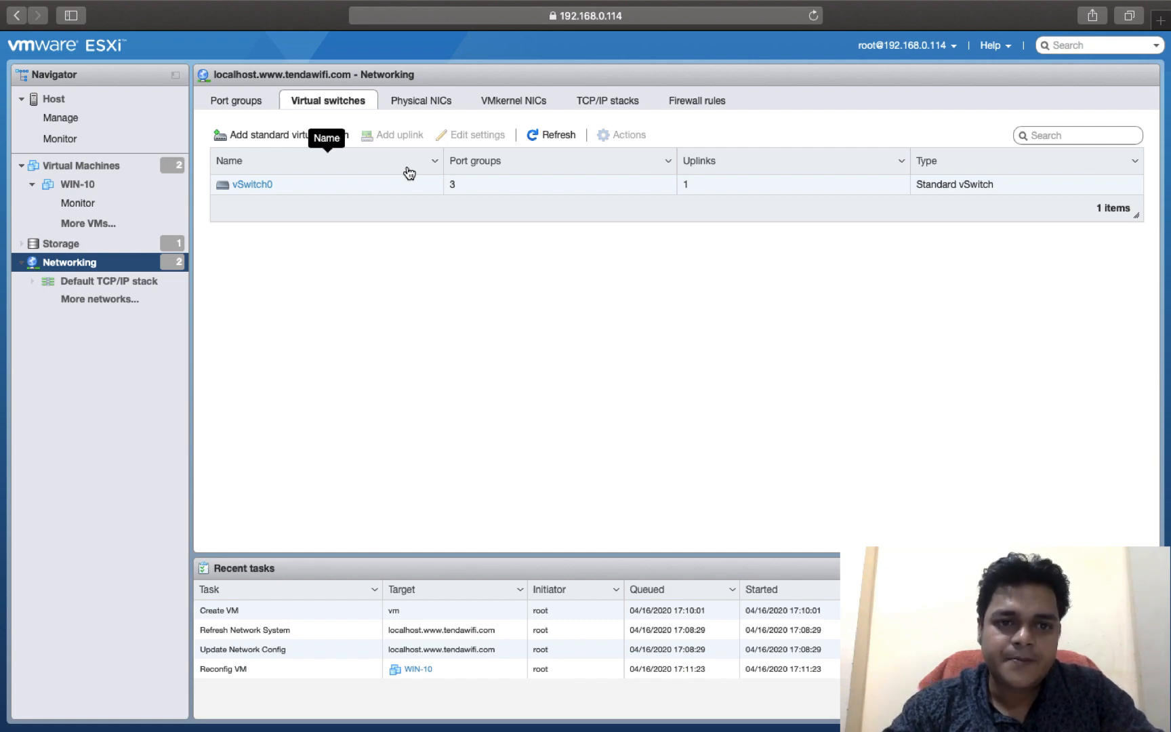
left_click(261, 192)
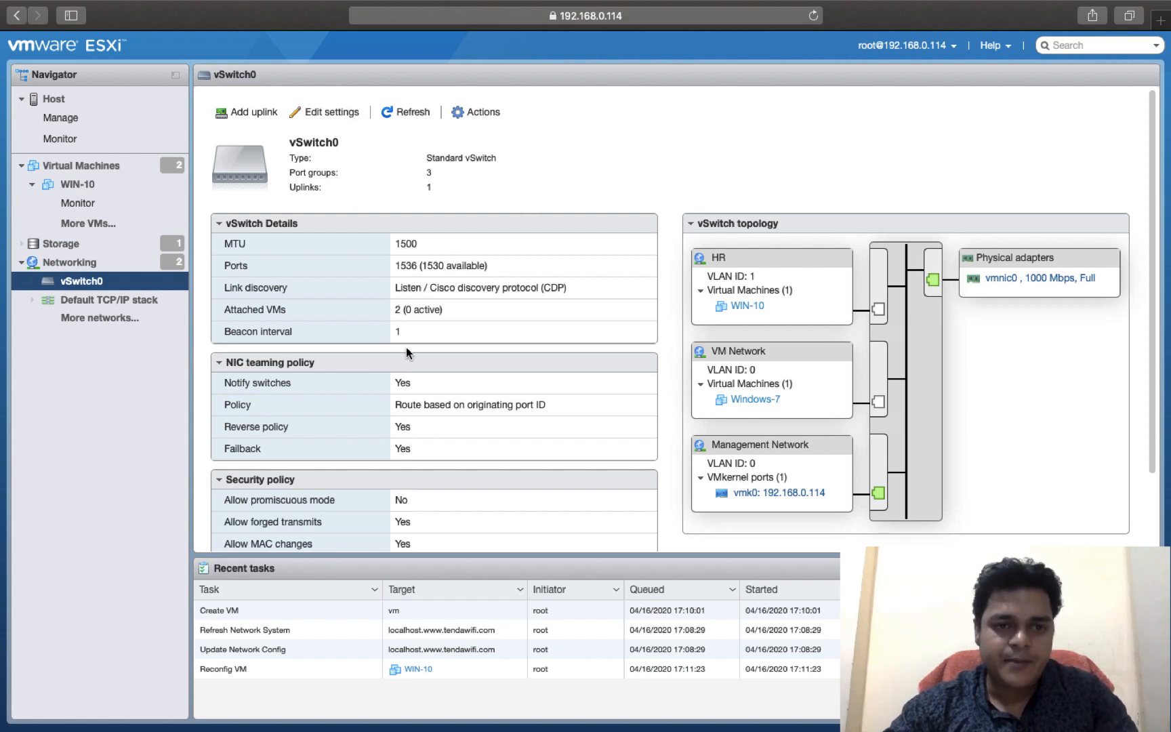
scroll(407, 352, "down", 3)
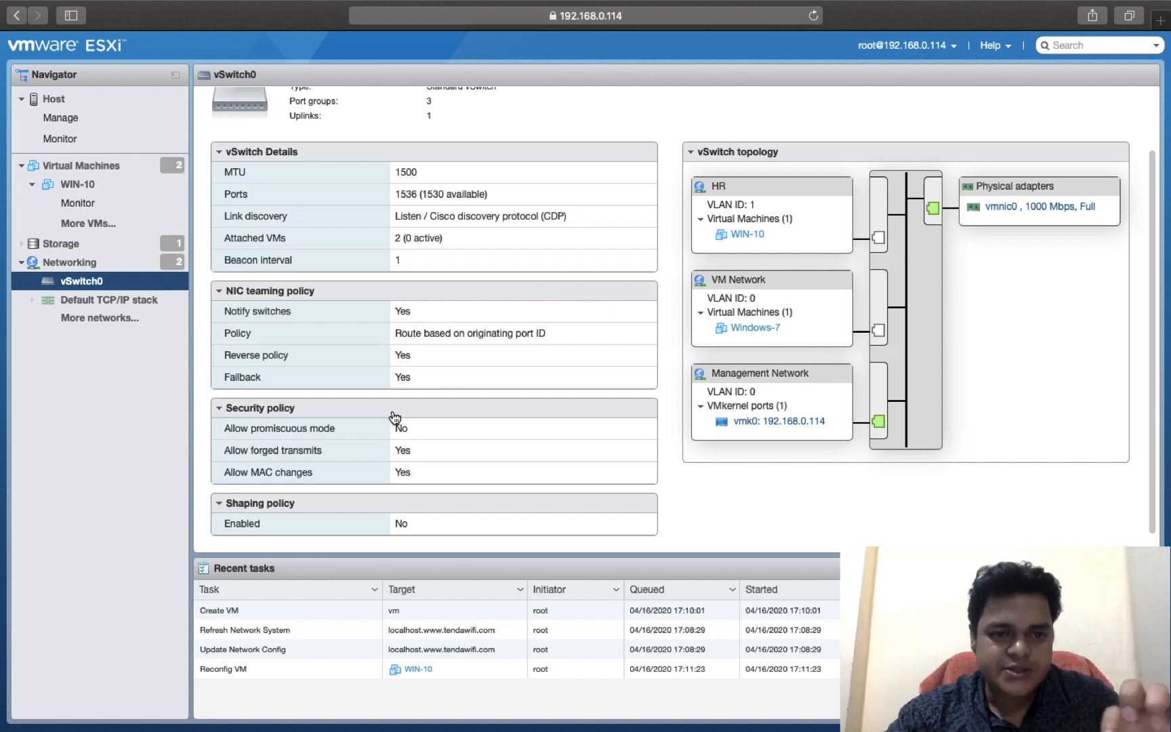
scroll(395, 417, "down", 1)
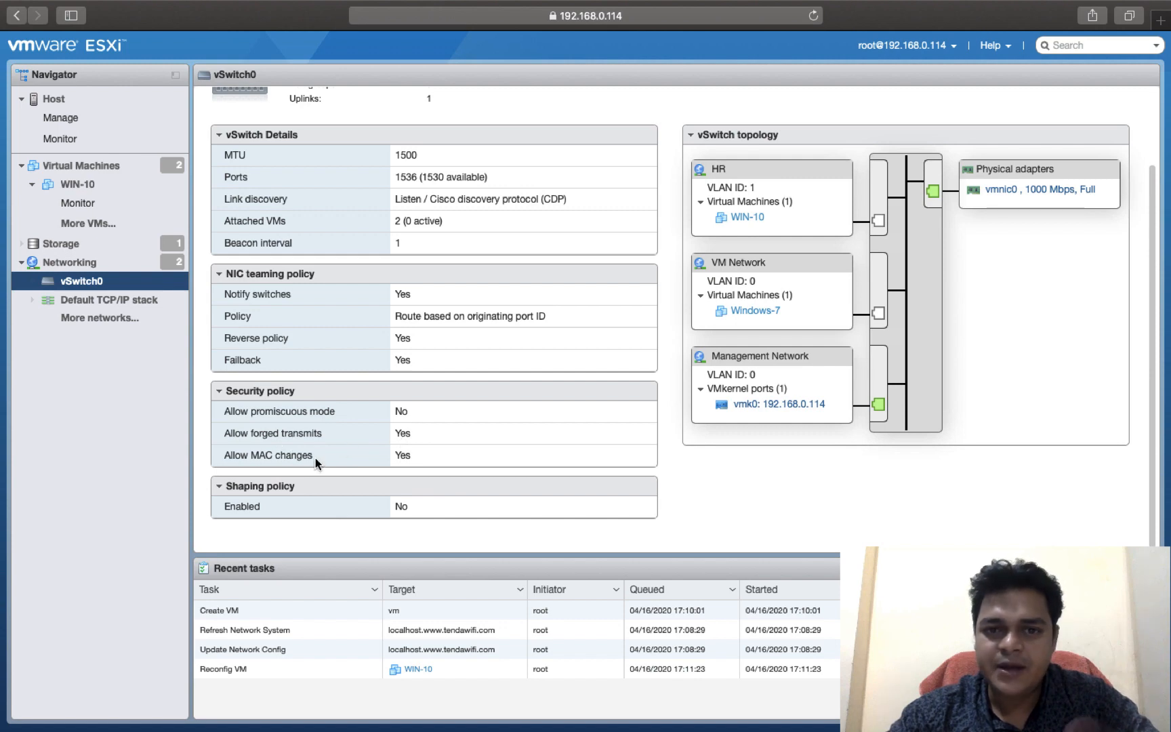
Step: Open vSwitch0's settings, examine the link discovery modes and the security options, and close them without saving
scroll(314, 457, "down", 1)
scroll(314, 457, "up", 1)
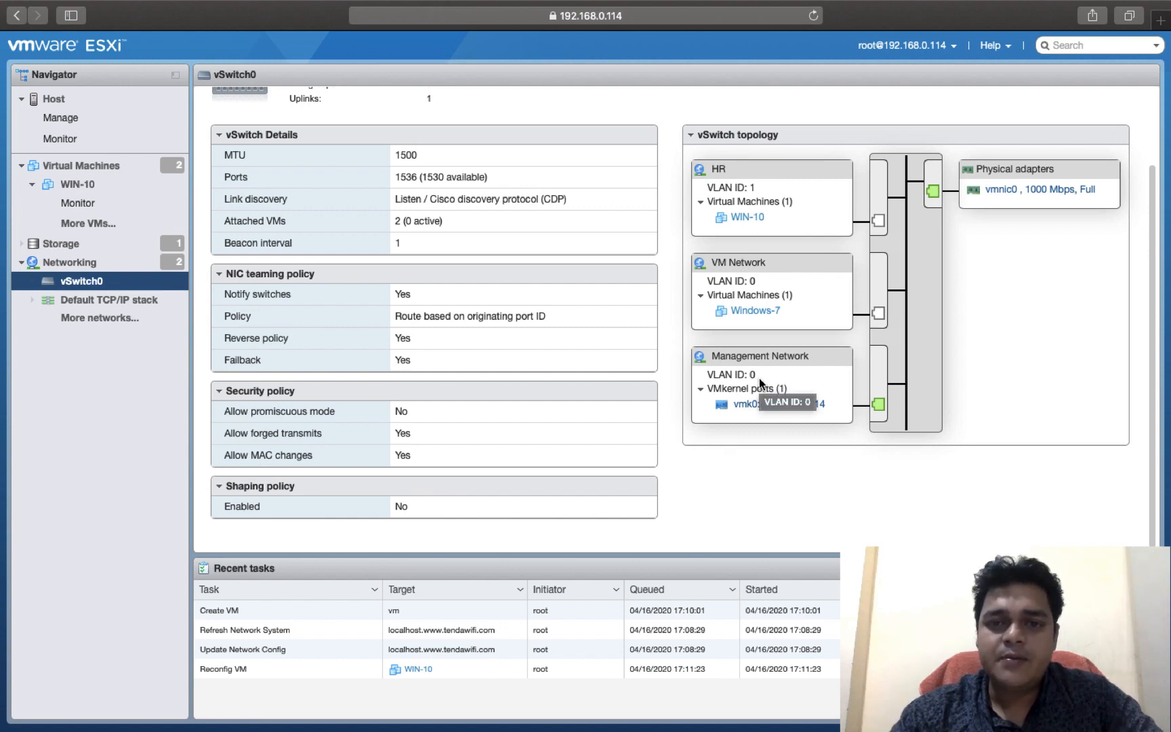
scroll(759, 381, "up", 3)
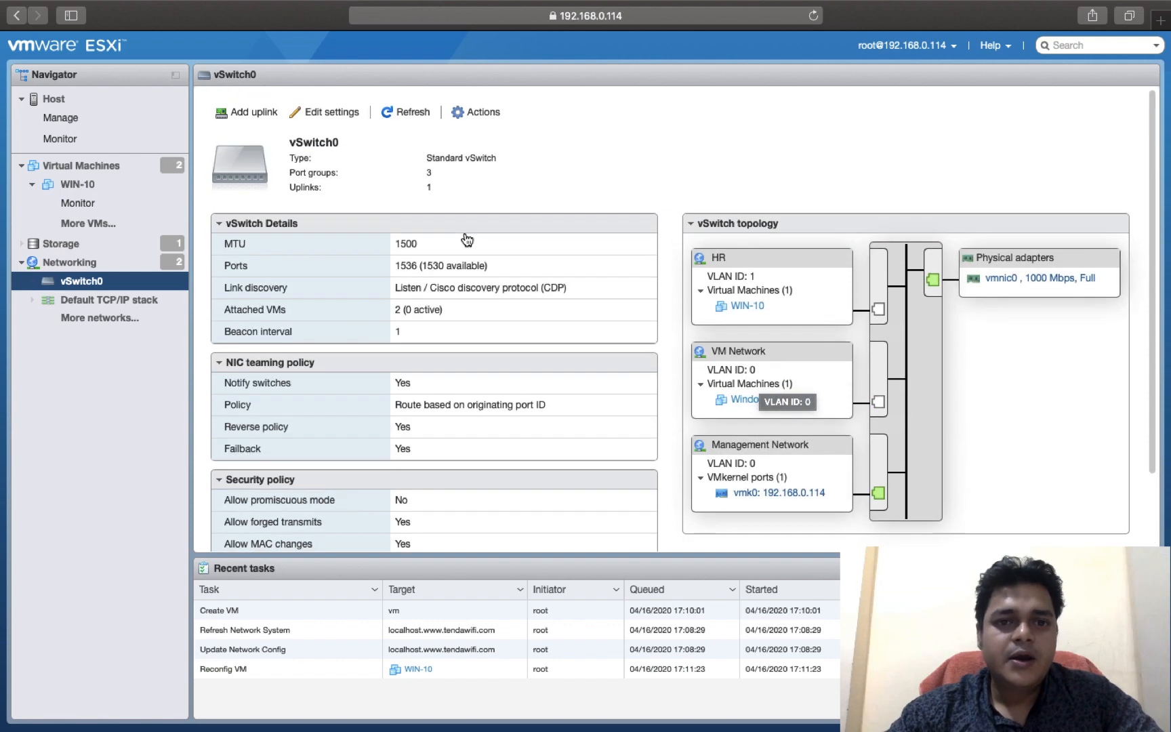
left_click(332, 113)
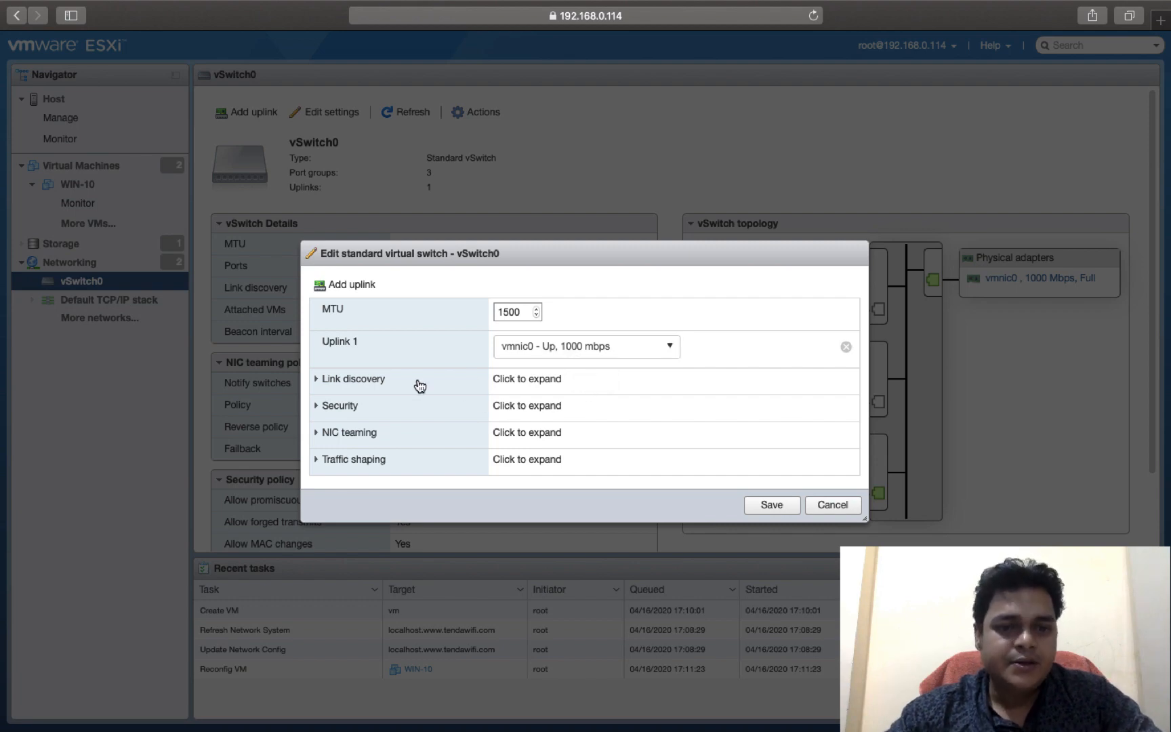
left_click_drag(468, 251, 756, 115)
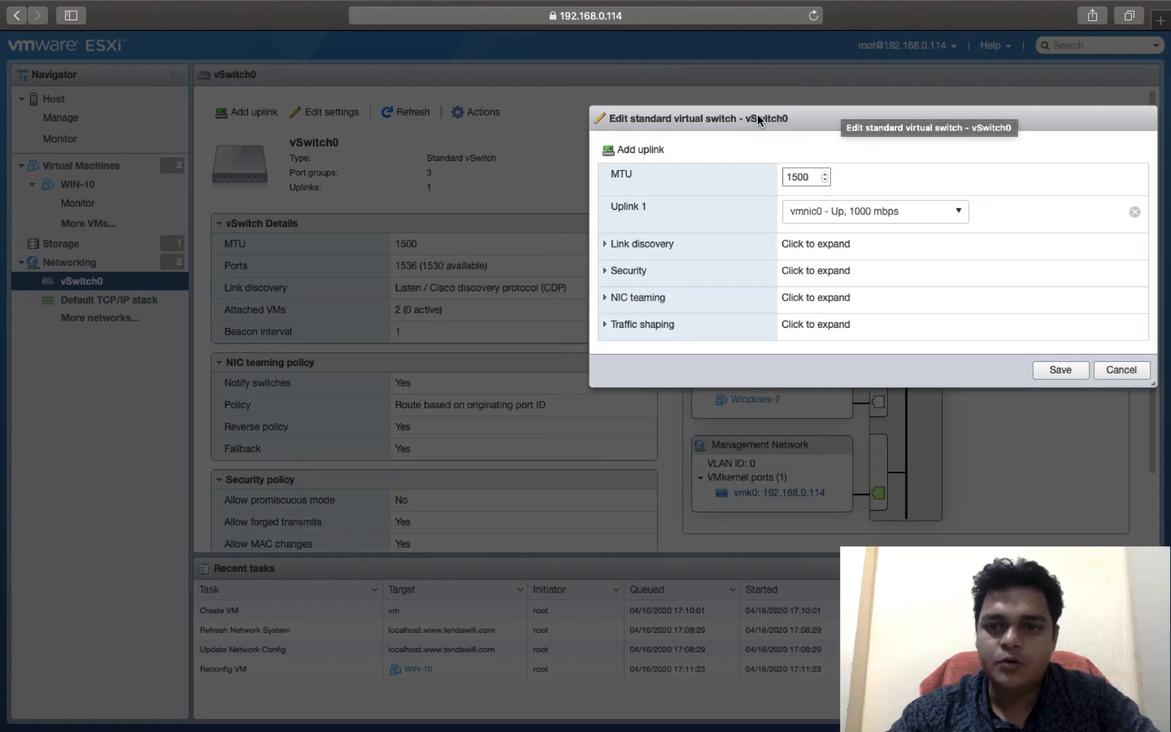
left_click(603, 245)
left_click(838, 233)
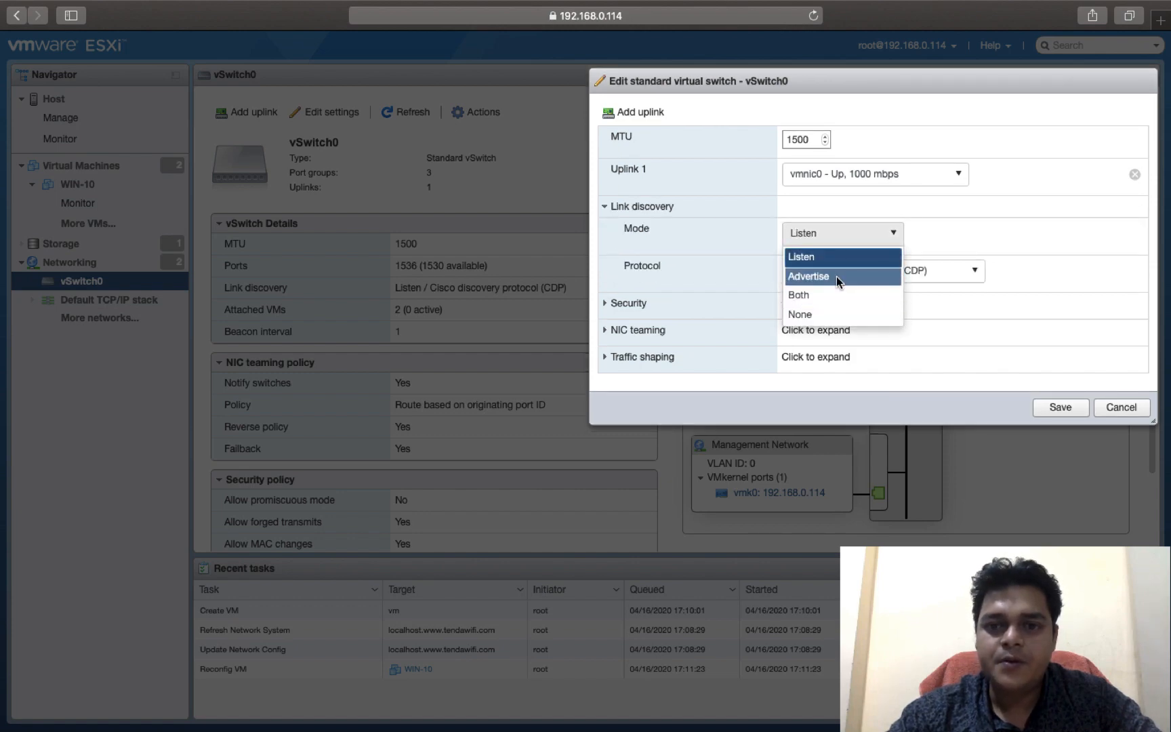
left_click(841, 313)
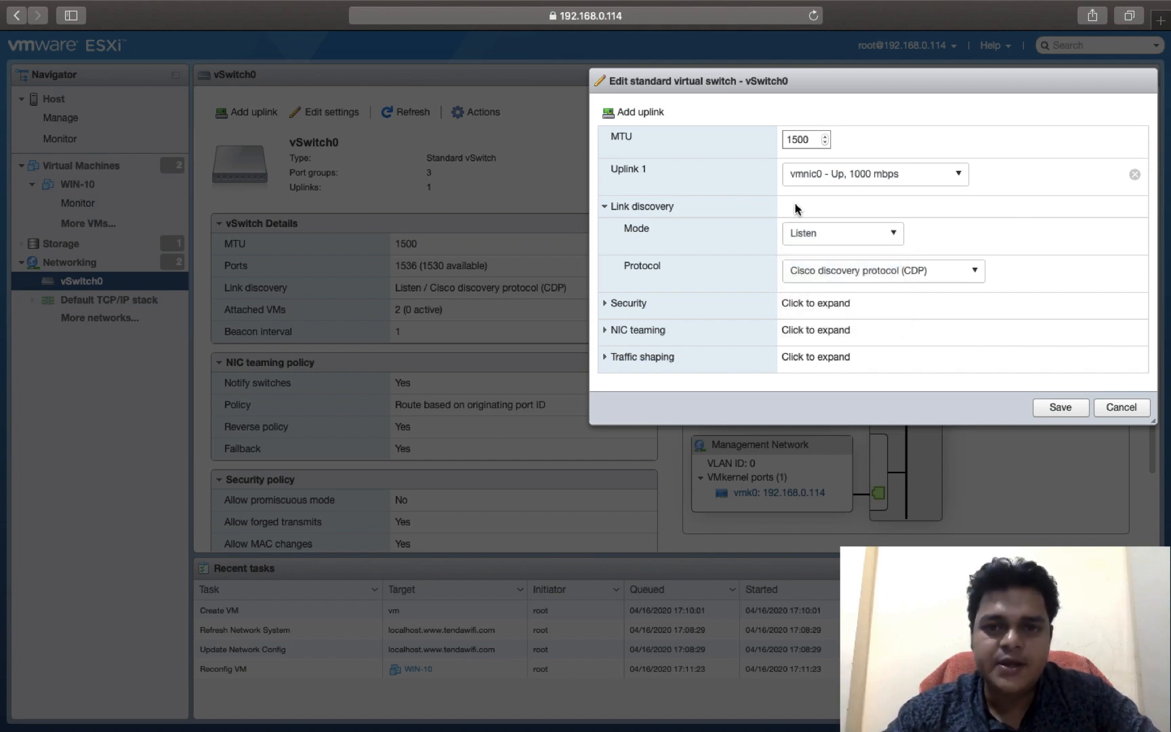
left_click(609, 206)
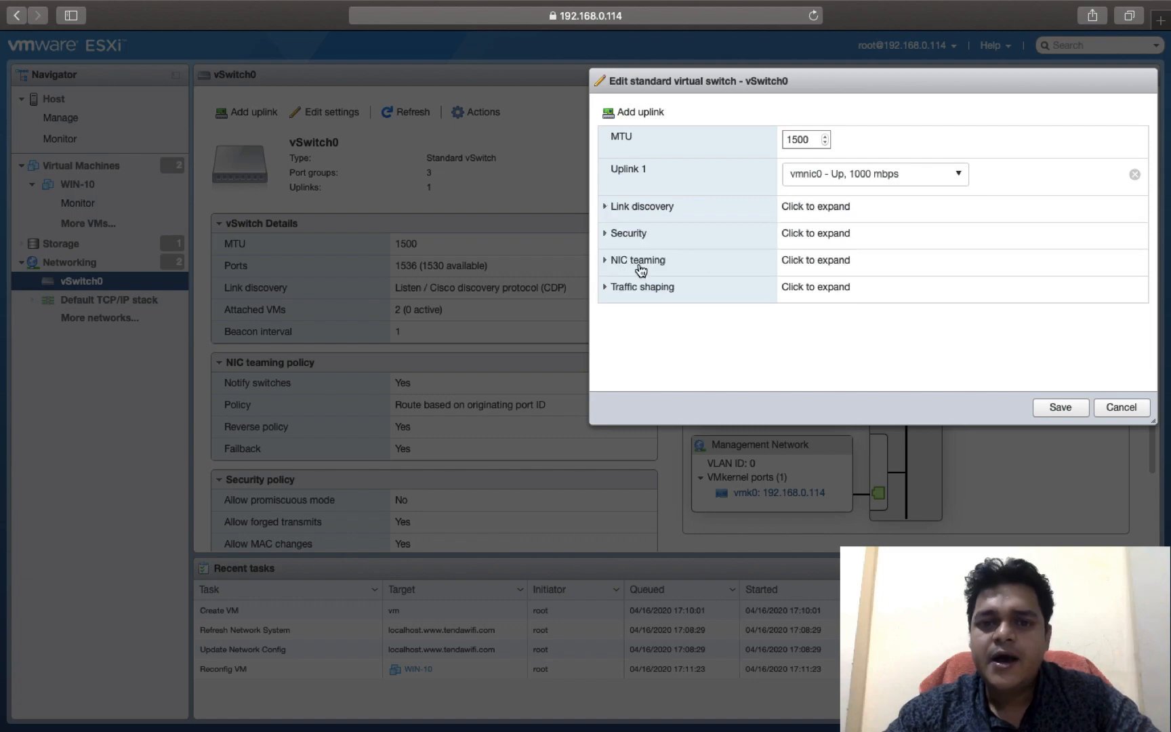
left_click(620, 234)
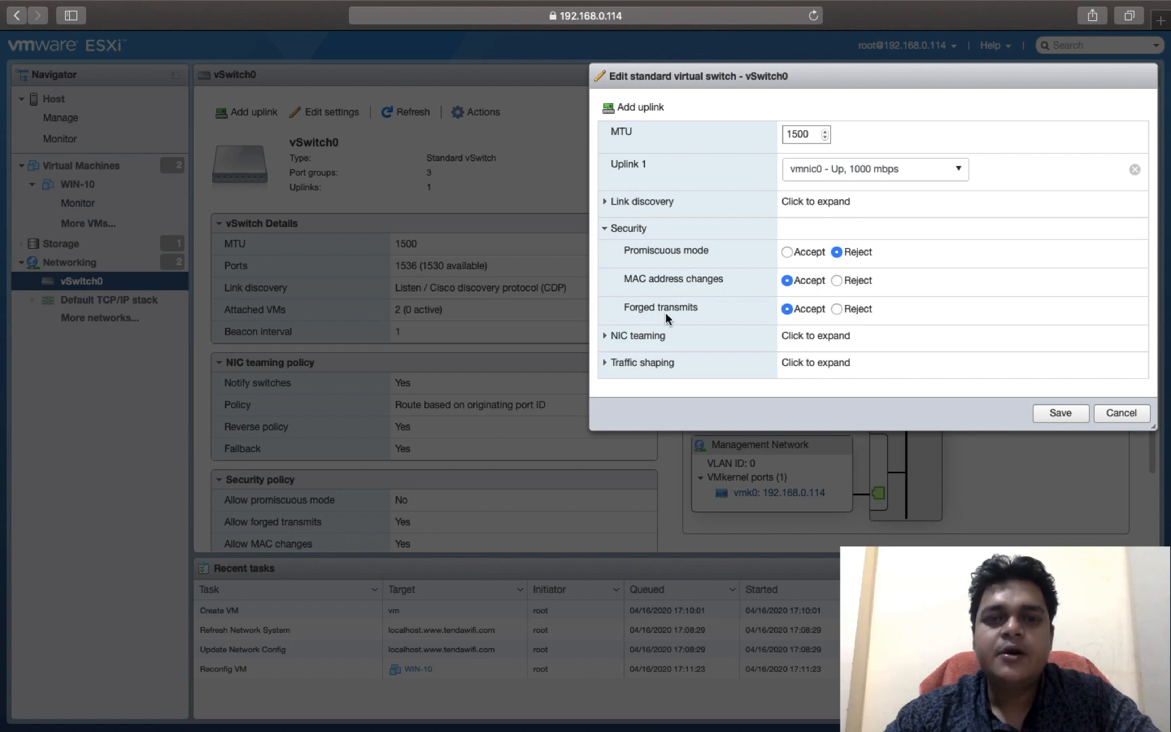
left_click(1122, 412)
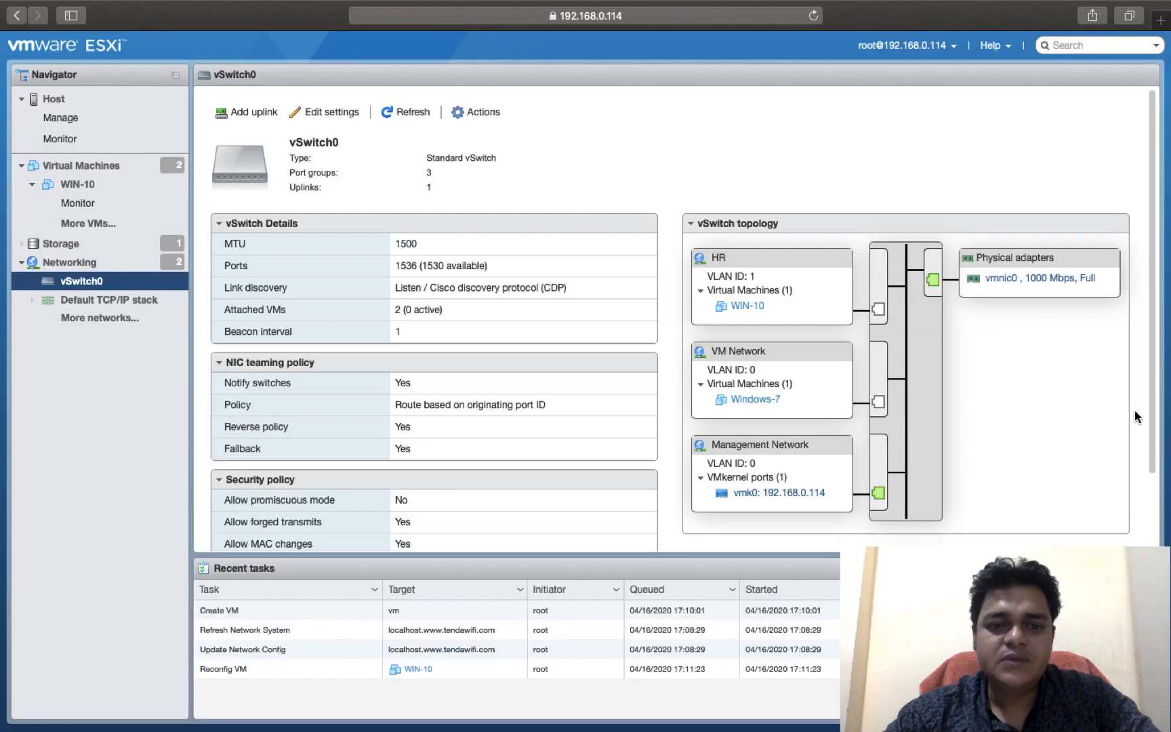
Step: Add vmnic1 as Uplink 2 on vSwitch0 and save the switch configuration
scroll(537, 375, "down", 3)
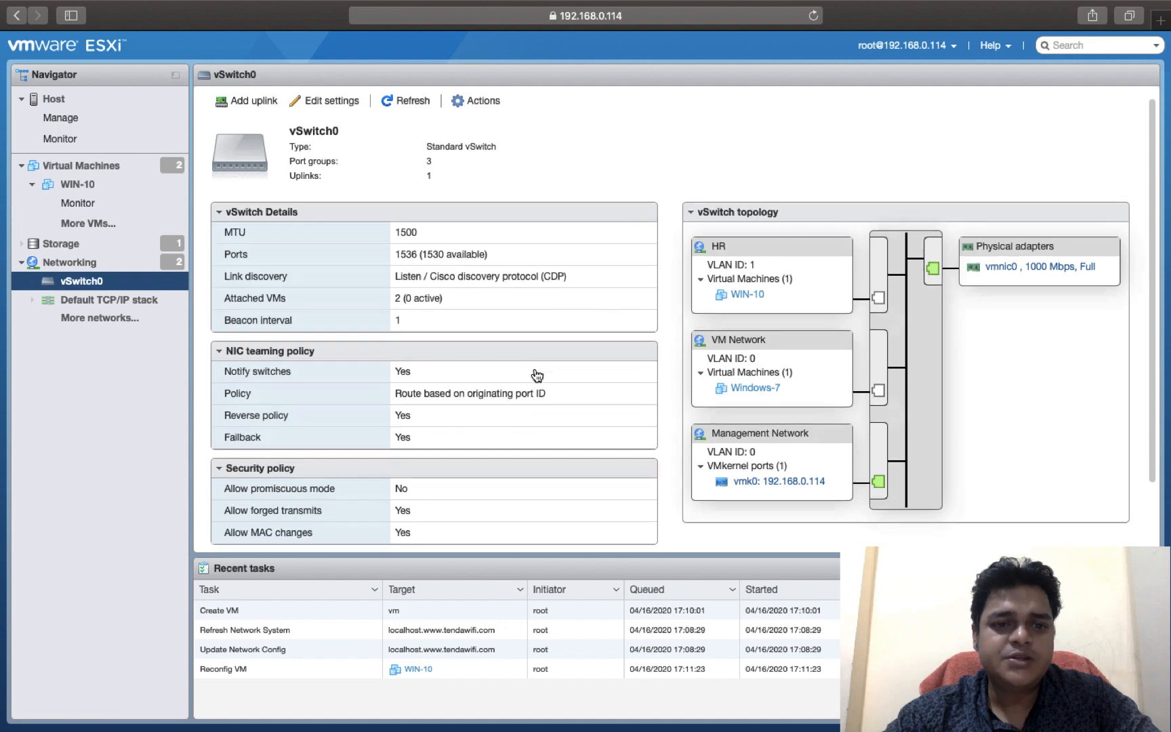
scroll(537, 375, "up", 3)
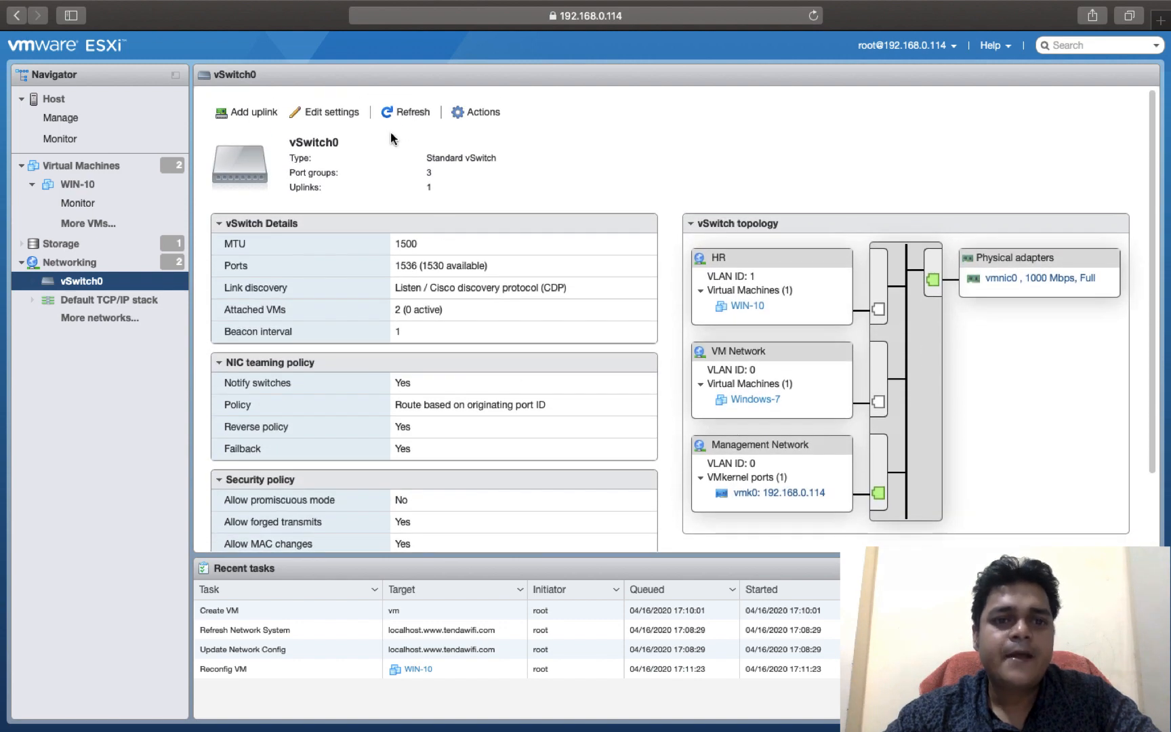
left_click(244, 118)
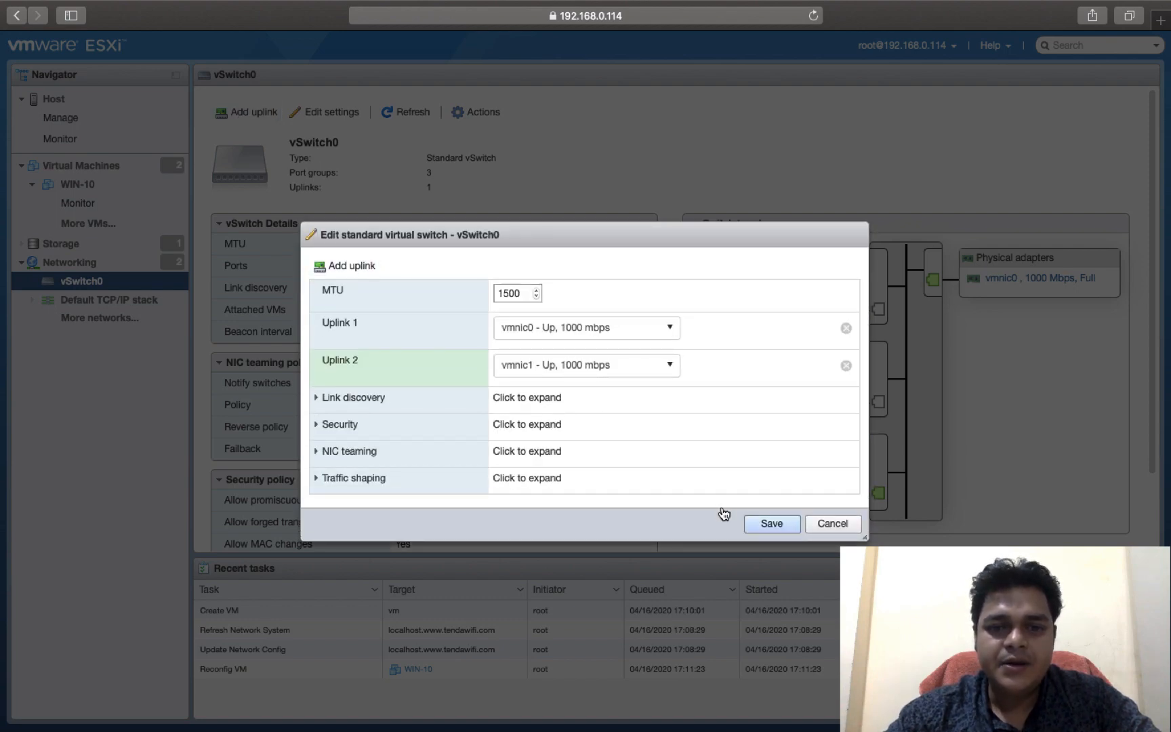
left_click(780, 526)
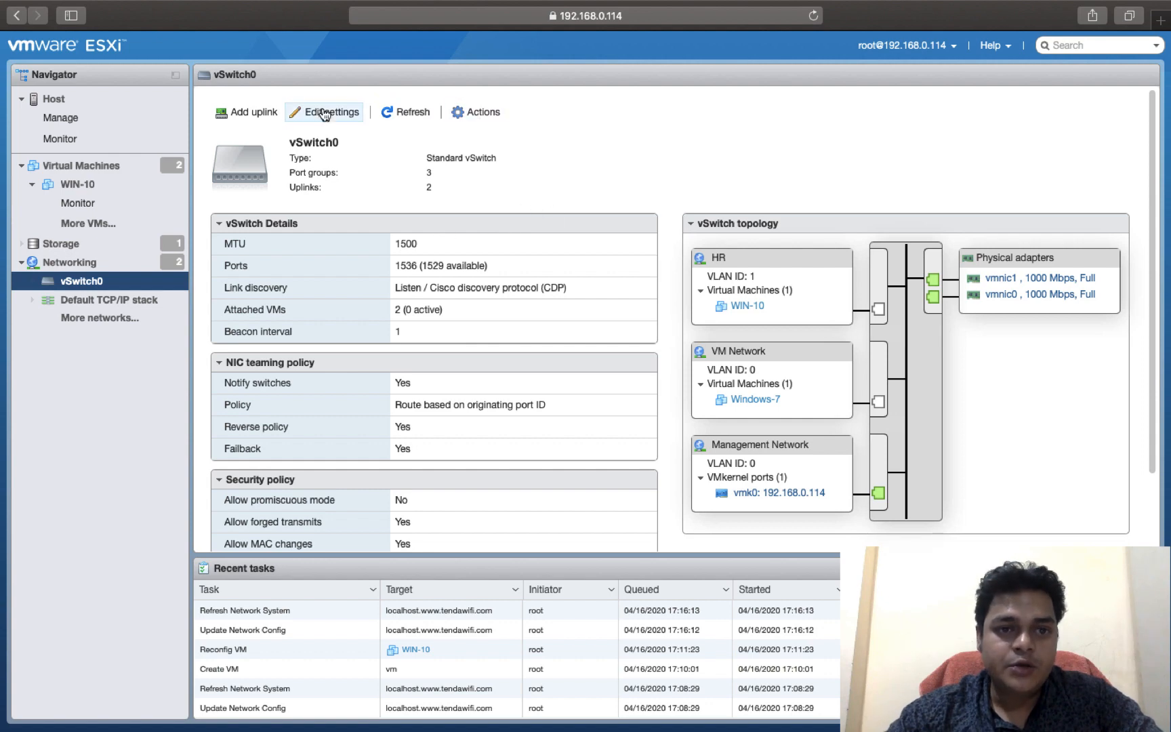
Step: Look over the host's physical NICs and VMkernel NICs in its networking section
left_click(66, 262)
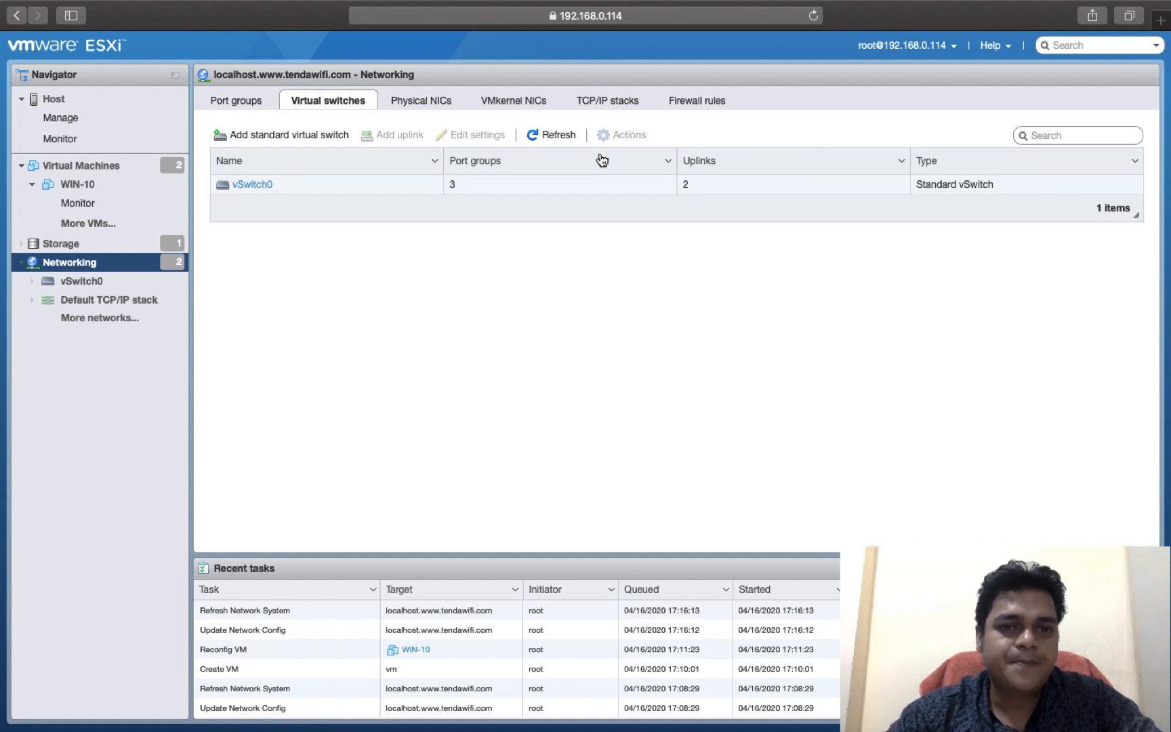
left_click(423, 103)
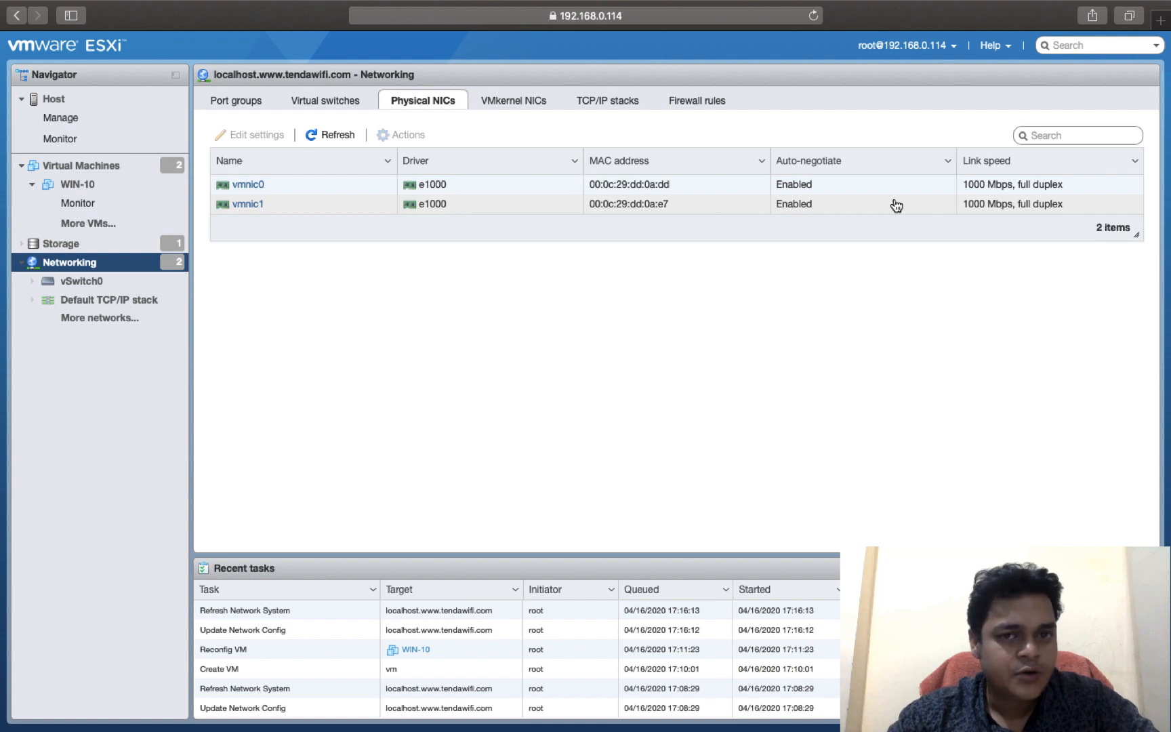
left_click(533, 99)
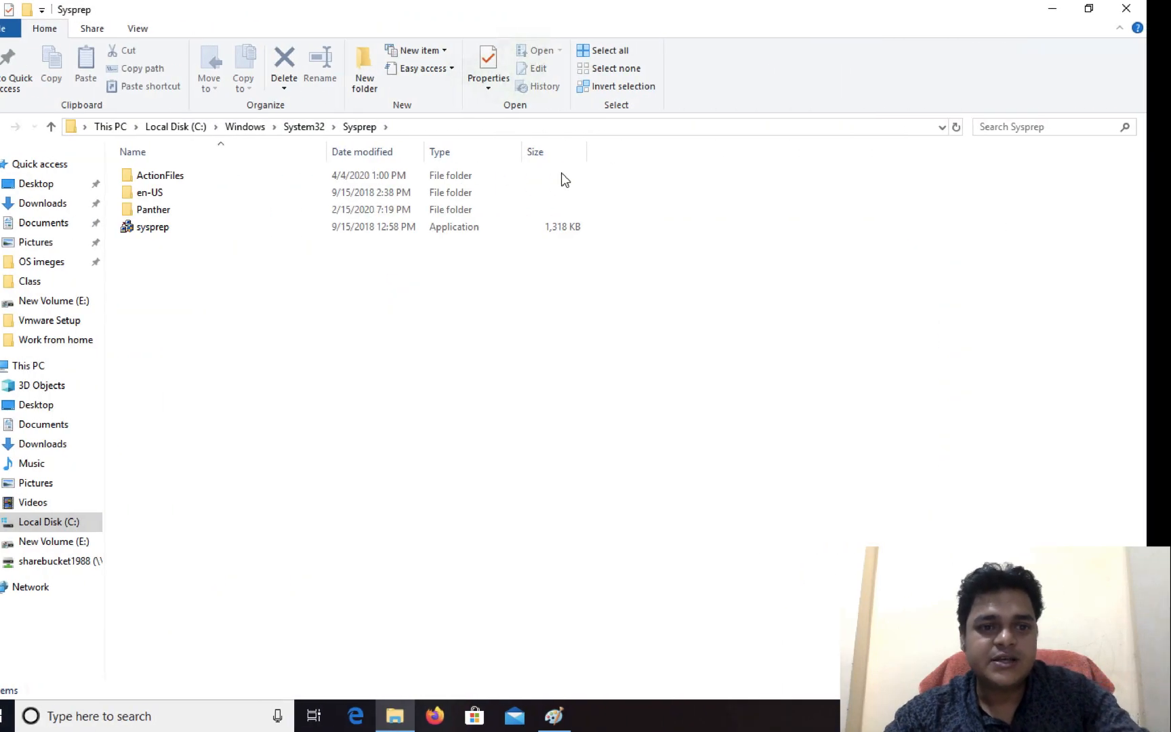
Step: Switch to the remote Windows desktop, close the Sysprep folder window, and launch mspaint for a blank canvas
left_click(1126, 9)
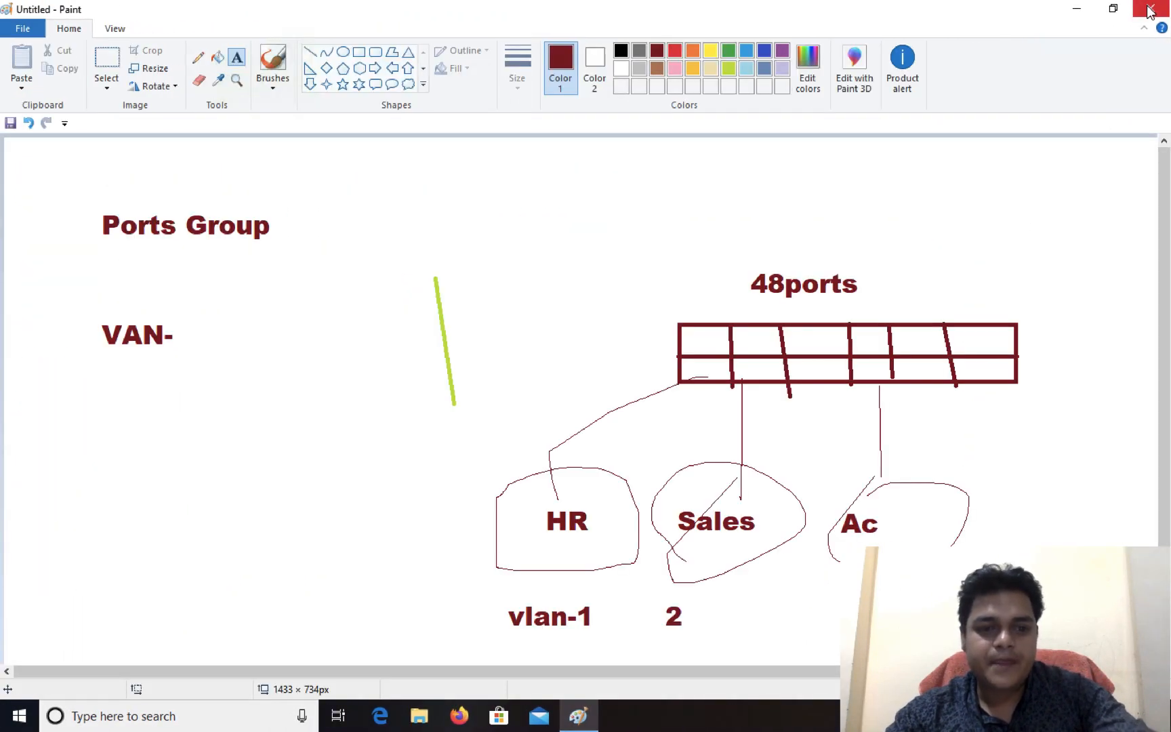
key("super+r")
type("ms")
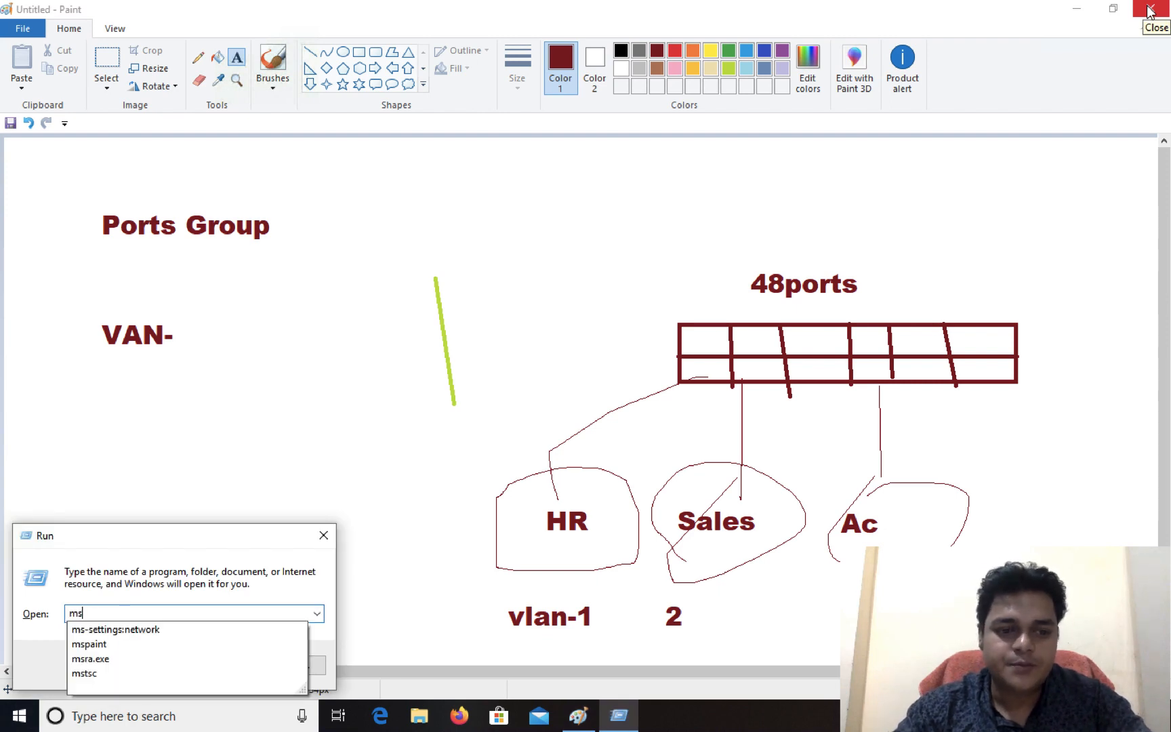
key("Down")
key("Down")
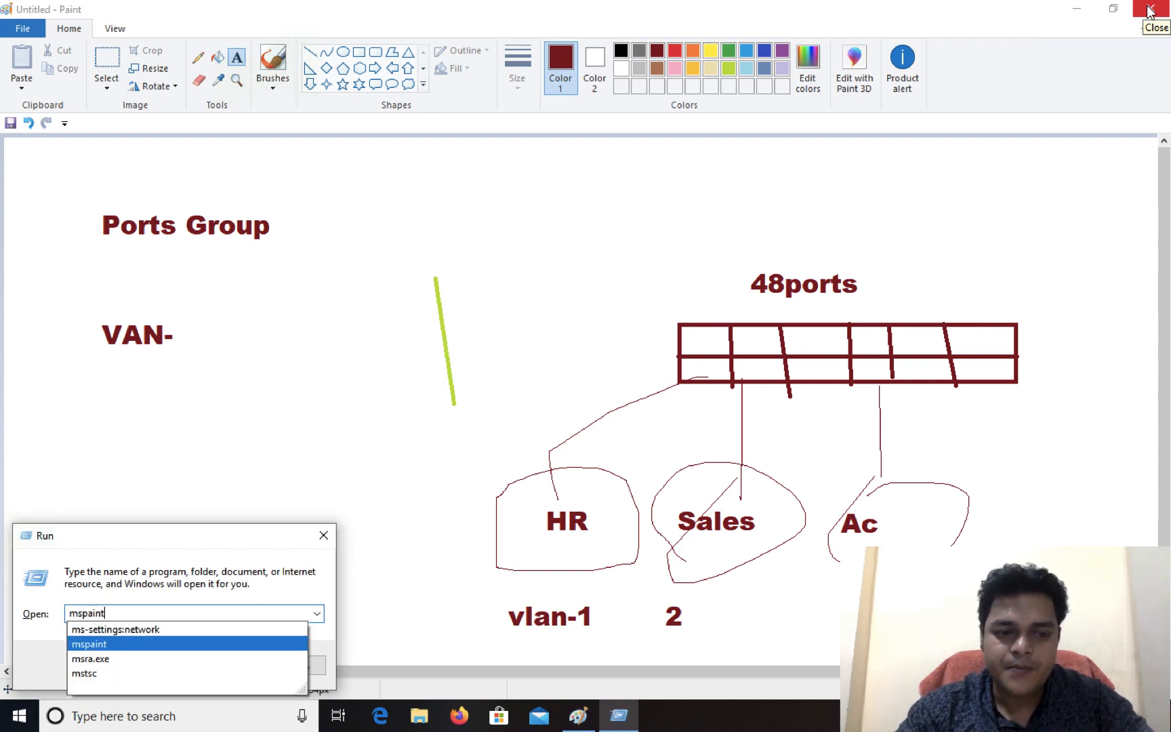
key("Return")
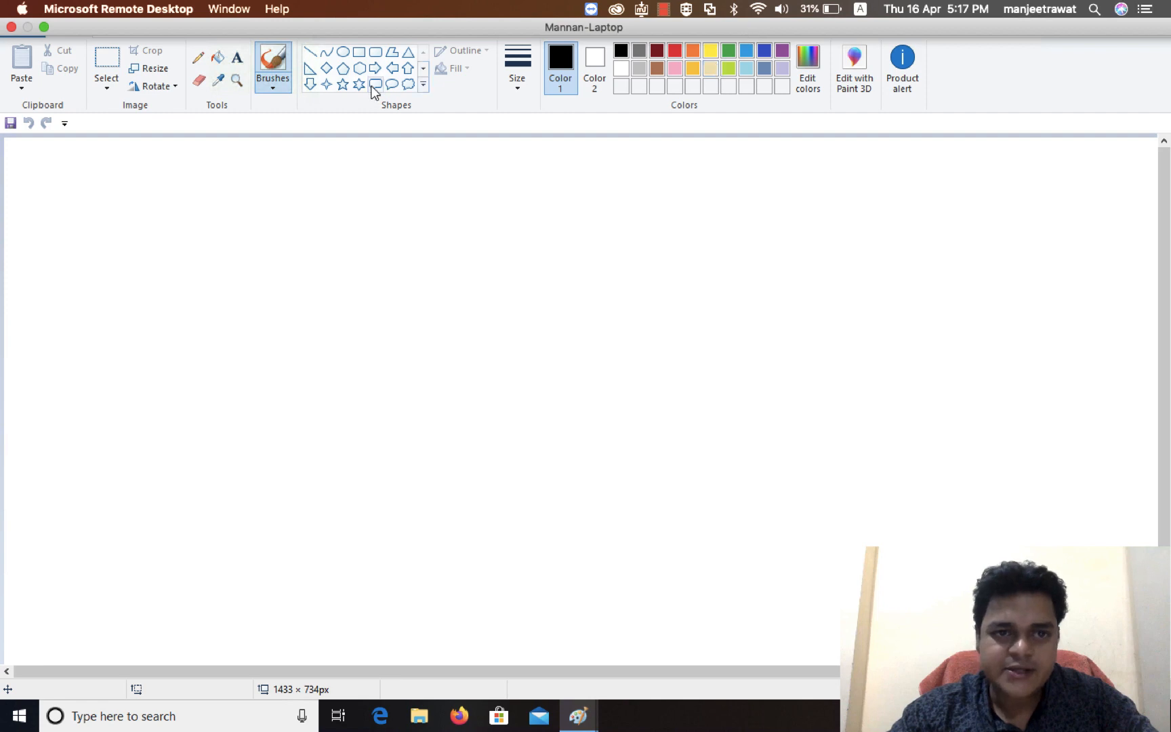
Step: Draw a tall black rectangle with two small ones crossing its right edge: red about 119 × 39 px above, green about 130 × 40 px below
mouse_move(297, 272)
left_mouse_down()
mouse_move(356, 460)
mouse_move(398, 503)
left_mouse_up()
left_click(406, 326)
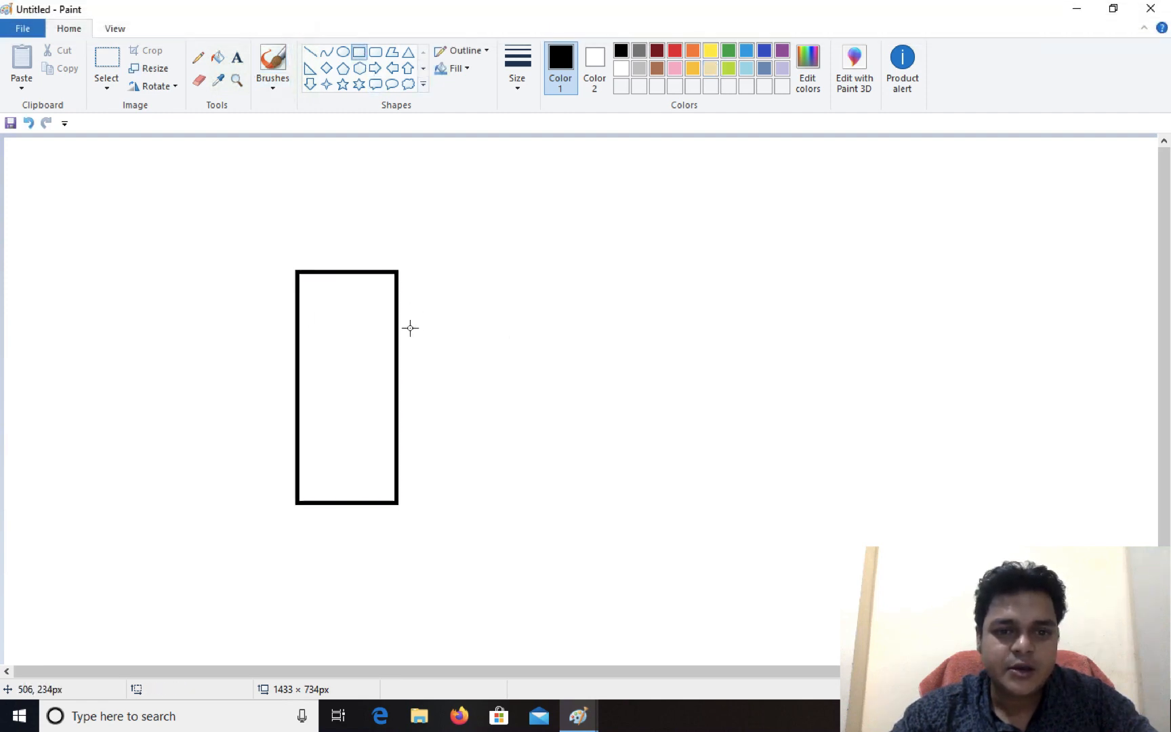
left_click_drag(384, 327, 483, 359)
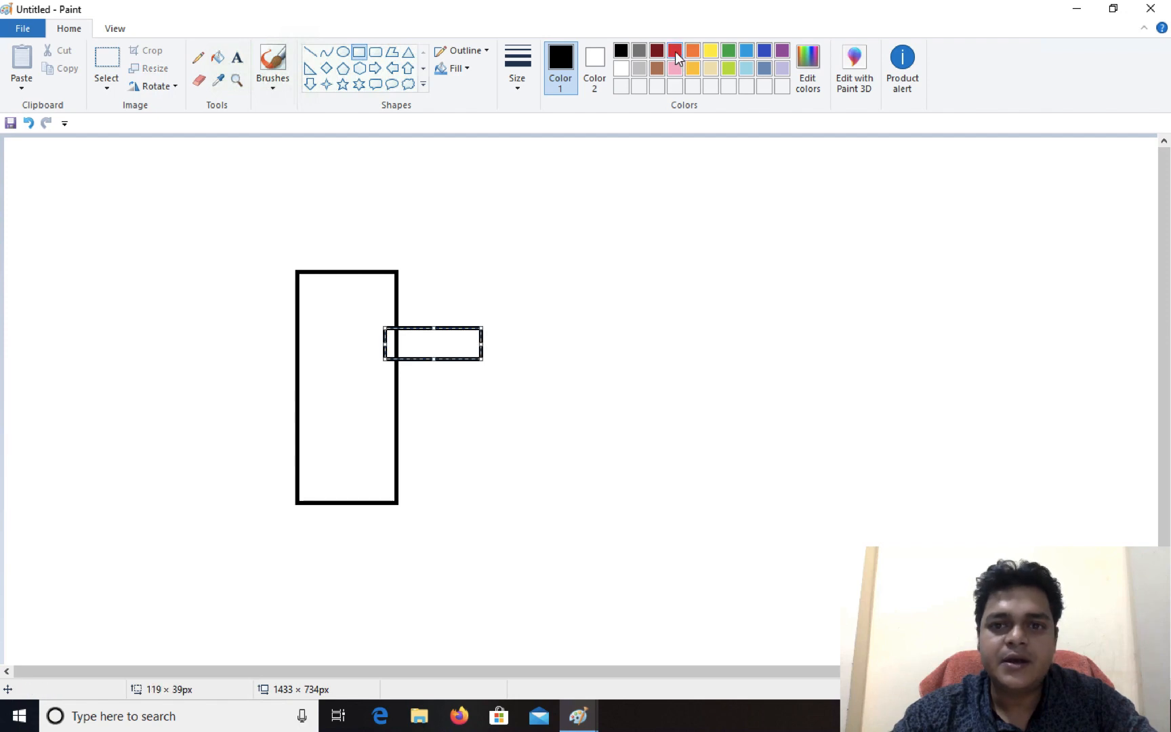
left_click(675, 52)
left_click_drag(381, 414, 487, 446)
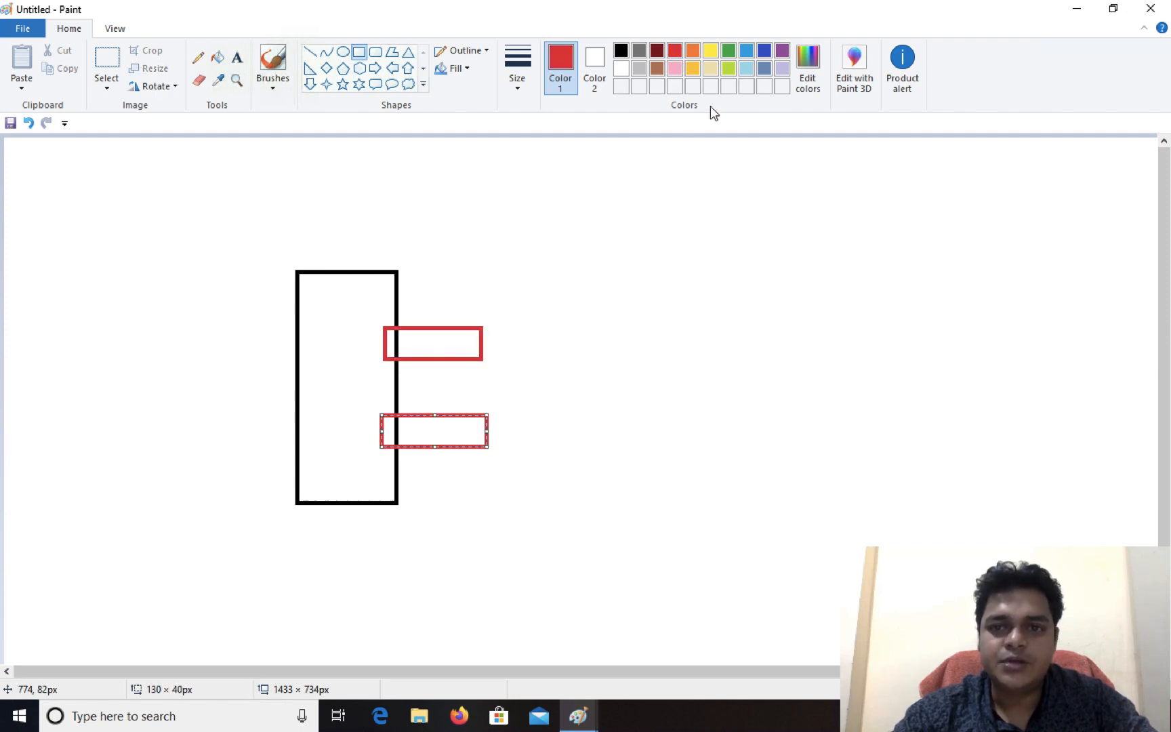
left_click(729, 52)
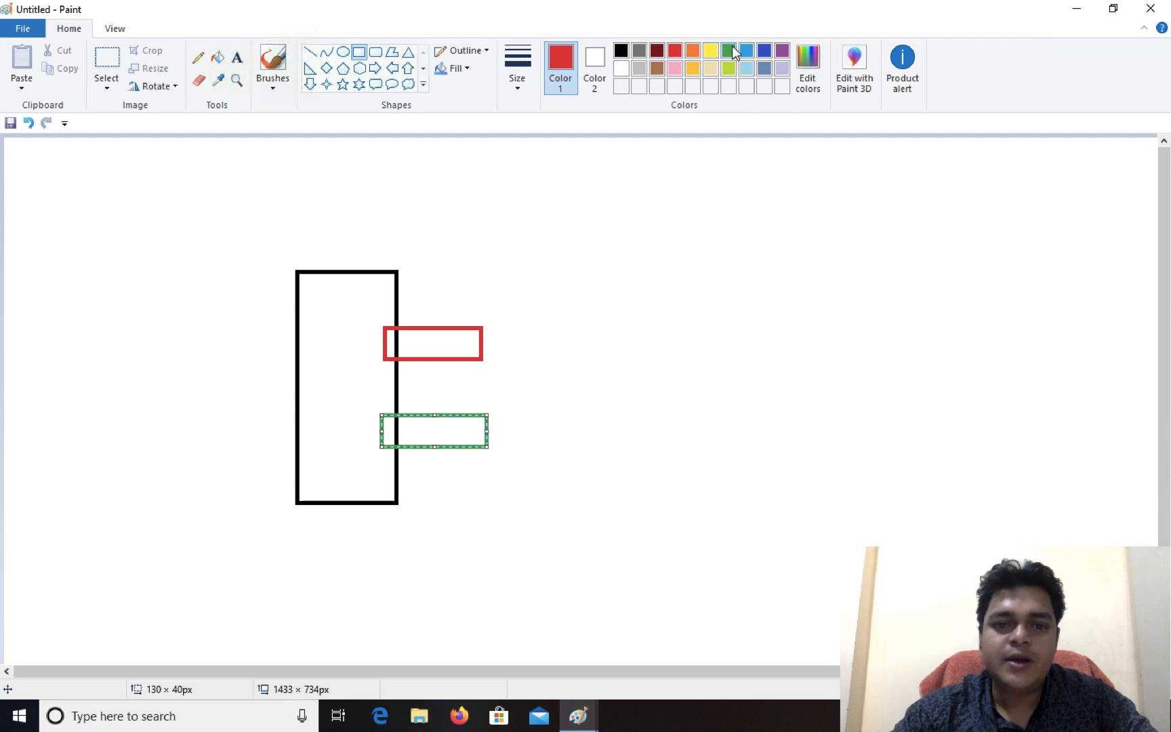
Step: Add the green text label "vm-net" beside the small red rectangle
left_click(237, 57)
left_click_drag(490, 331, 614, 337)
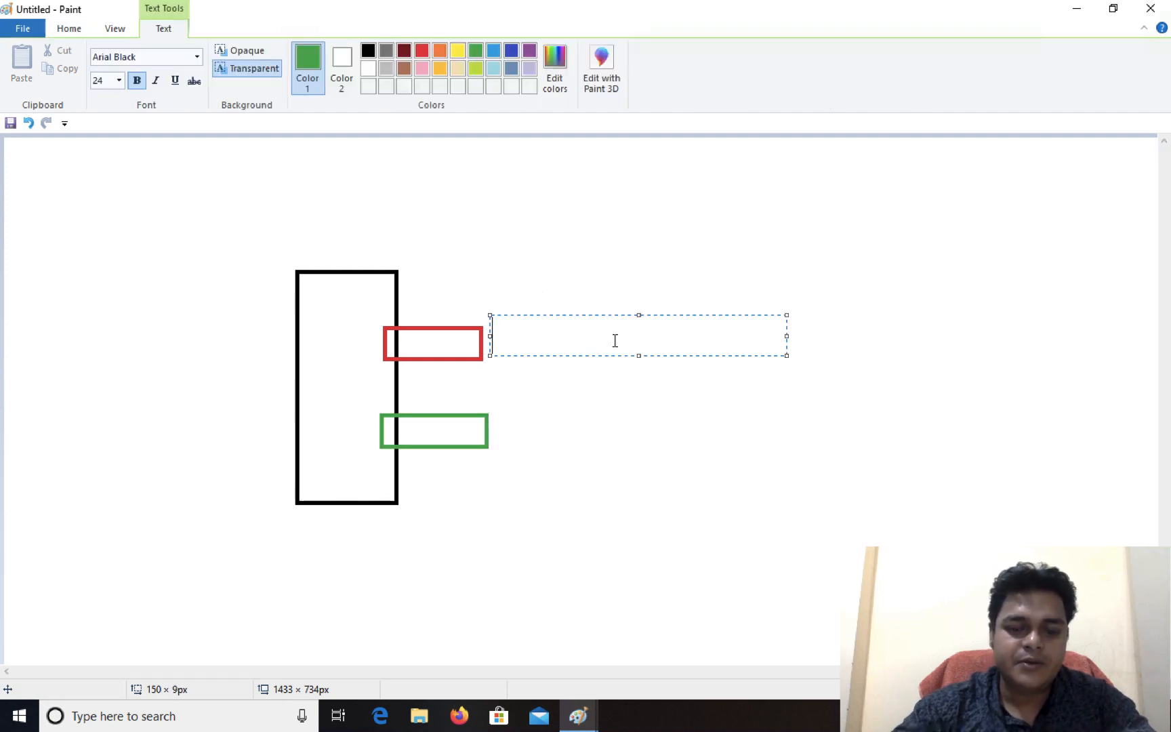
type("vm-net")
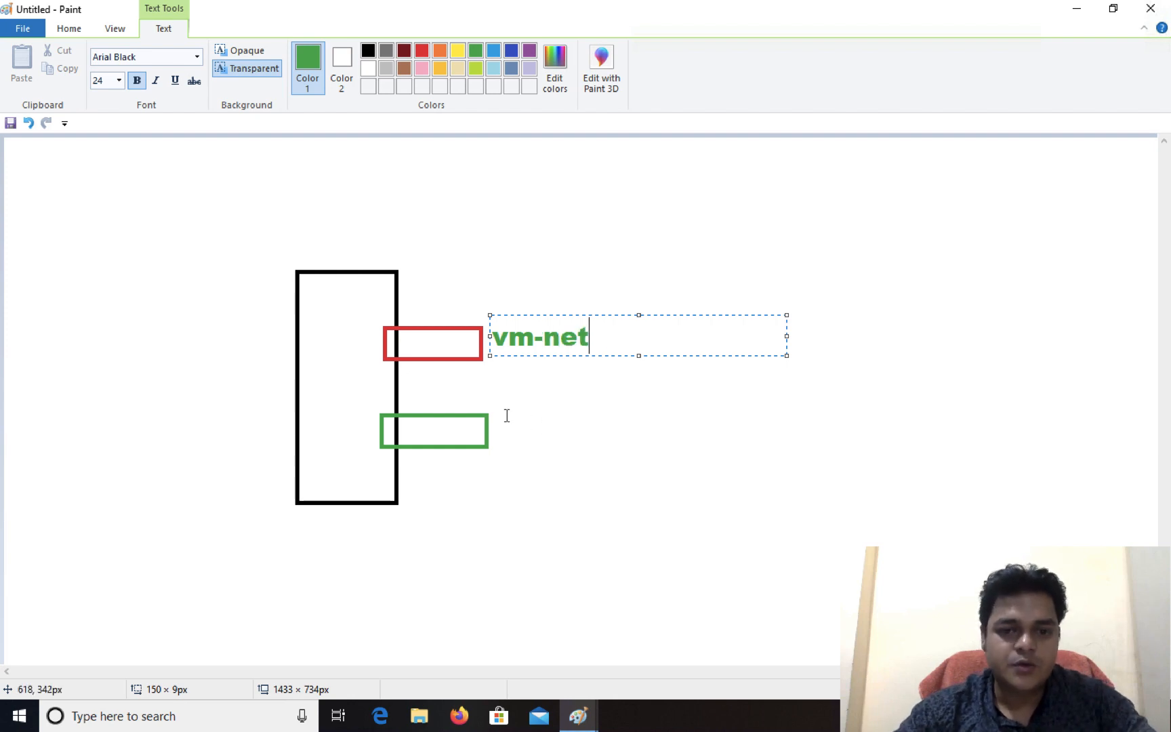
Step: Add the label "mgmt net / vmkernal" beside the small green rectangle and color its text red
left_click_drag(505, 405, 578, 435)
type("mg")
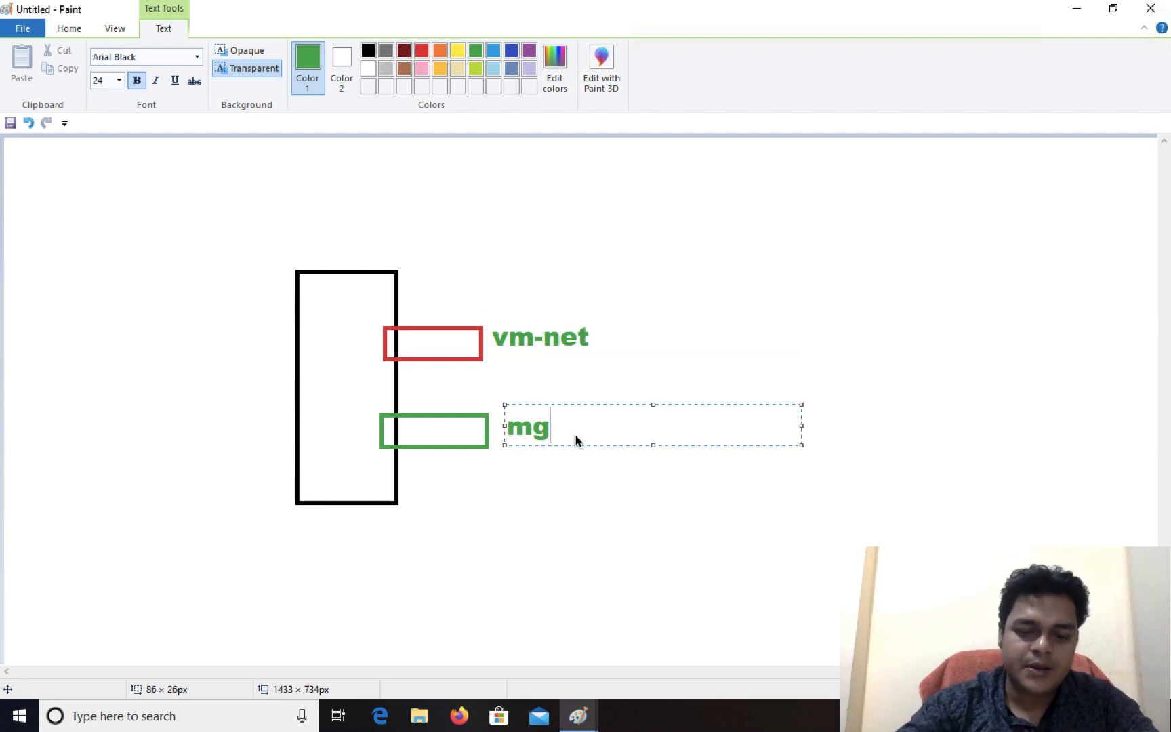
type("mt net /")
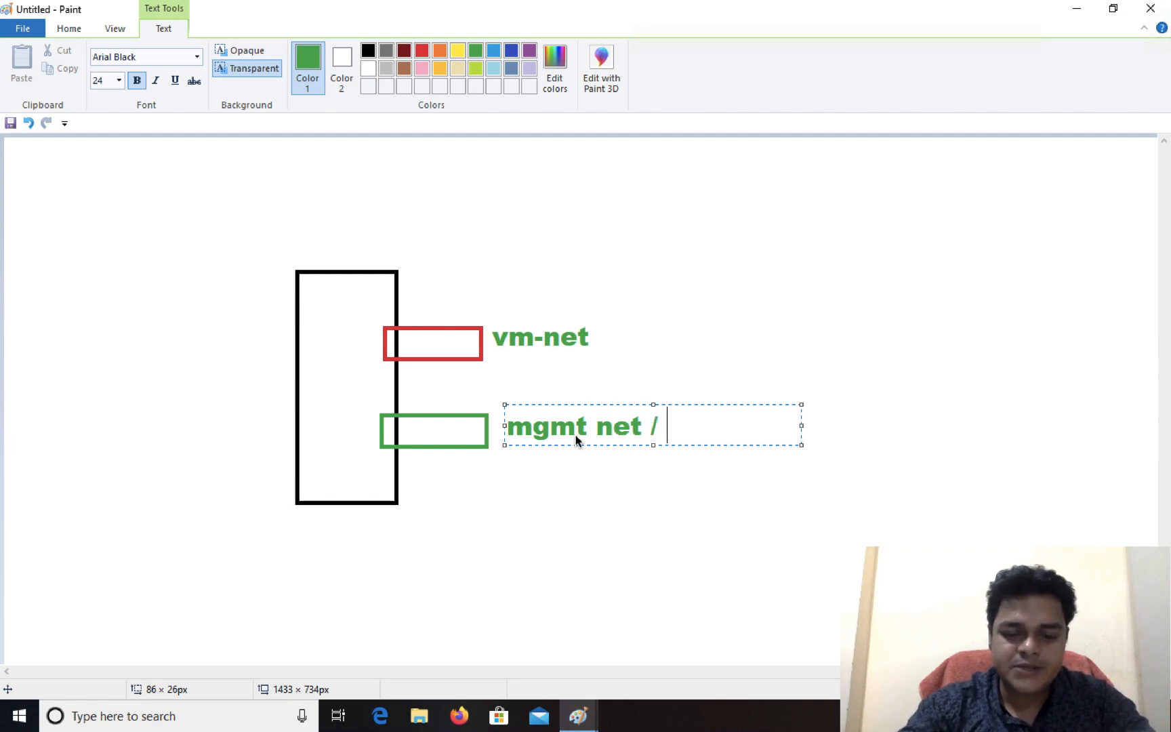
type("vmk")
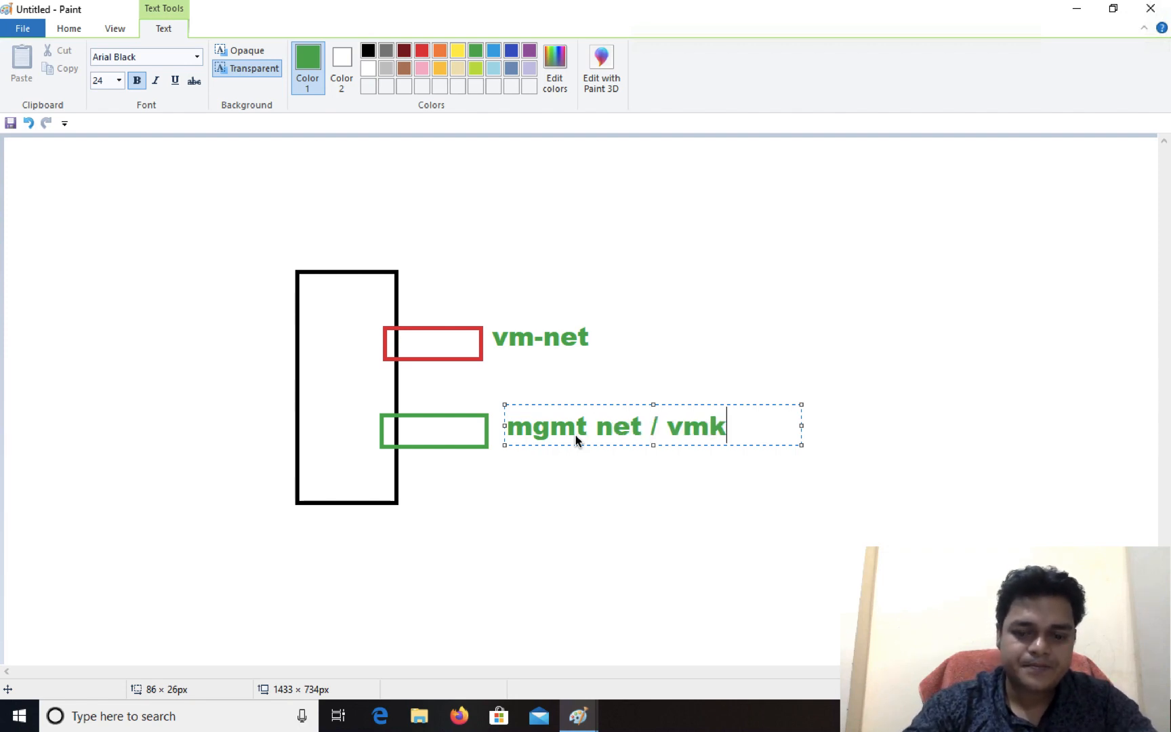
type("ernal")
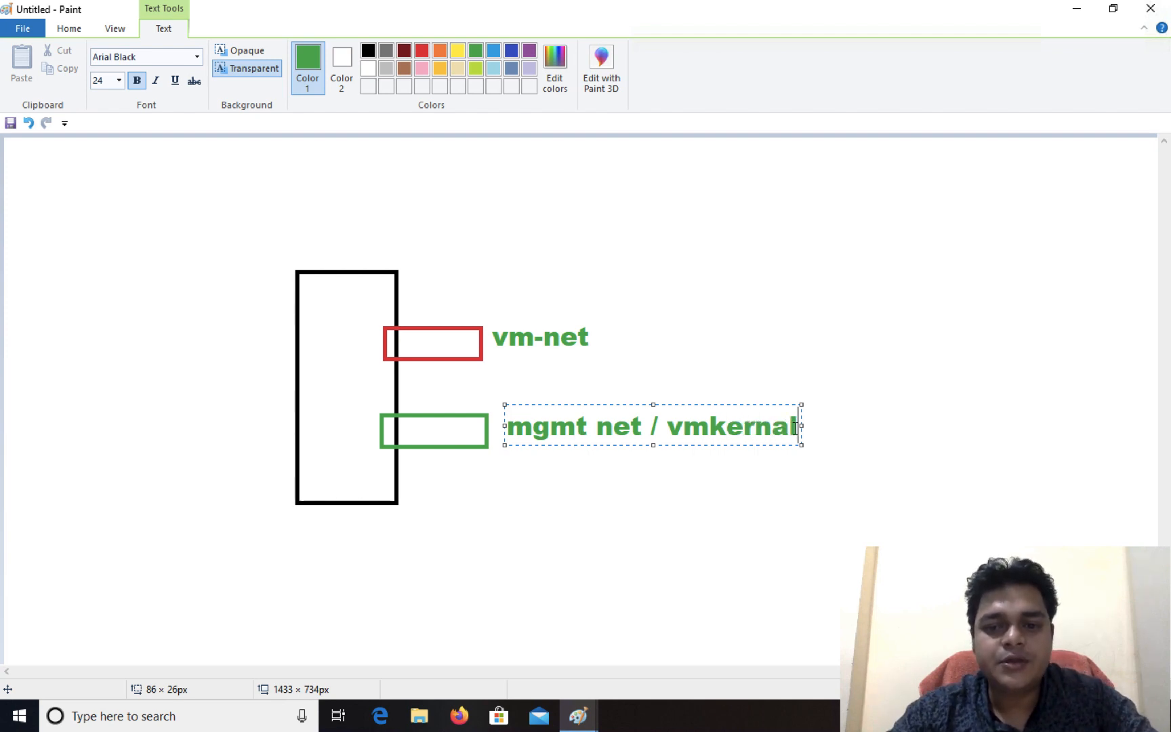
left_click_drag(796, 427, 434, 444)
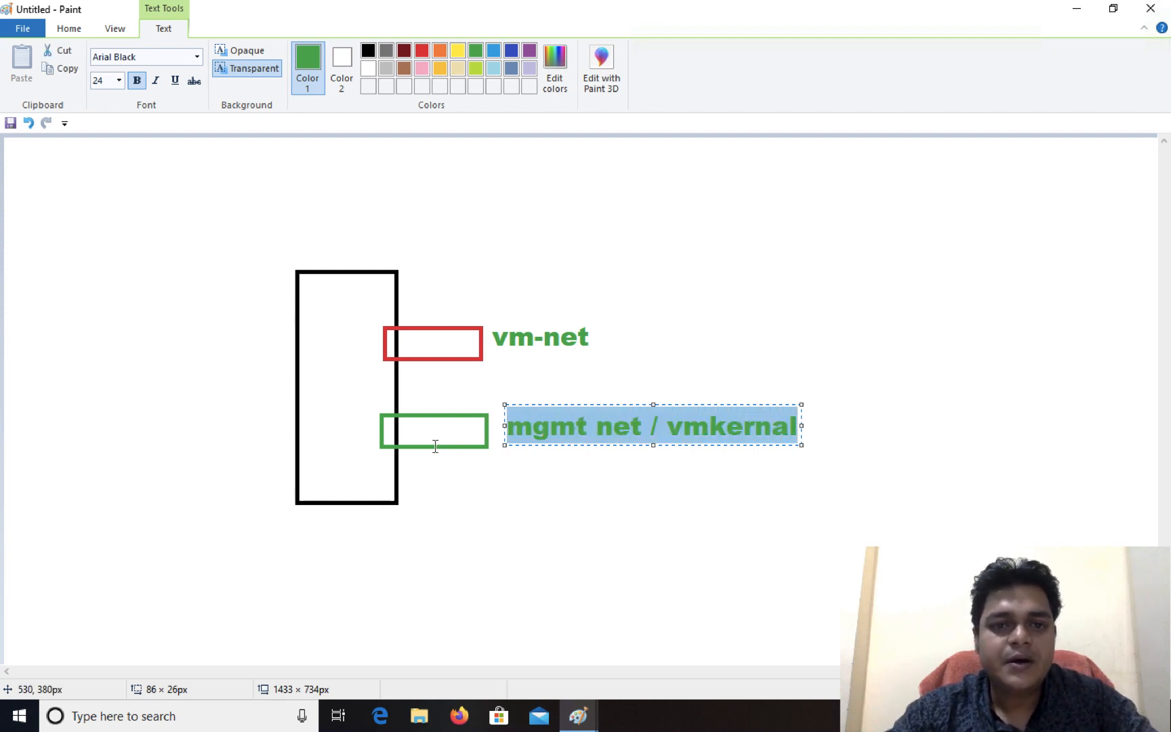
left_click(422, 50)
left_click(798, 235)
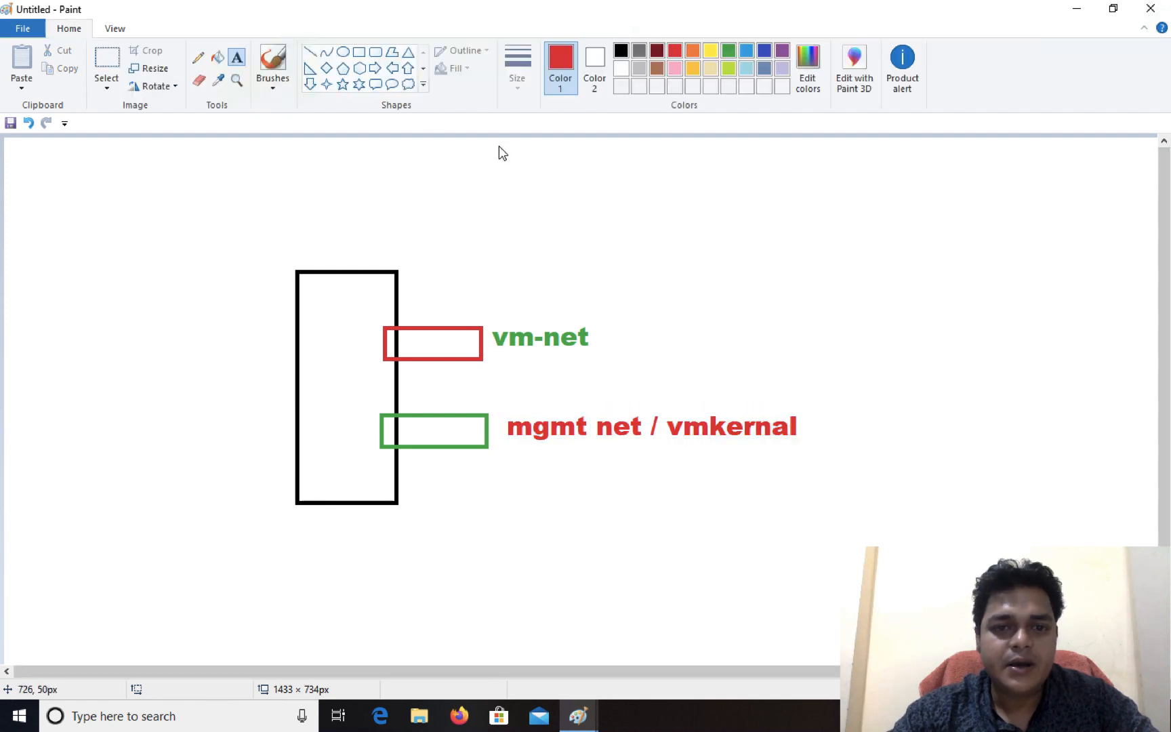
Step: Draw a row of four small red rectangles, about 72 to 85 px wide, across the canvas's upper right, and select the Pencil tool
left_click(358, 52)
left_click_drag(610, 175, 681, 209)
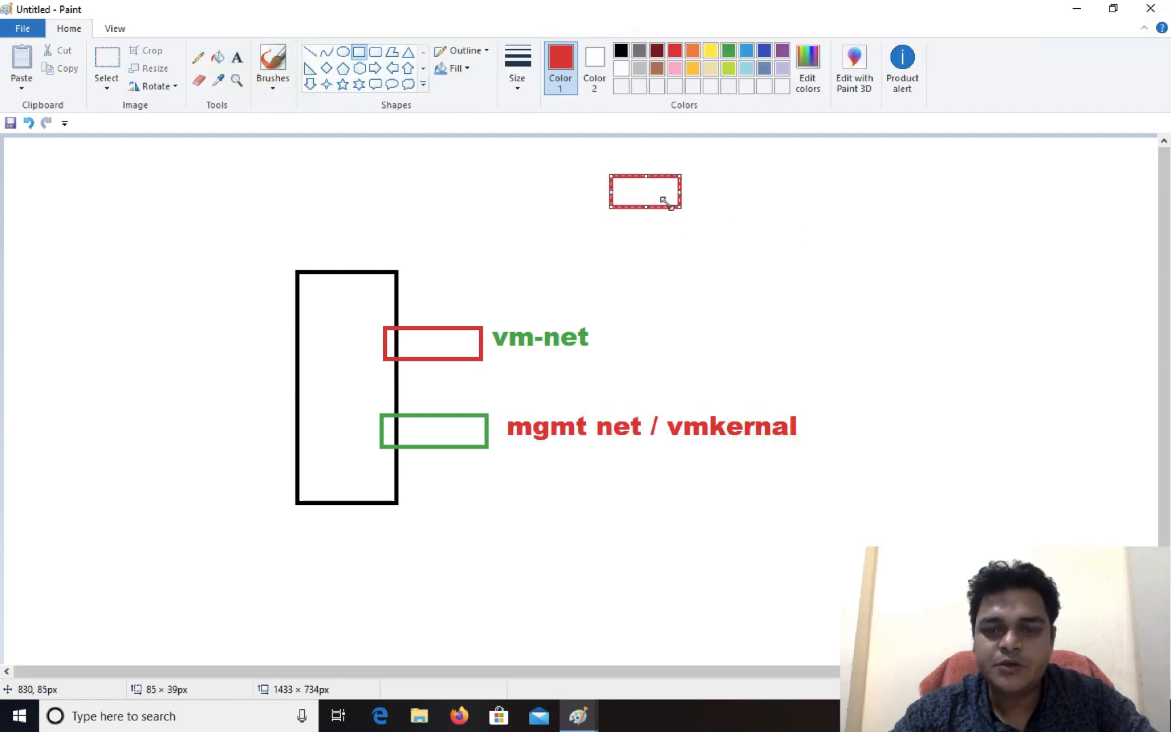
left_click_drag(753, 166, 814, 209)
mouse_move(868, 166)
left_mouse_down()
mouse_move(930, 205)
mouse_move(990, 183)
mouse_move(1035, 209)
left_mouse_up()
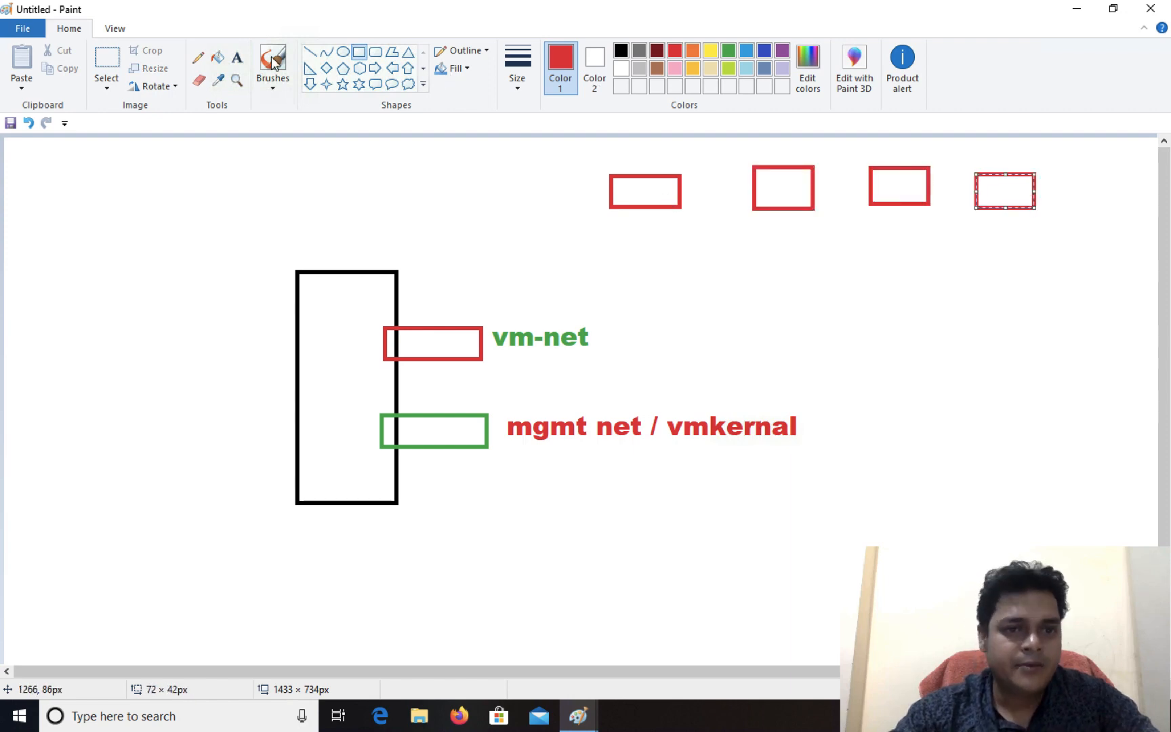
left_click(200, 58)
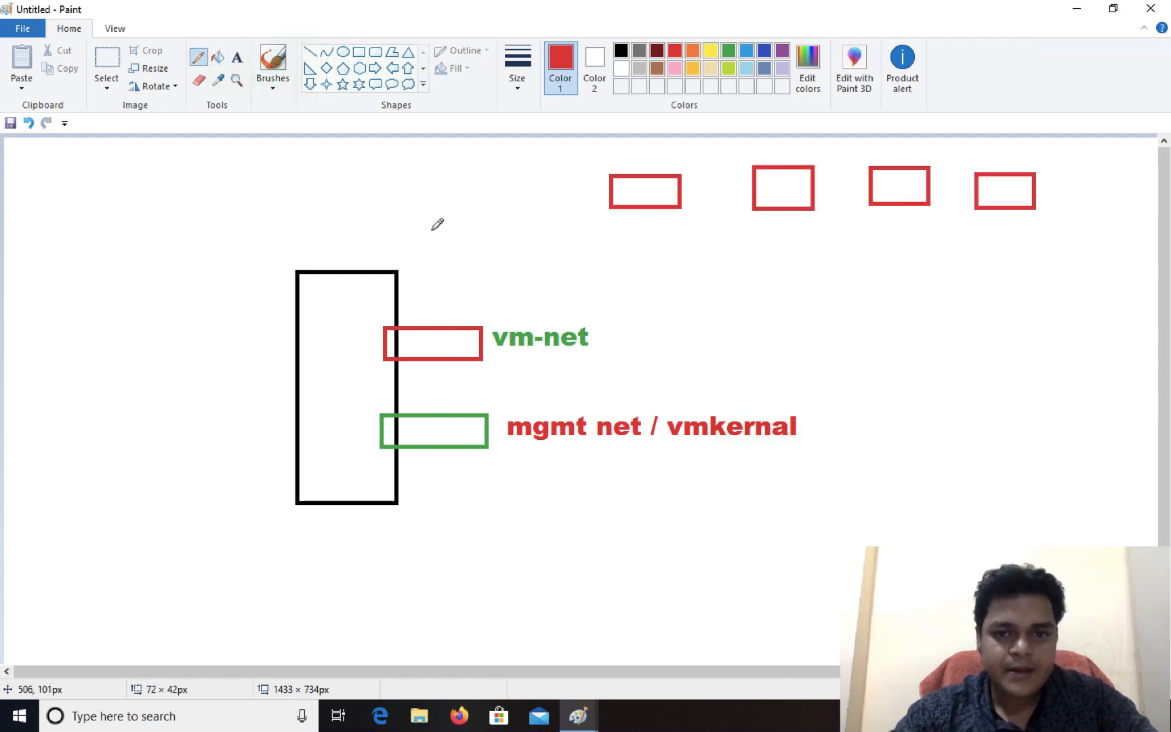
Step: Draw four thin red freehand lines linking the "vm-net" label to each of the four small red rectangles above
mouse_move(595, 334)
left_mouse_down()
mouse_move(614, 323)
mouse_move(637, 218)
left_mouse_up()
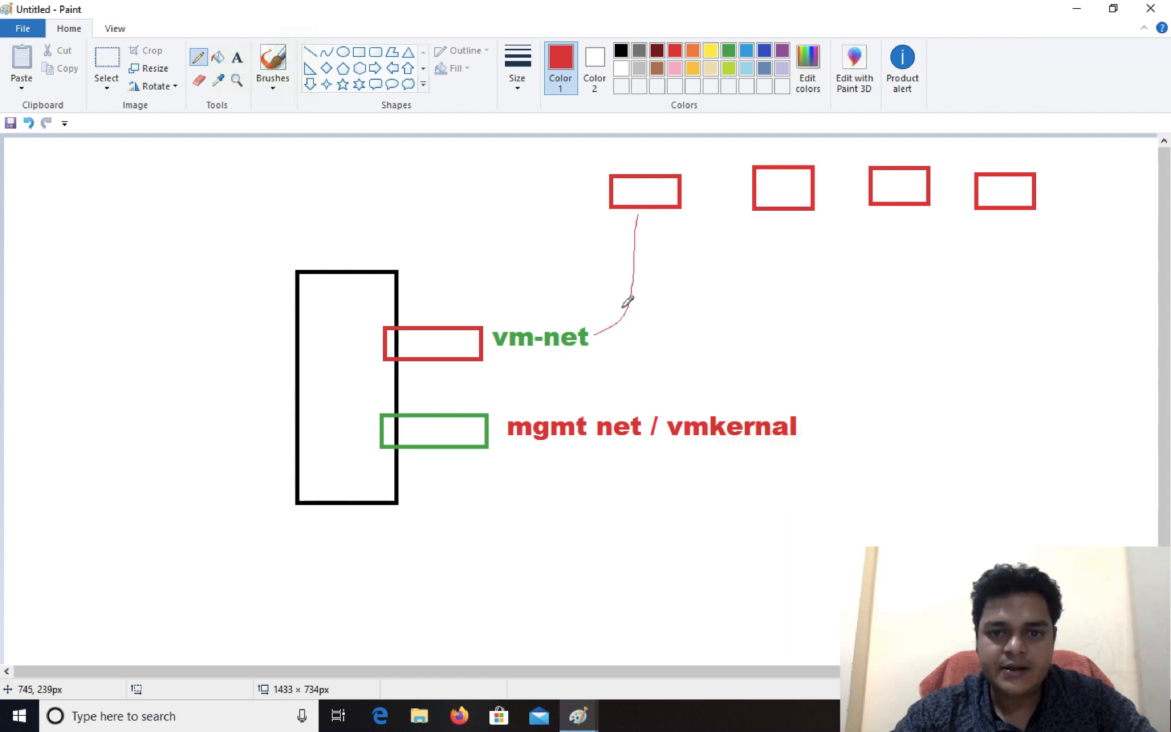
mouse_move(594, 337)
left_mouse_down()
mouse_move(681, 323)
mouse_move(784, 203)
left_mouse_up()
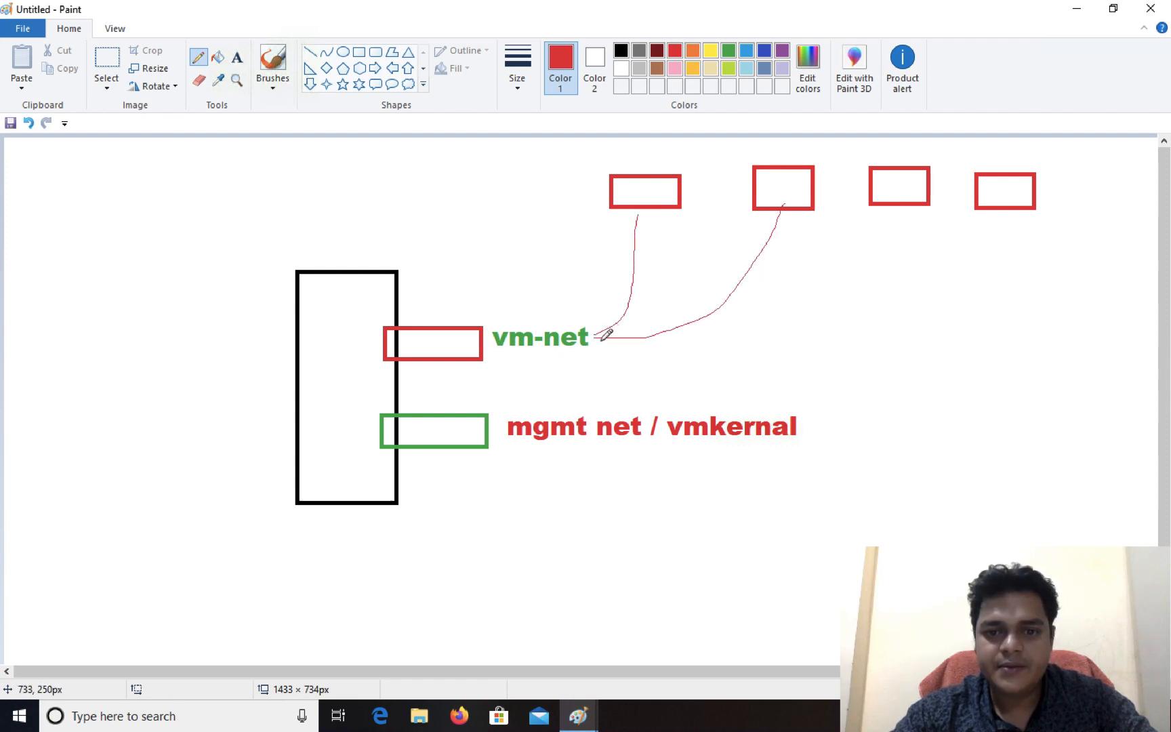
mouse_move(602, 338)
left_mouse_down()
mouse_move(921, 267)
mouse_move(936, 179)
left_mouse_up()
mouse_move(1018, 210)
left_mouse_down()
mouse_move(982, 257)
mouse_move(551, 344)
left_mouse_up()
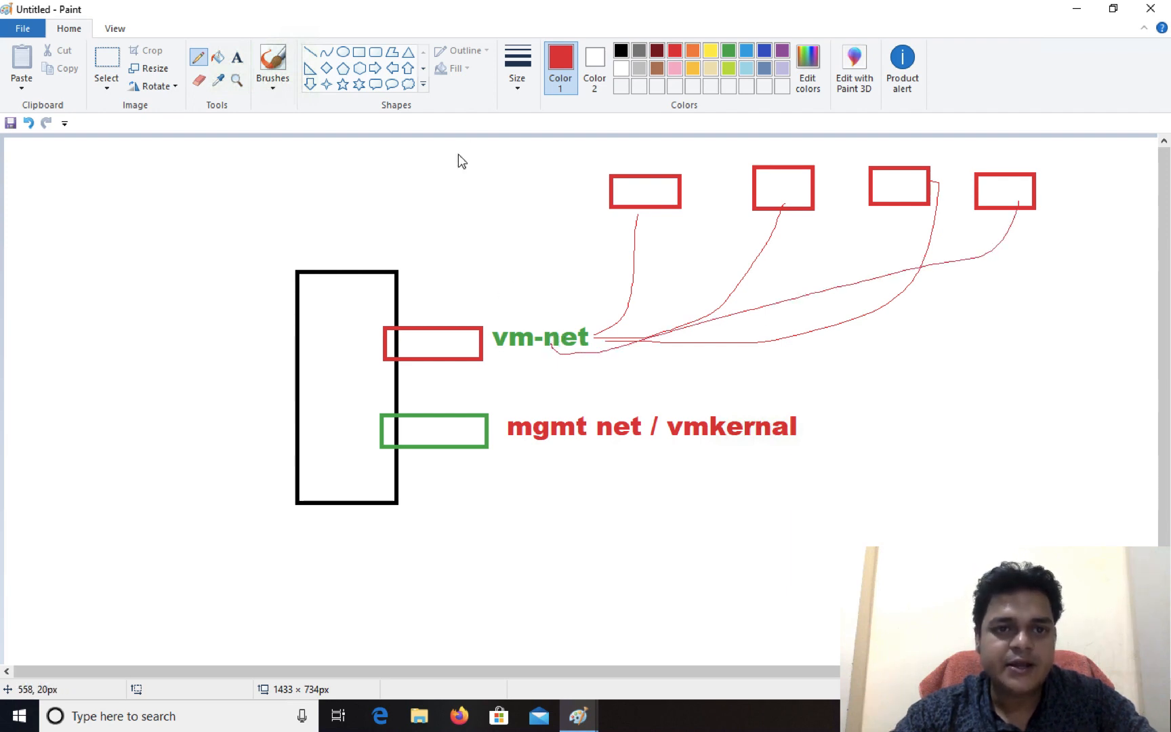
Step: Draw three stacked rectangles on the canvas's right side: green about 128 × 101 px, purple about 137 × 96 px, red about 142 × 62 px
left_click(359, 51)
left_click_drag(1011, 316, 1117, 399)
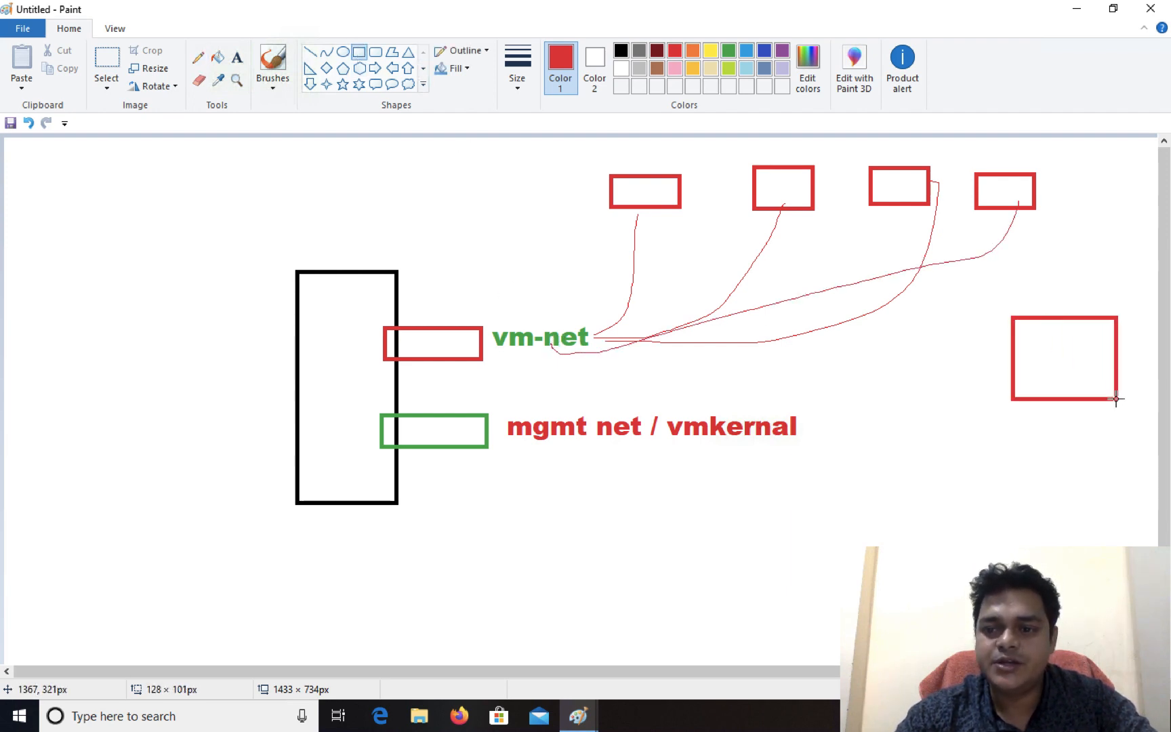
left_click(728, 50)
left_click_drag(1008, 455, 1120, 533)
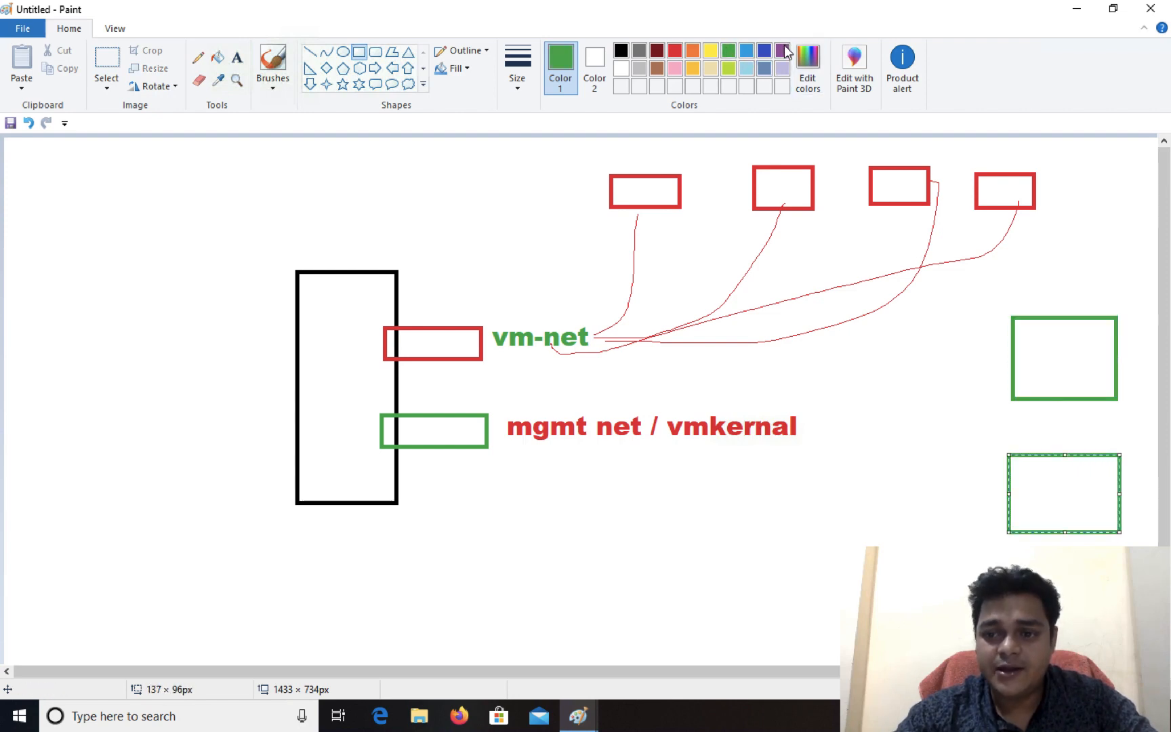
left_click(782, 50)
left_click_drag(957, 584, 1073, 634)
left_click(674, 50)
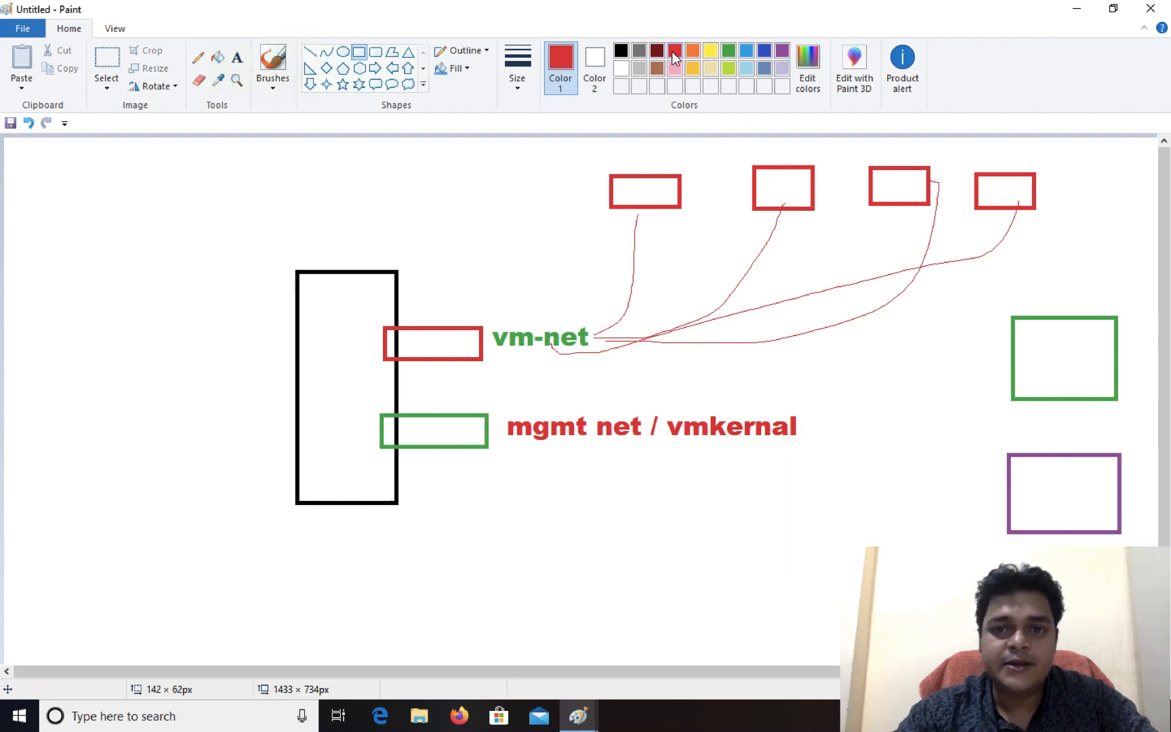
Step: Draw three straight red lines from the small green management rectangle to the three larger rectangles on the right of the diagram
left_click(311, 53)
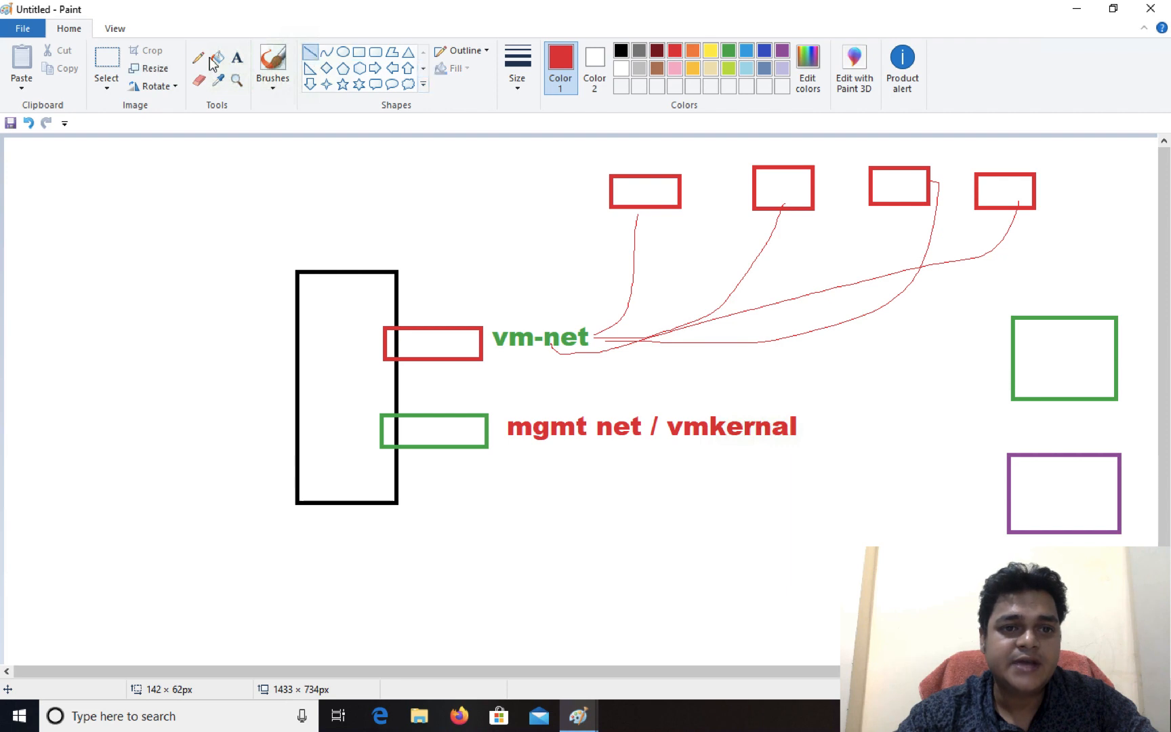
mouse_move(489, 429)
left_mouse_down()
mouse_move(983, 345)
mouse_move(1039, 353)
left_mouse_up()
left_click_drag(1016, 489, 483, 427)
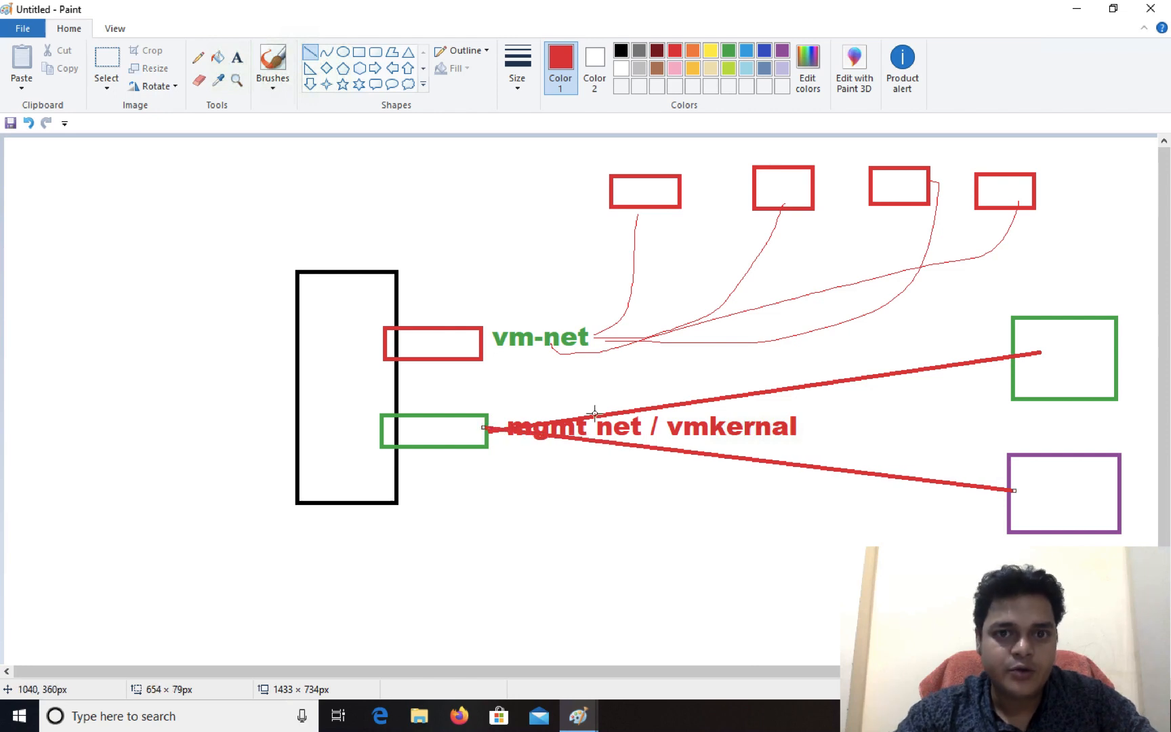
left_click(1015, 601)
left_click_drag(1010, 600, 479, 434)
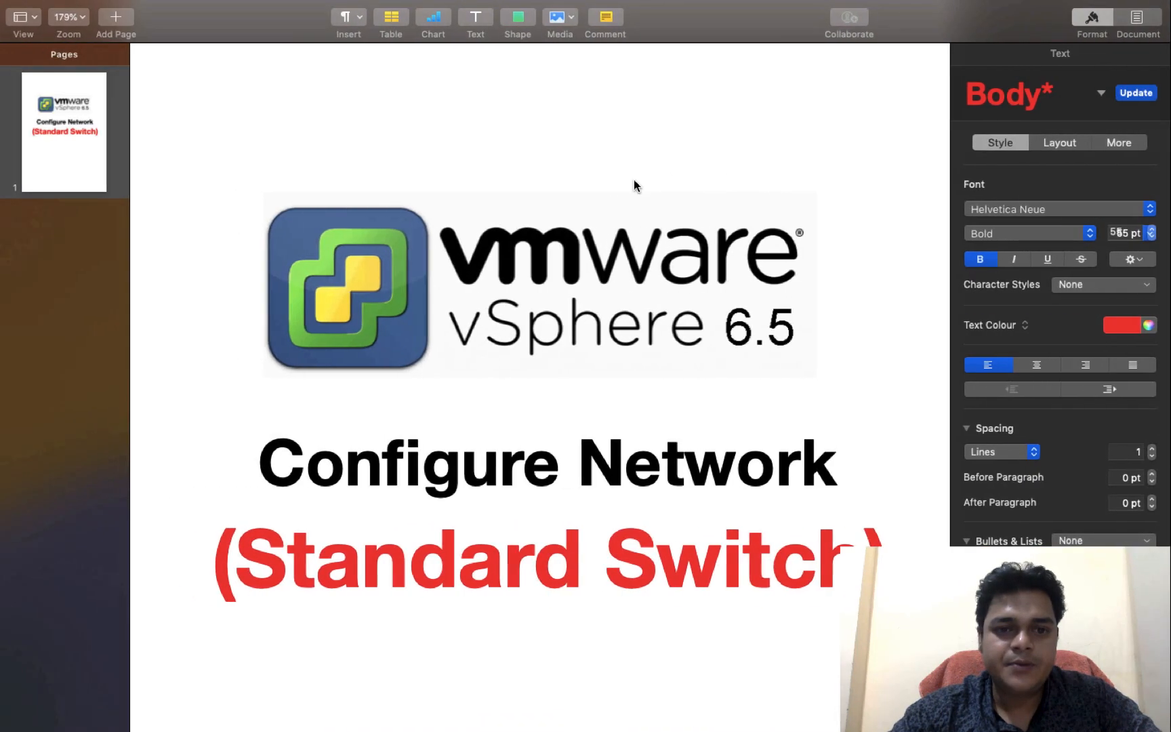
Step: Switch to the ESXi web client, review the host's TCP/IP stacks, and return to the VMkernel NICs list
key("ctrl+Left")
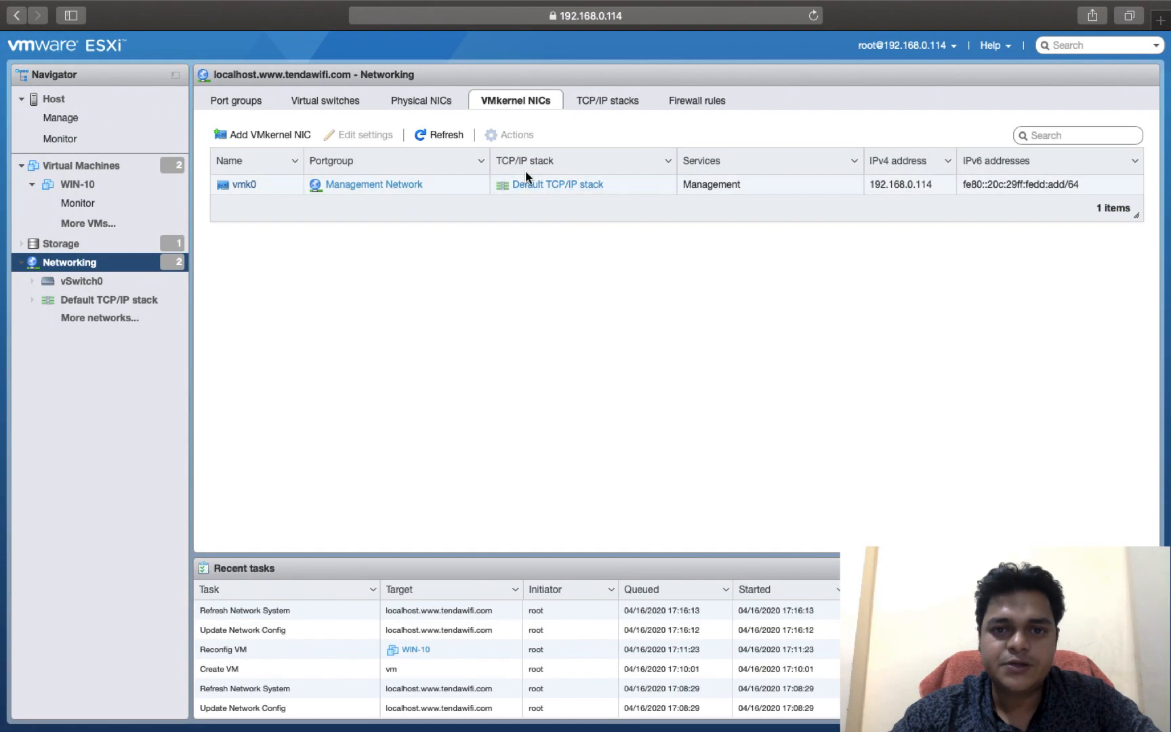
left_click(618, 102)
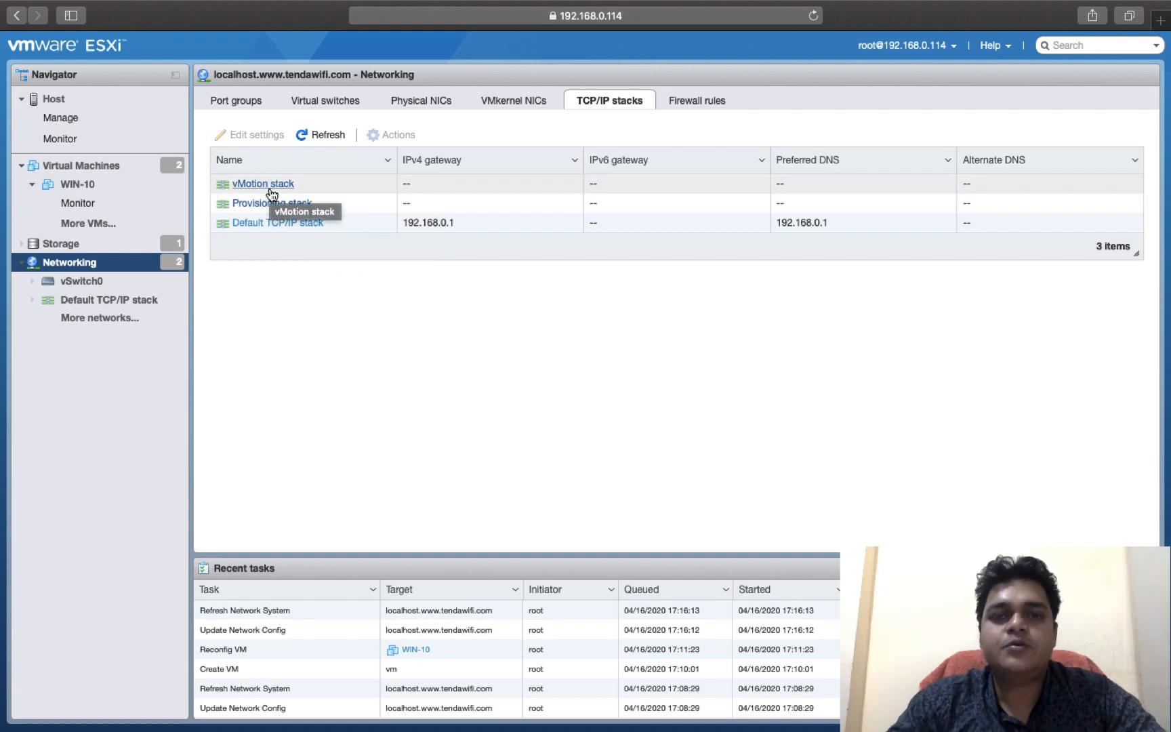
left_click(509, 102)
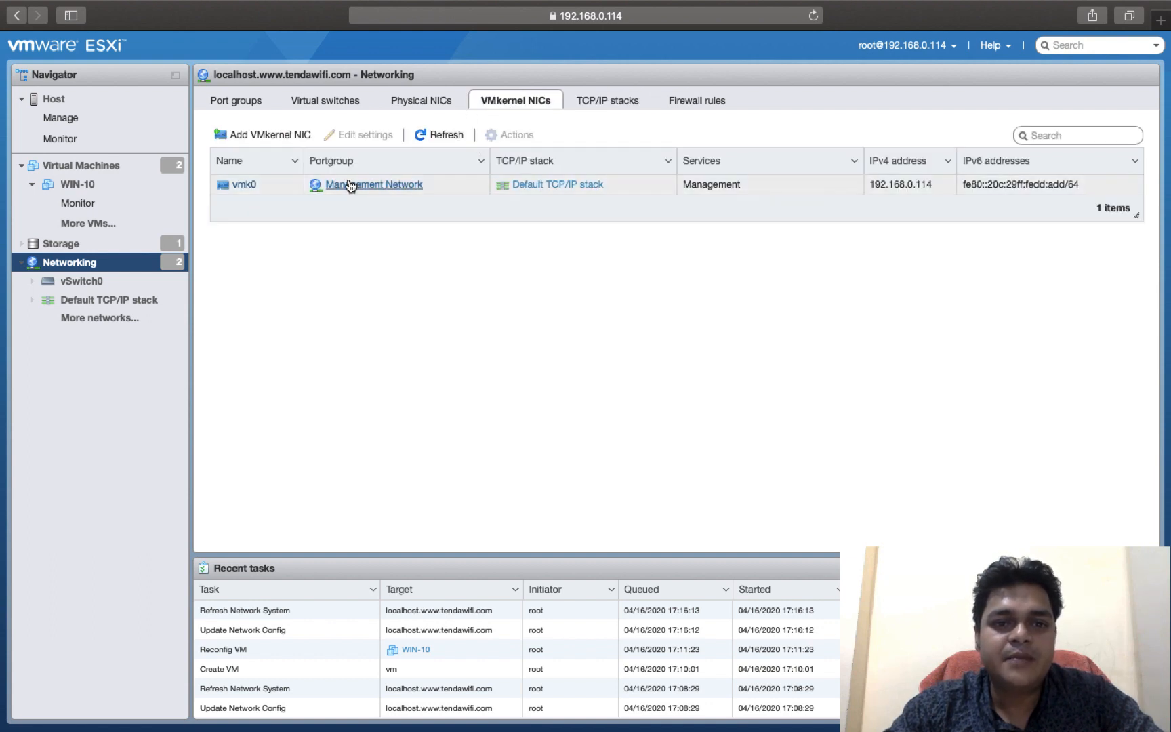
Step: Try enabling the vMotion, Provisioning and Fault tolerance logging services on VMkernel NIC vmk0, and discard the changes
left_click(270, 186)
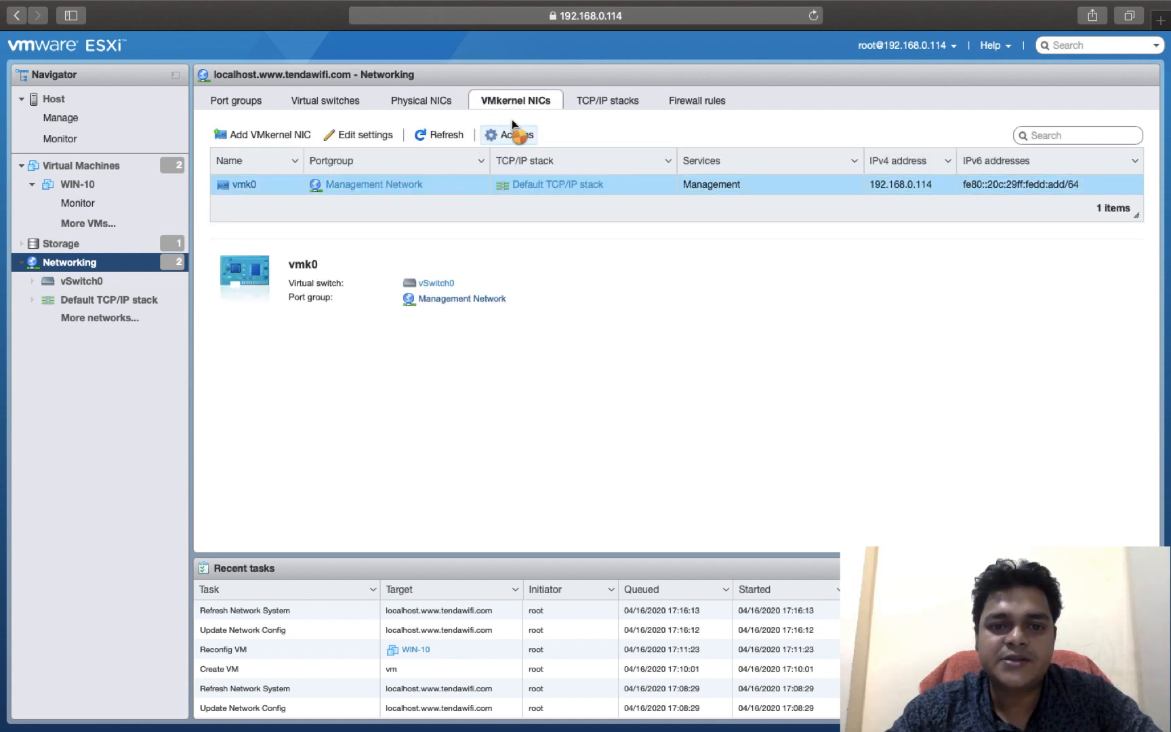
left_click(513, 130)
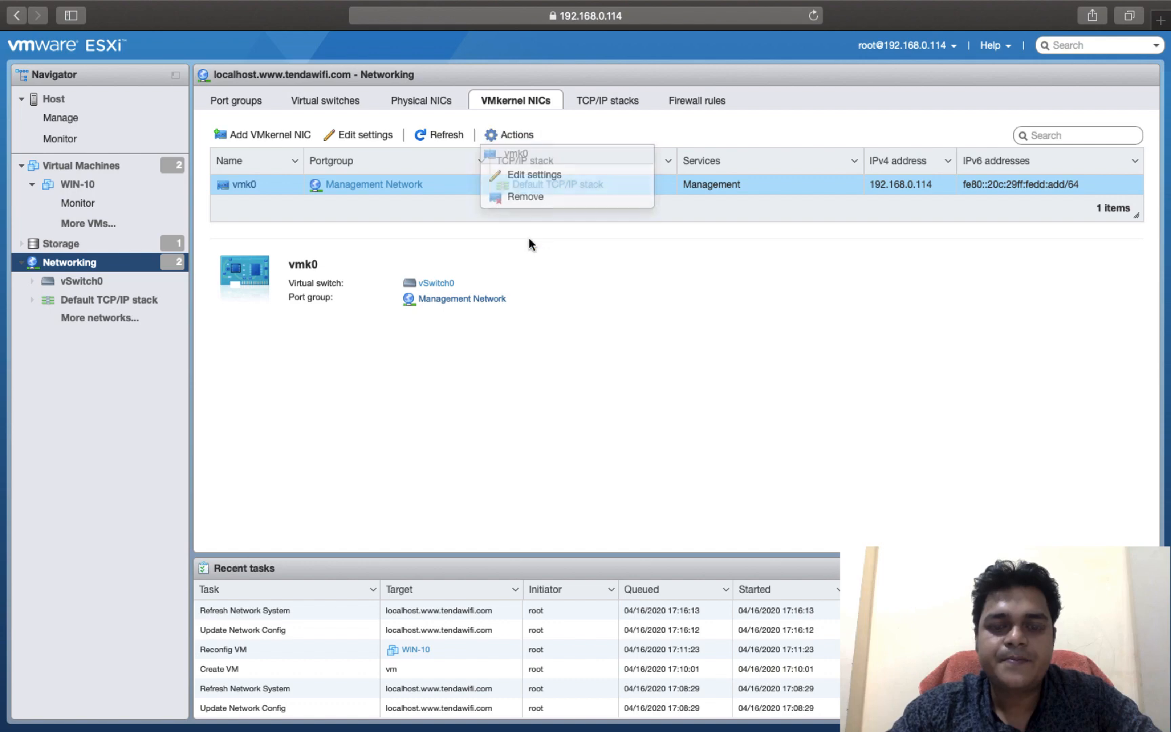
left_click(548, 177)
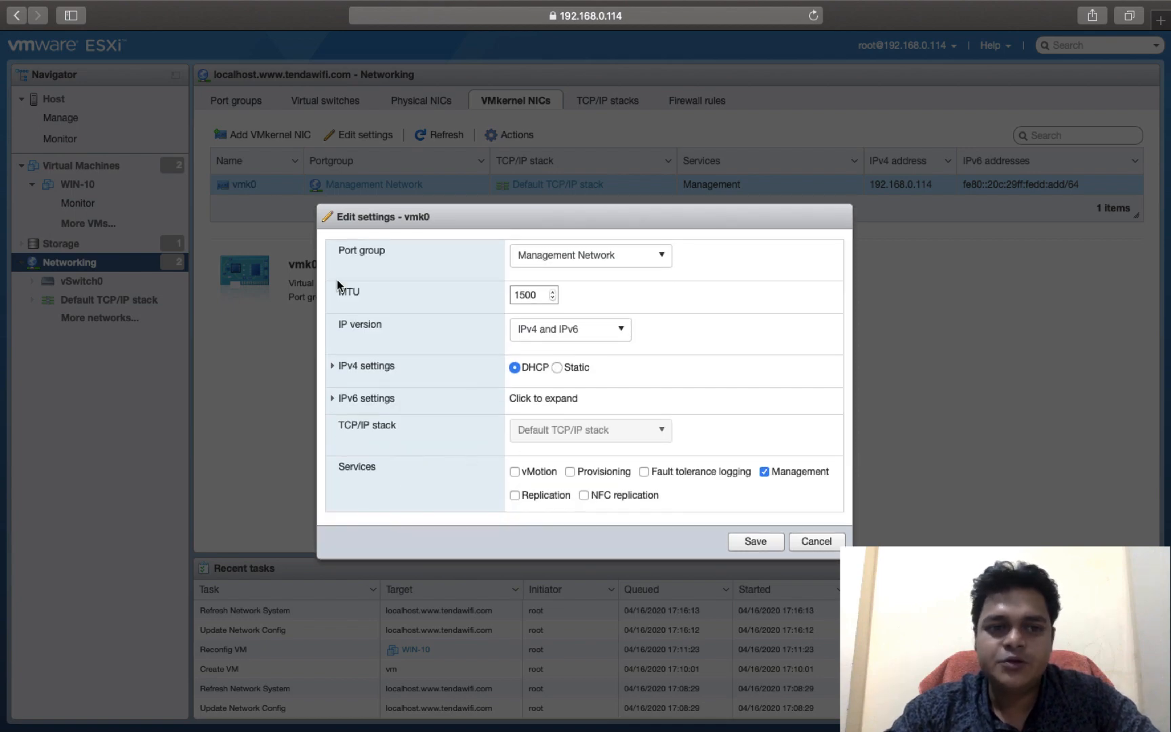
right_click(518, 476)
left_click(516, 474)
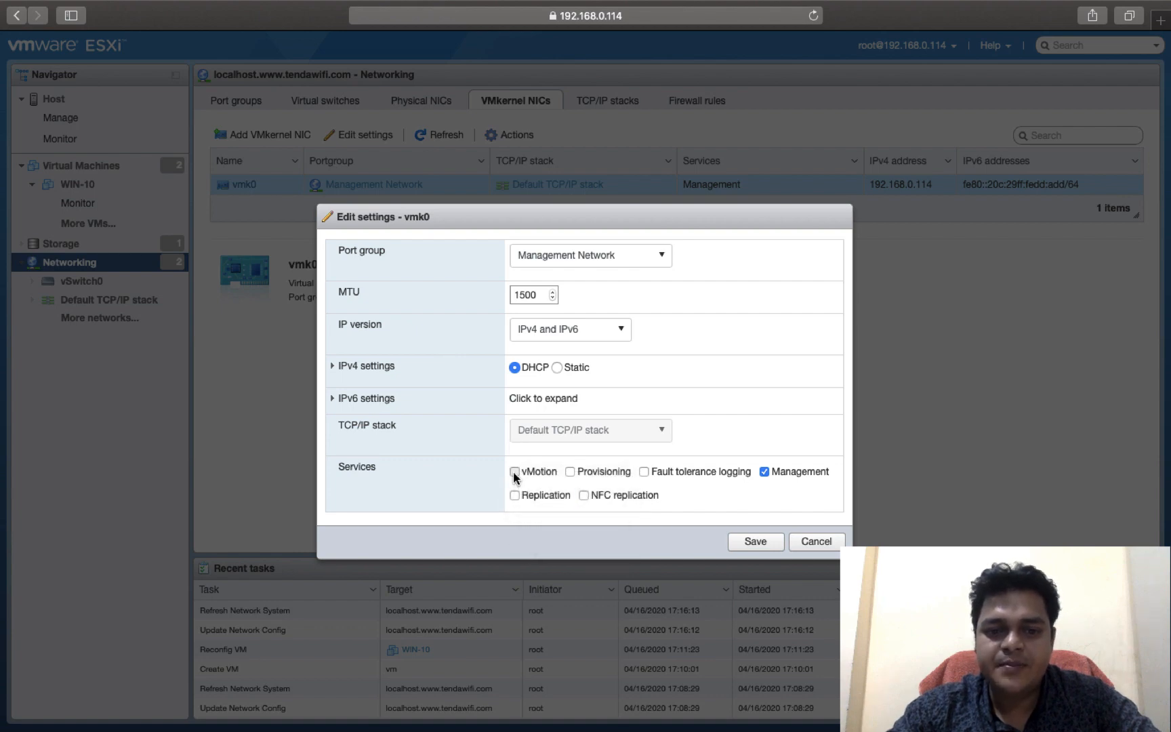
left_click(515, 473)
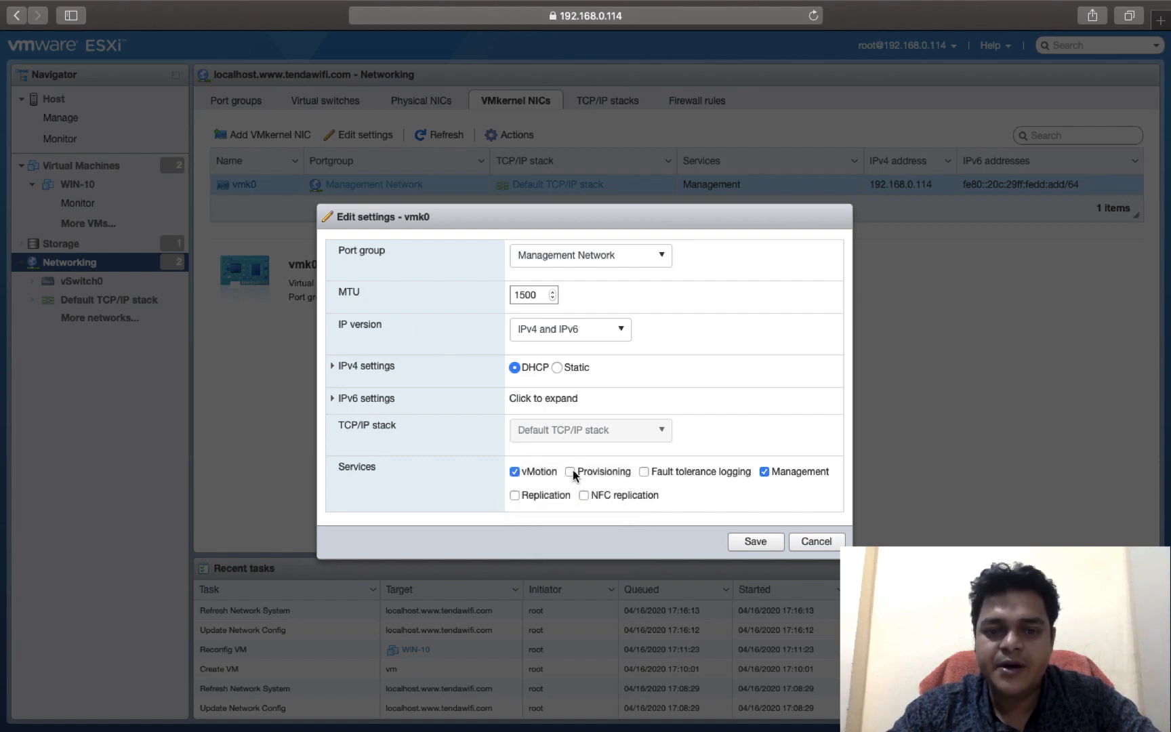
left_click(571, 471)
left_click(644, 471)
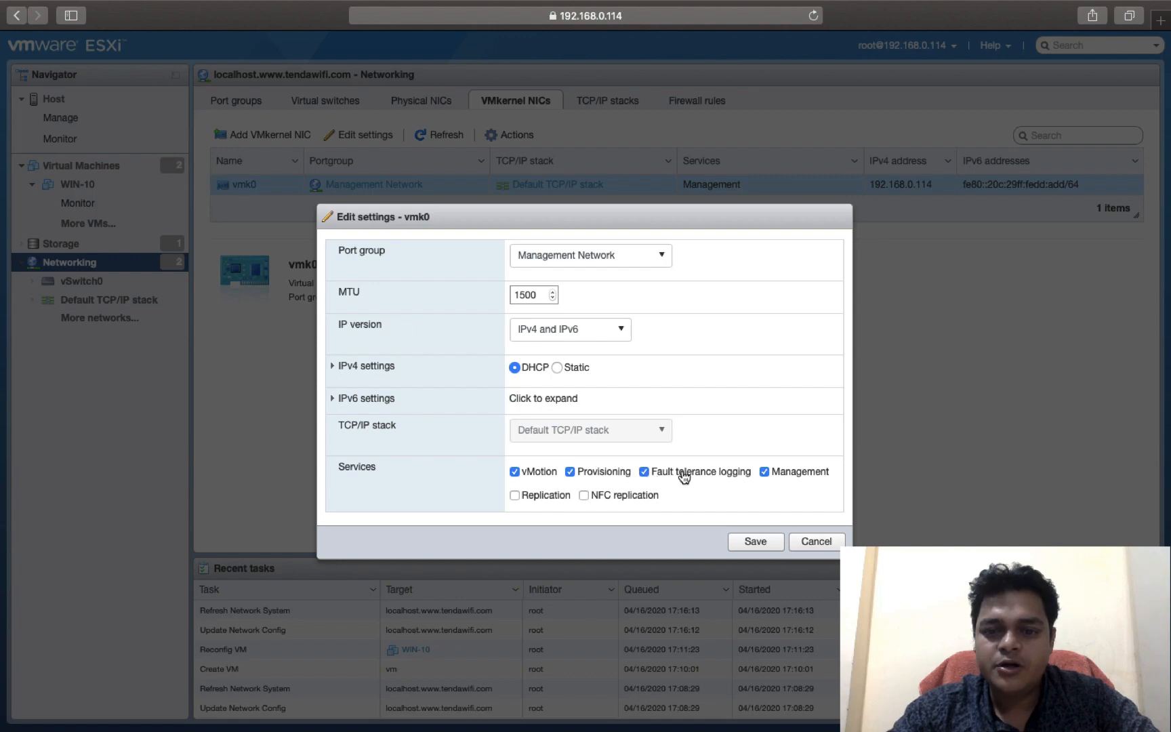
left_click(540, 472)
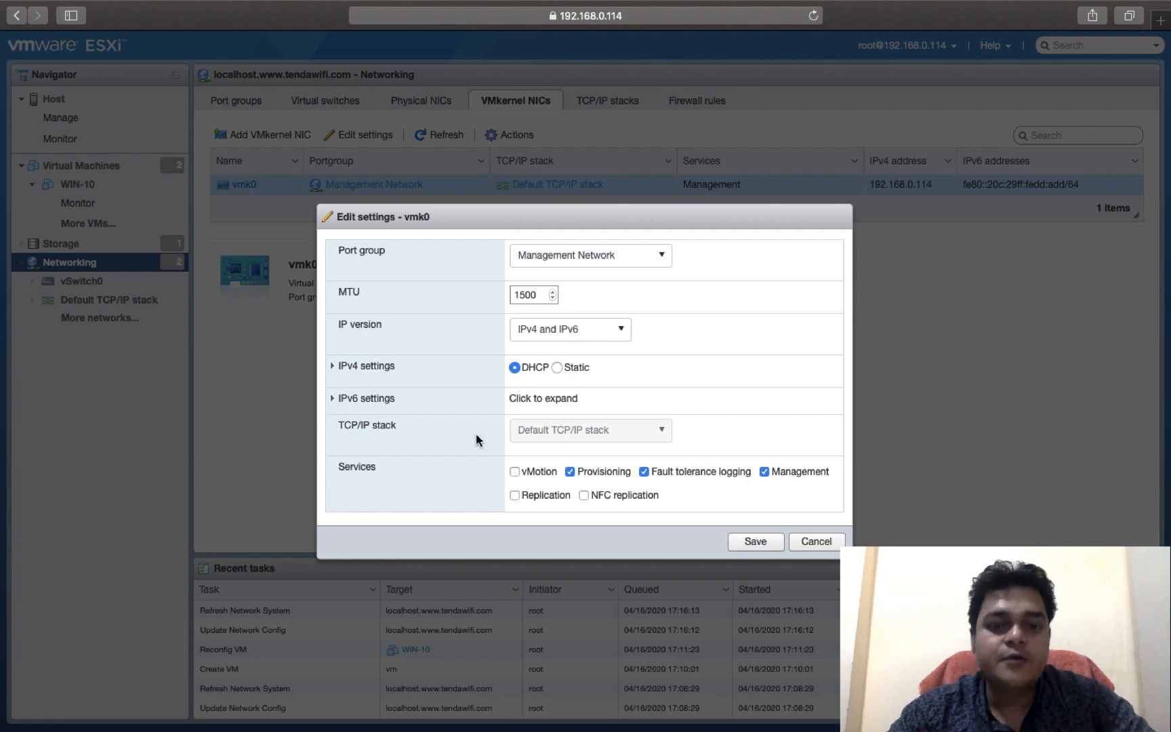
left_click(515, 471)
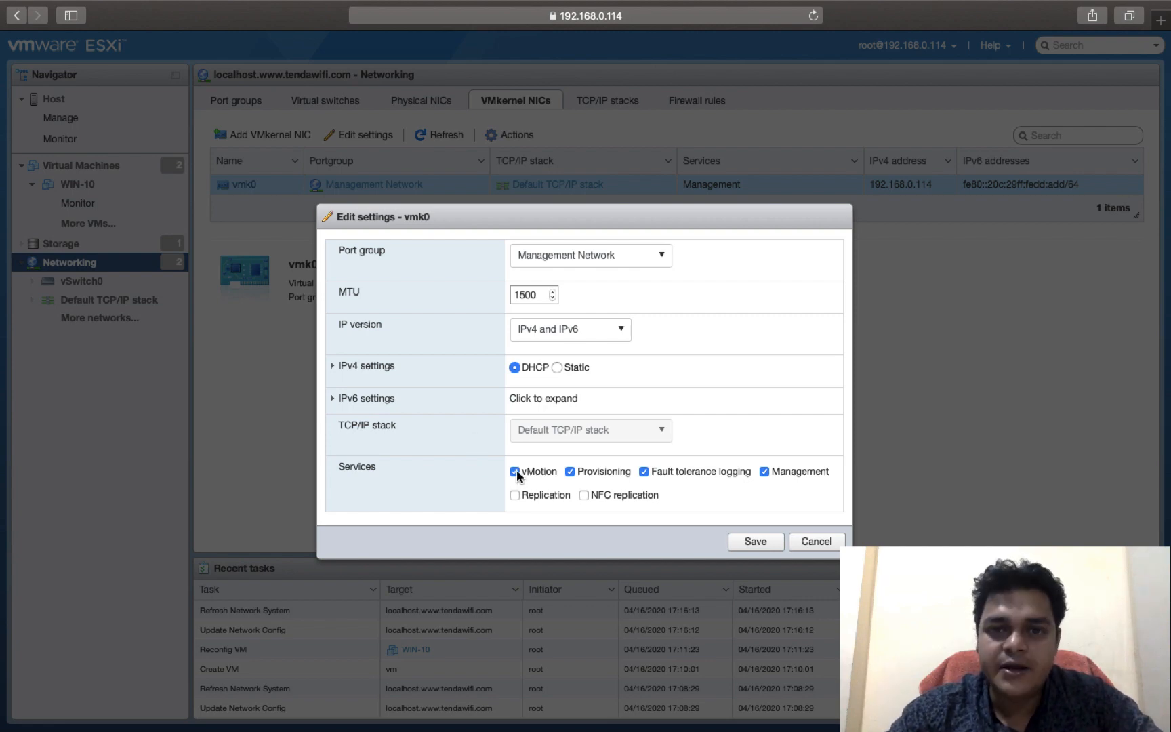
left_click(642, 471)
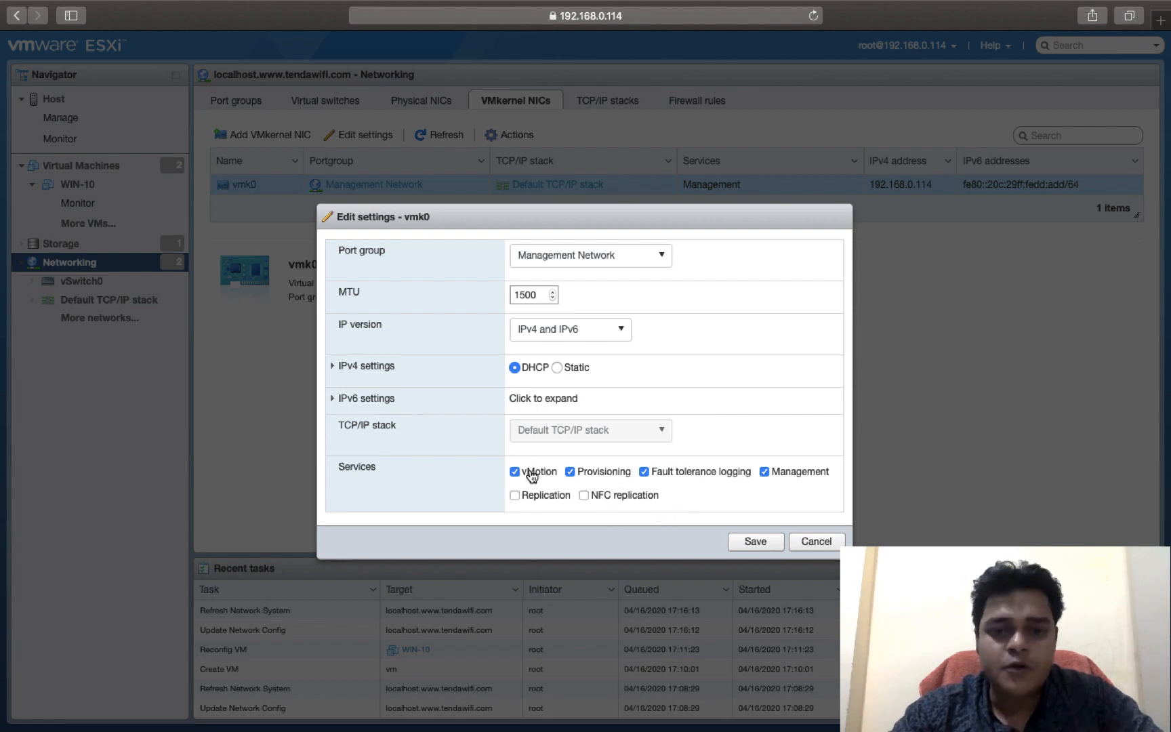
left_click(816, 541)
Step: Examine the host's firewall rules list and the details of the CIM Secure Server rule
left_click(689, 108)
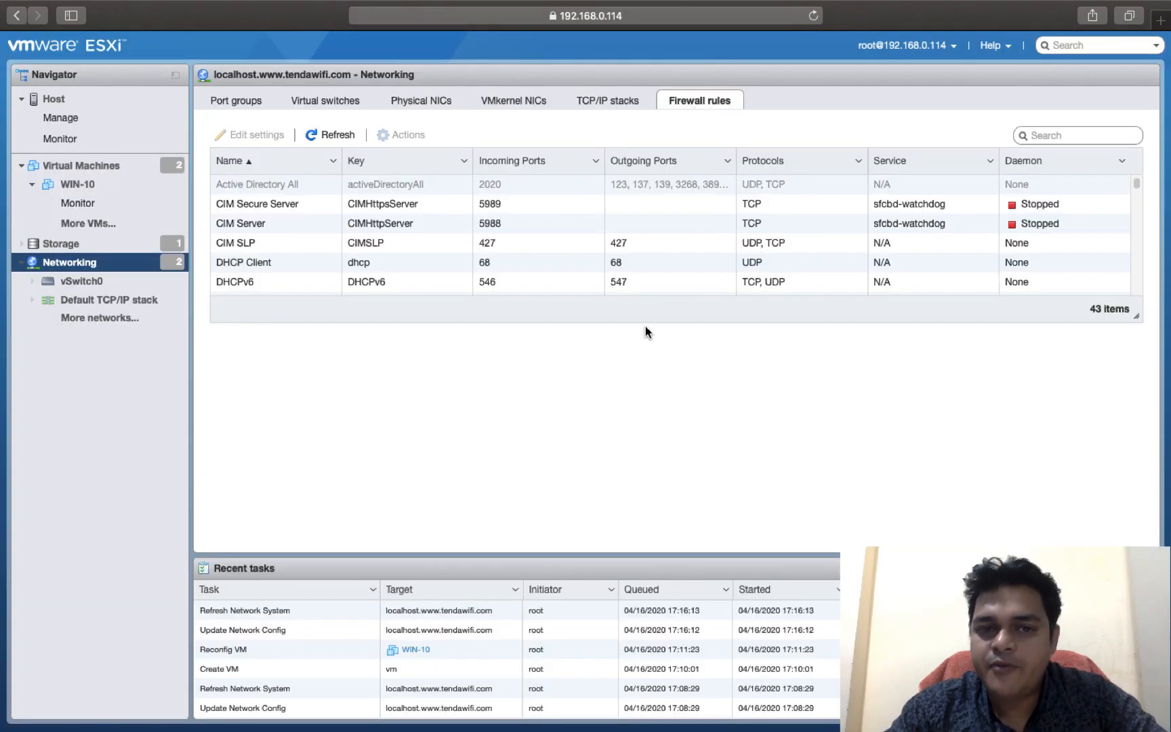
left_click(257, 211)
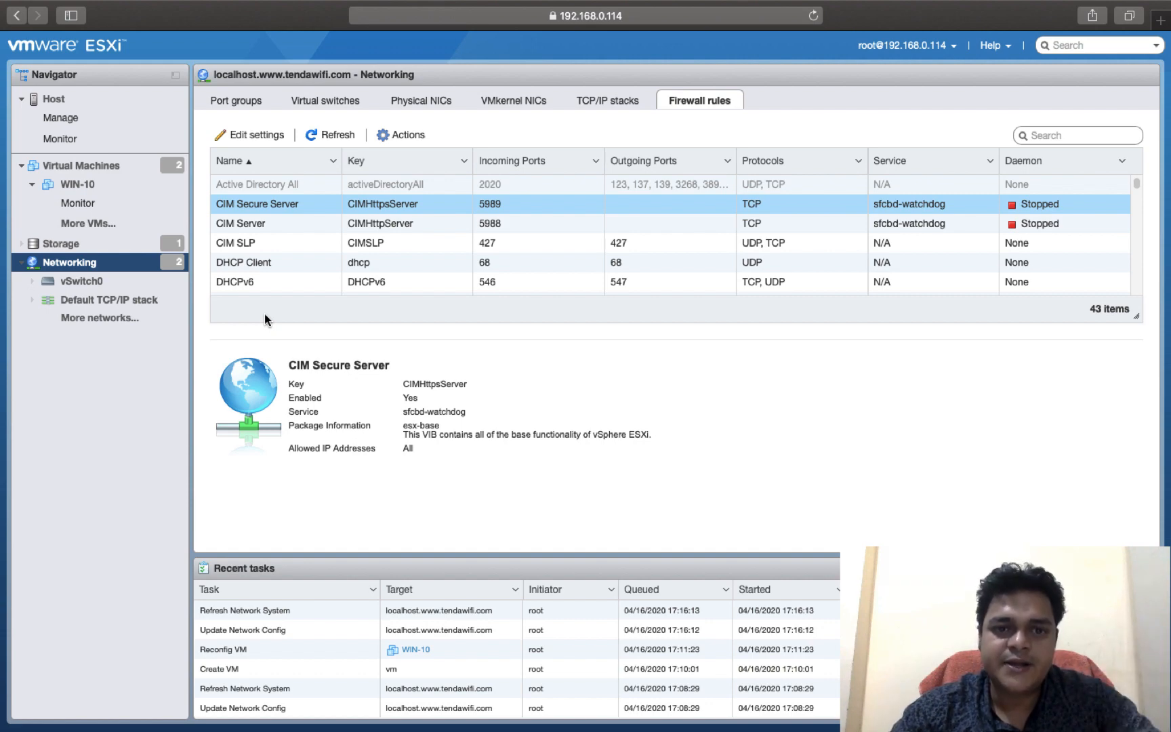
scroll(254, 265, "down", 3)
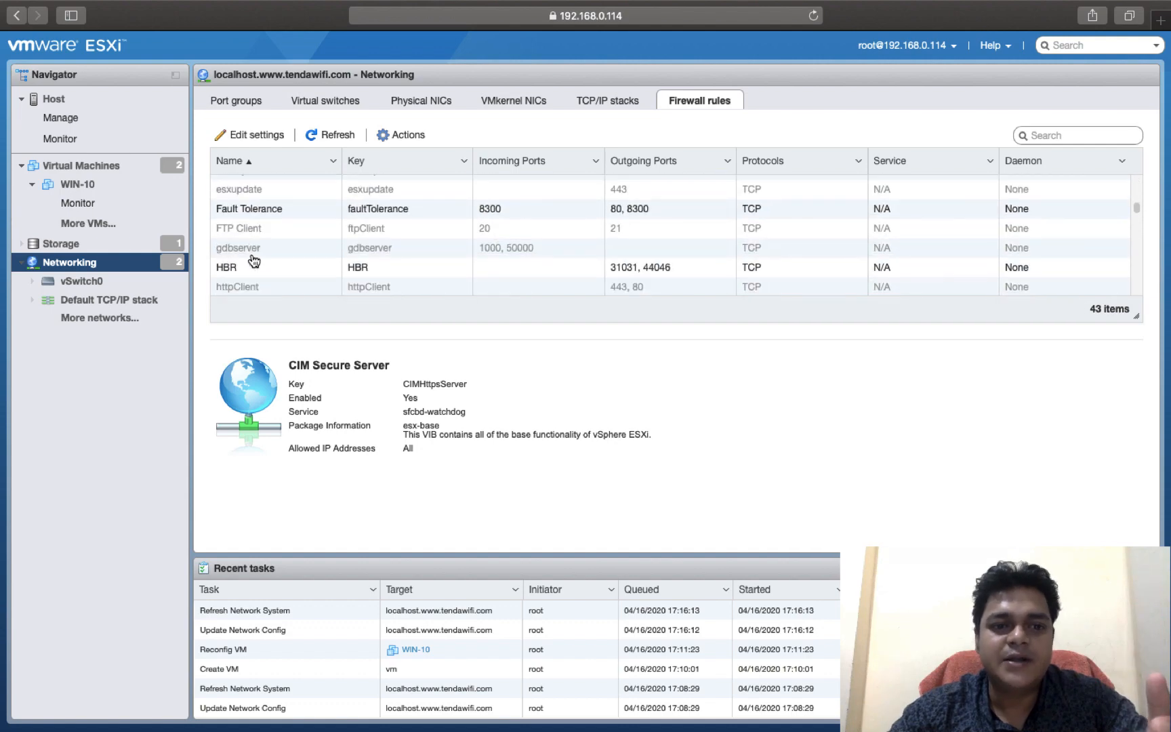
scroll(254, 262, "down", 8)
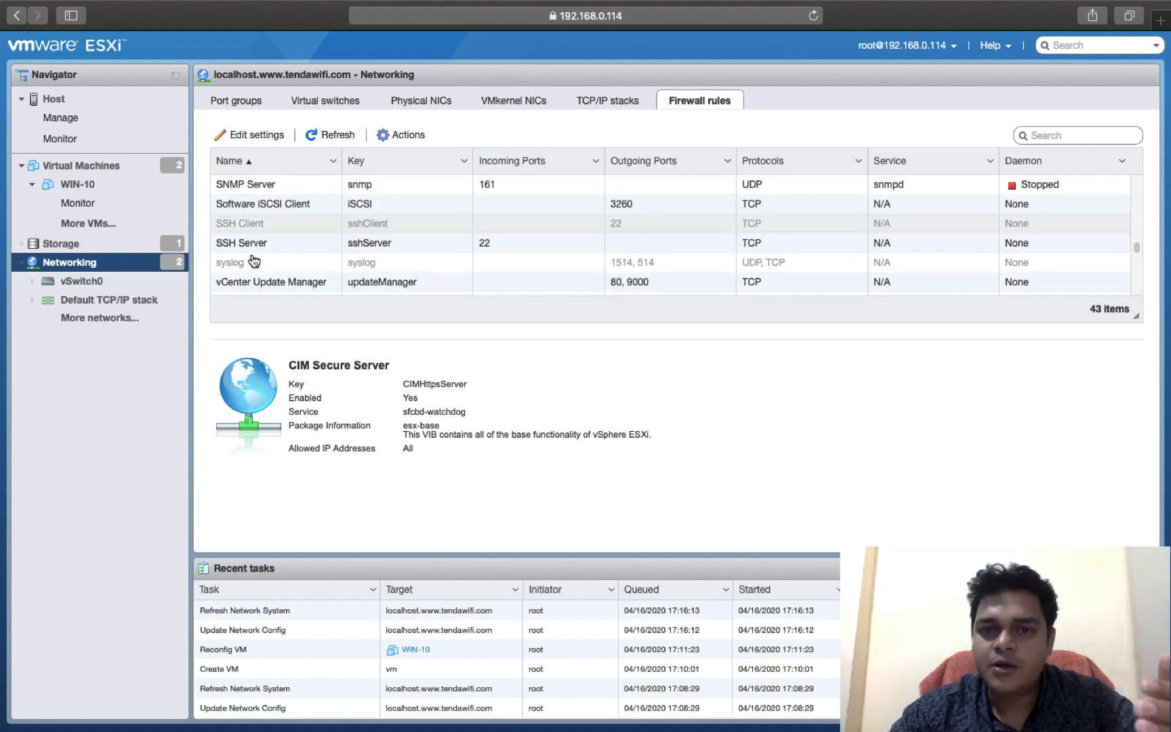
scroll(254, 263, "down", 5)
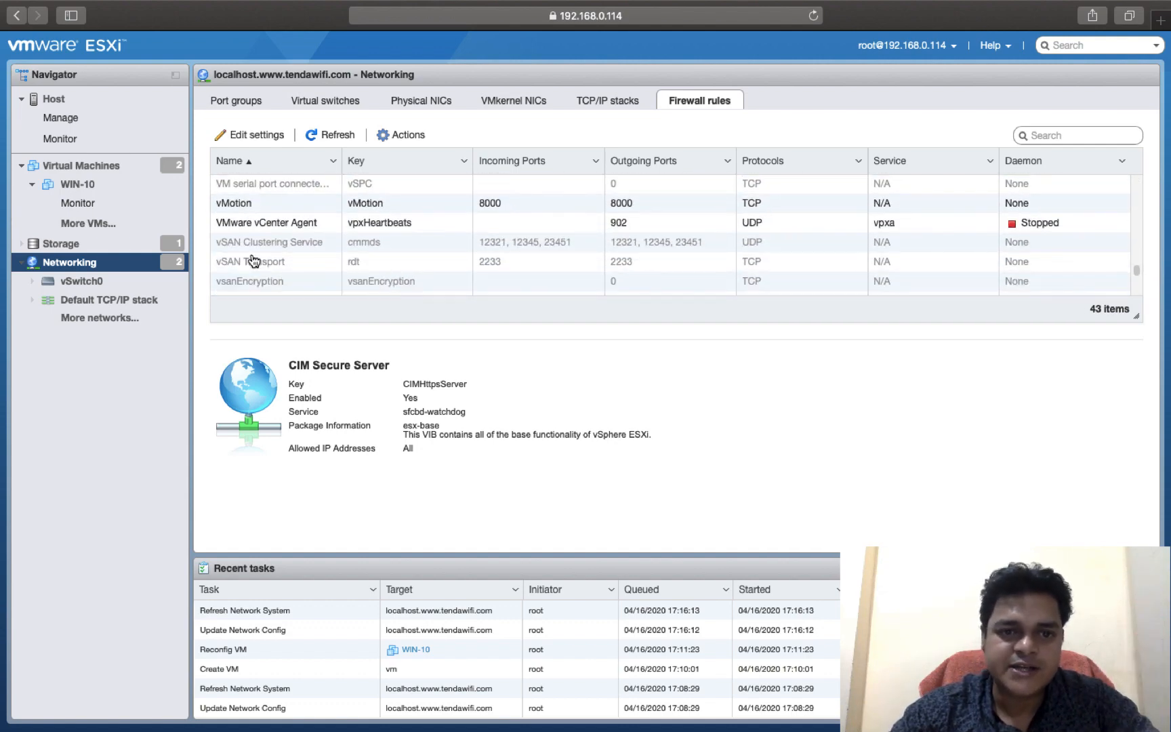
scroll(254, 262, "up", 15)
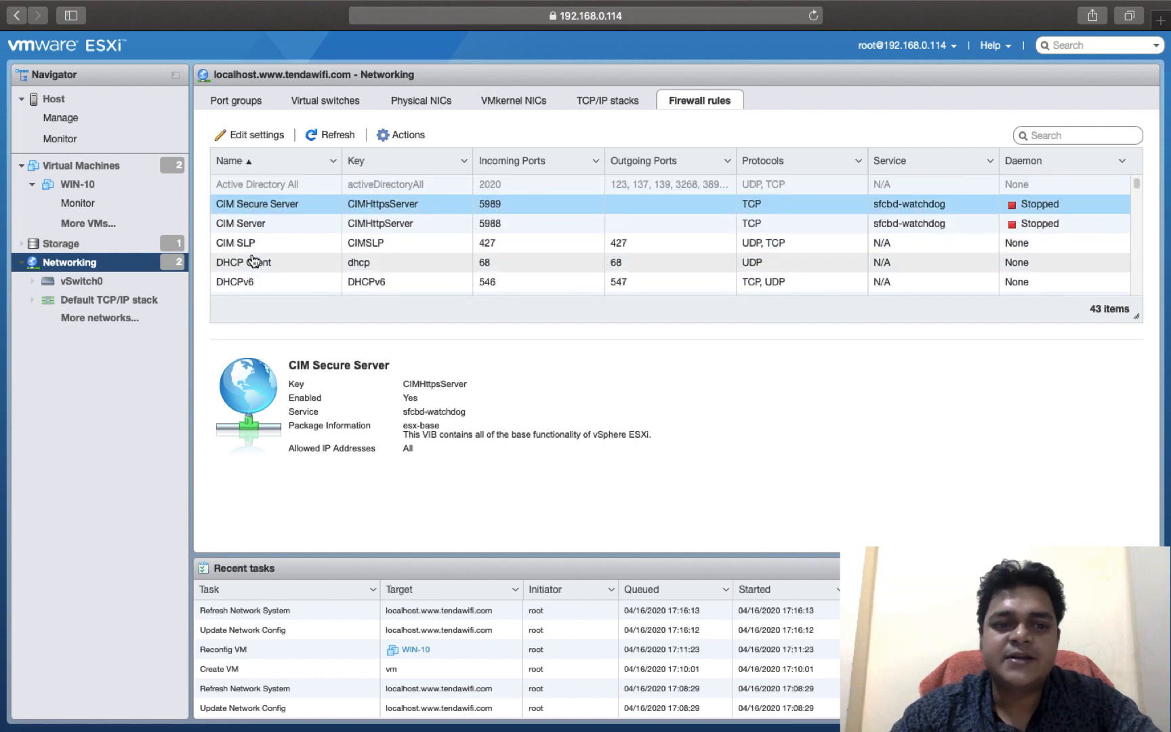
scroll(255, 263, "down", 2)
scroll(251, 260, "up", 2)
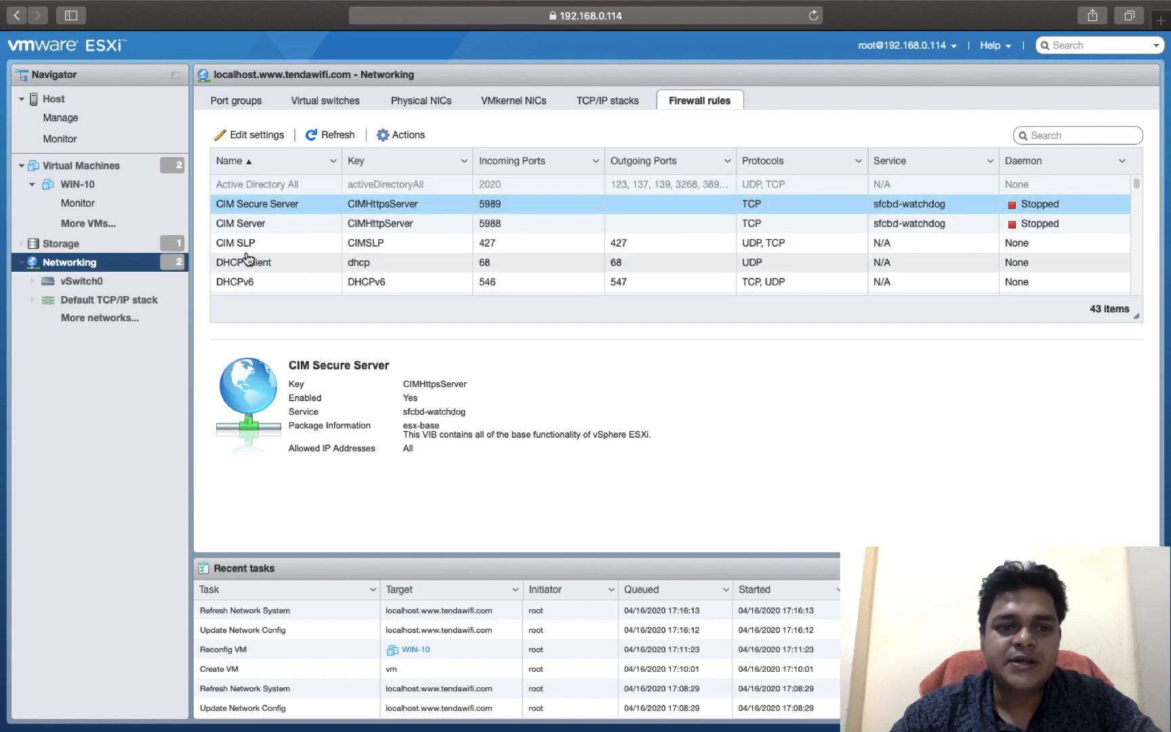
Step: Try restricting the DHCP Client firewall rule to connections from specified networks only, and discard the change
left_click(251, 265)
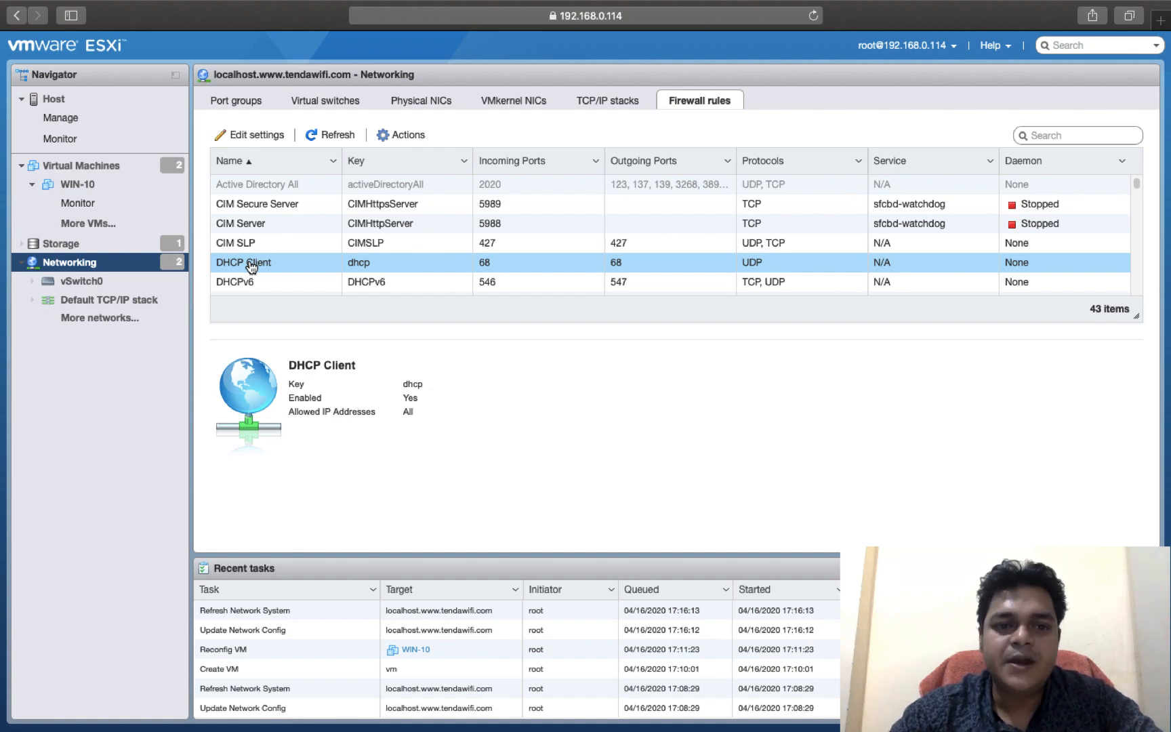
right_click(250, 266)
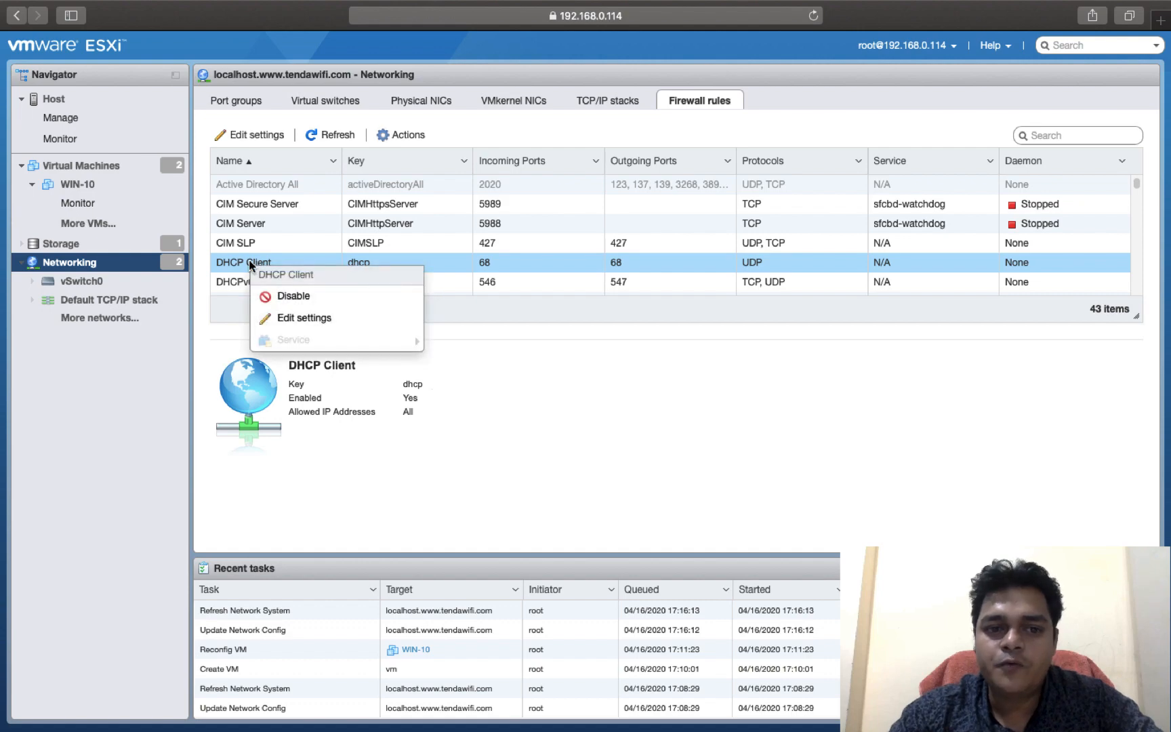
left_click(299, 319)
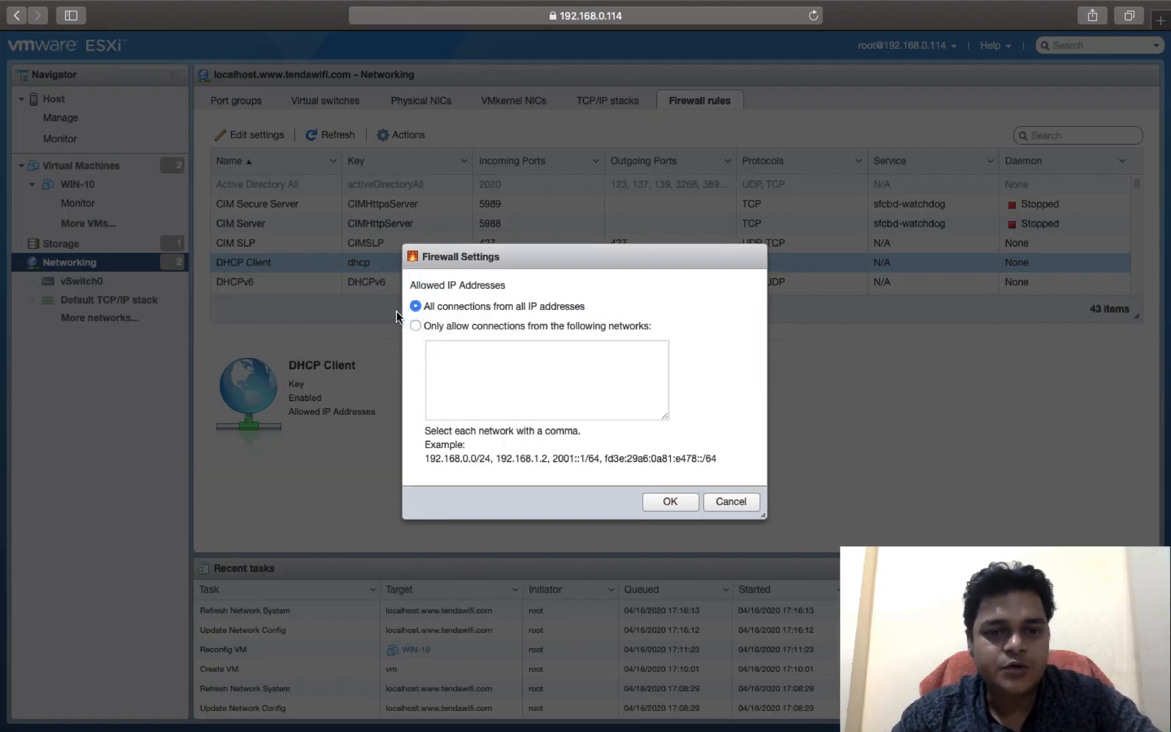
left_click(432, 327)
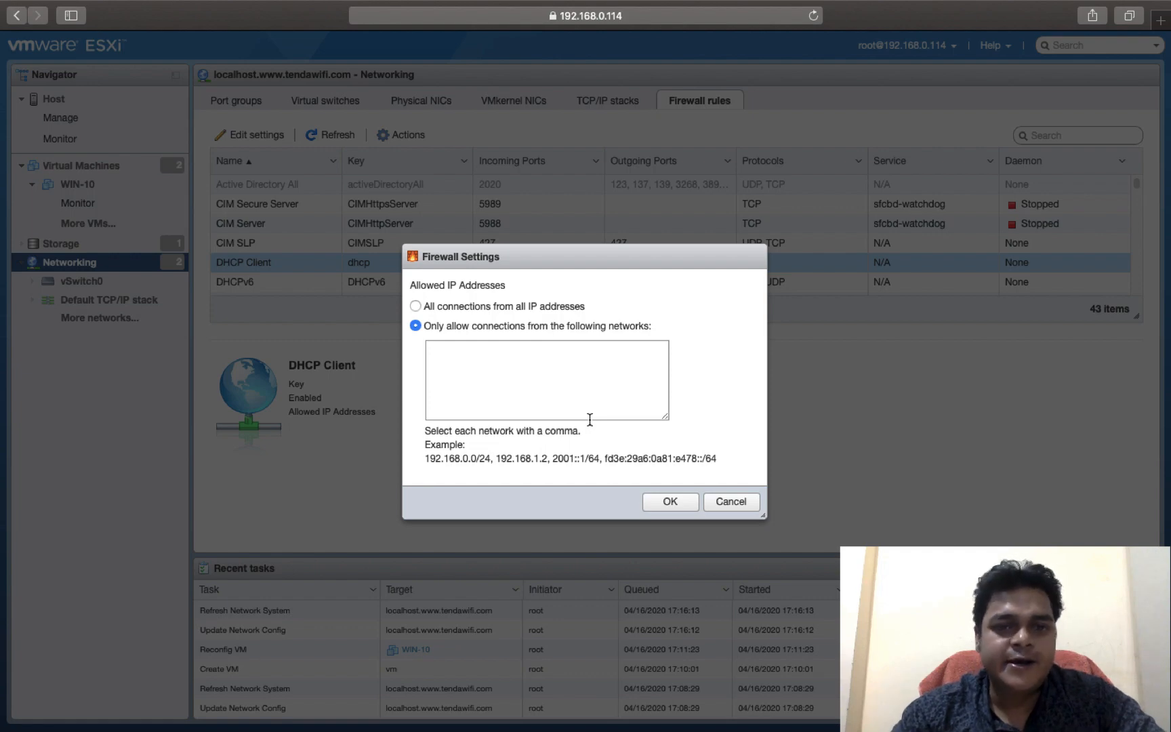
left_click(742, 503)
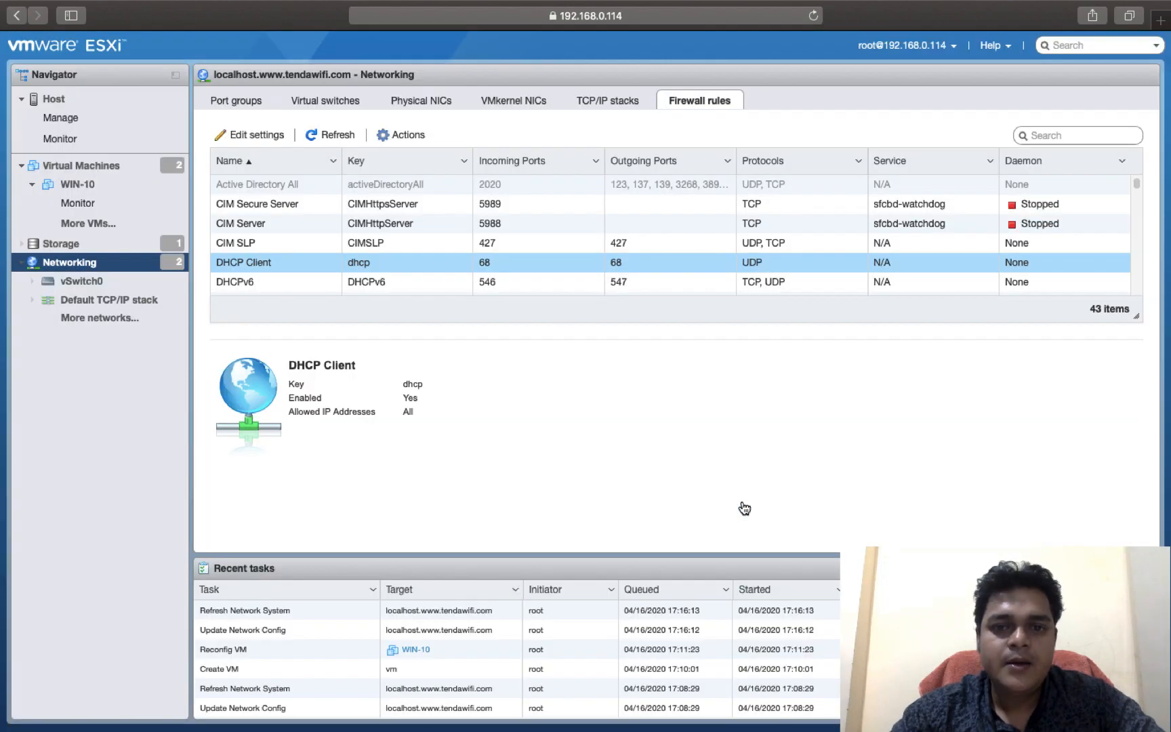
Step: Review the host's port groups and its standard virtual switches
left_click(235, 101)
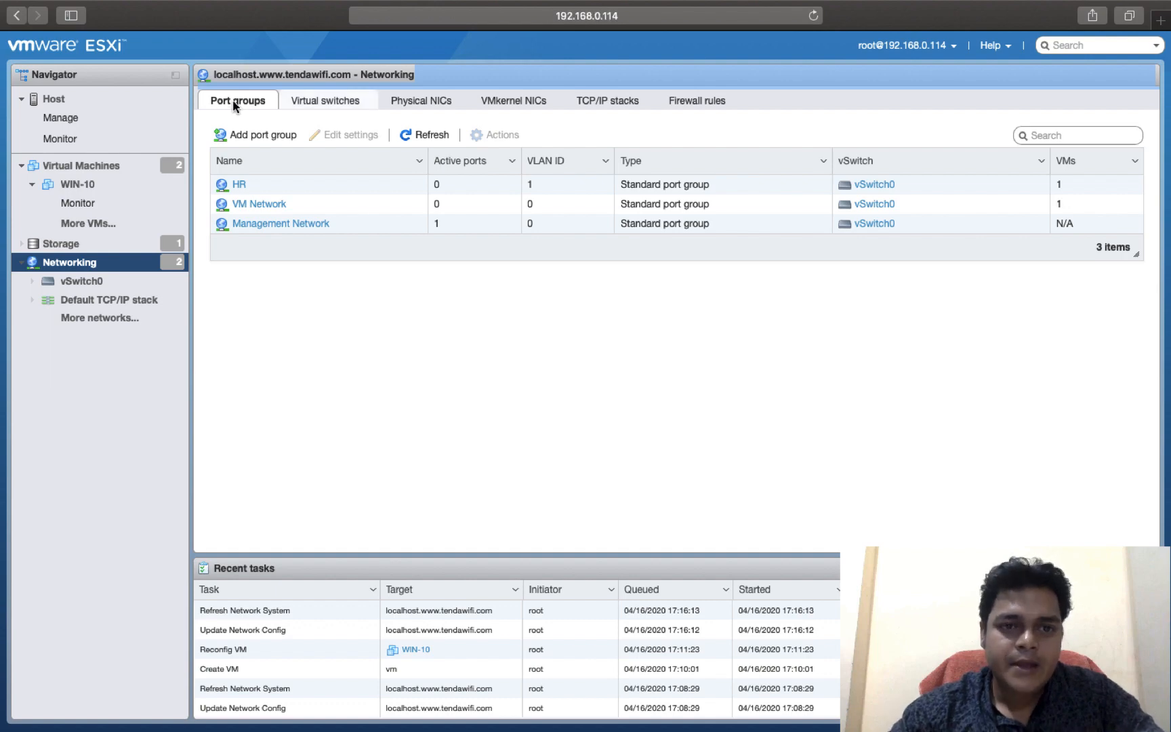
left_click(289, 103)
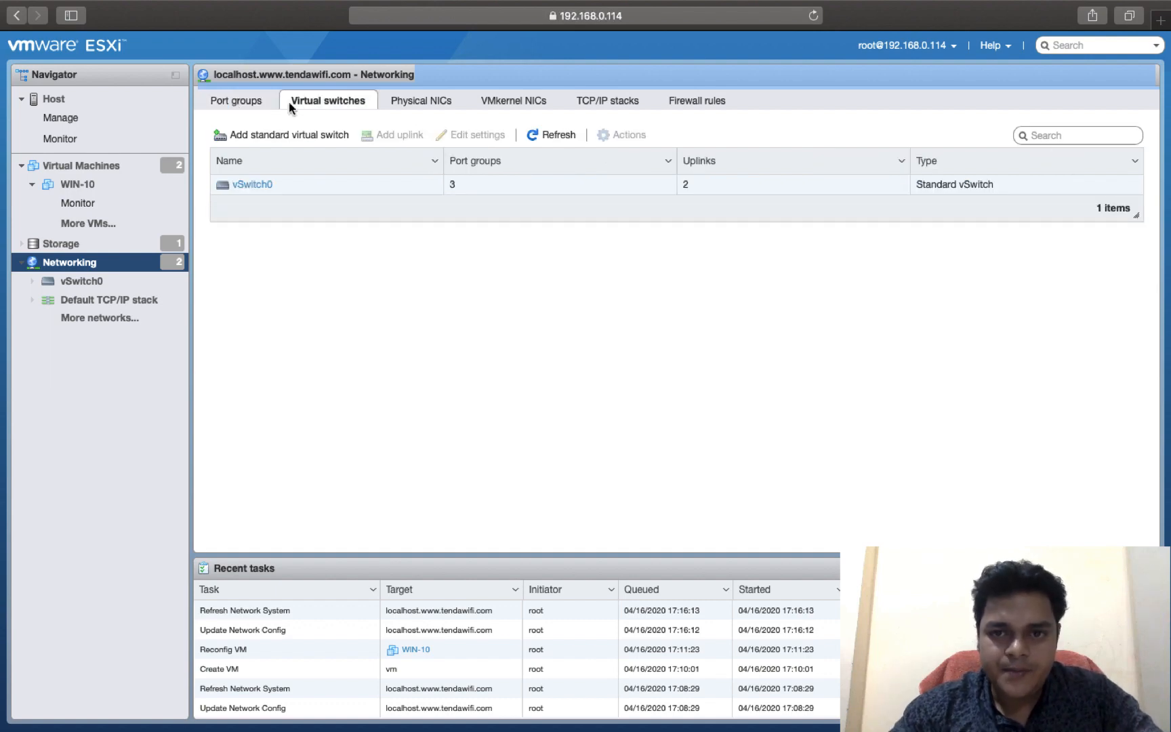
Step: Review the host's physical NICs, VMkernel NICs and TCP/IP stacks, ending on the VMkernel NIC list
left_click(414, 103)
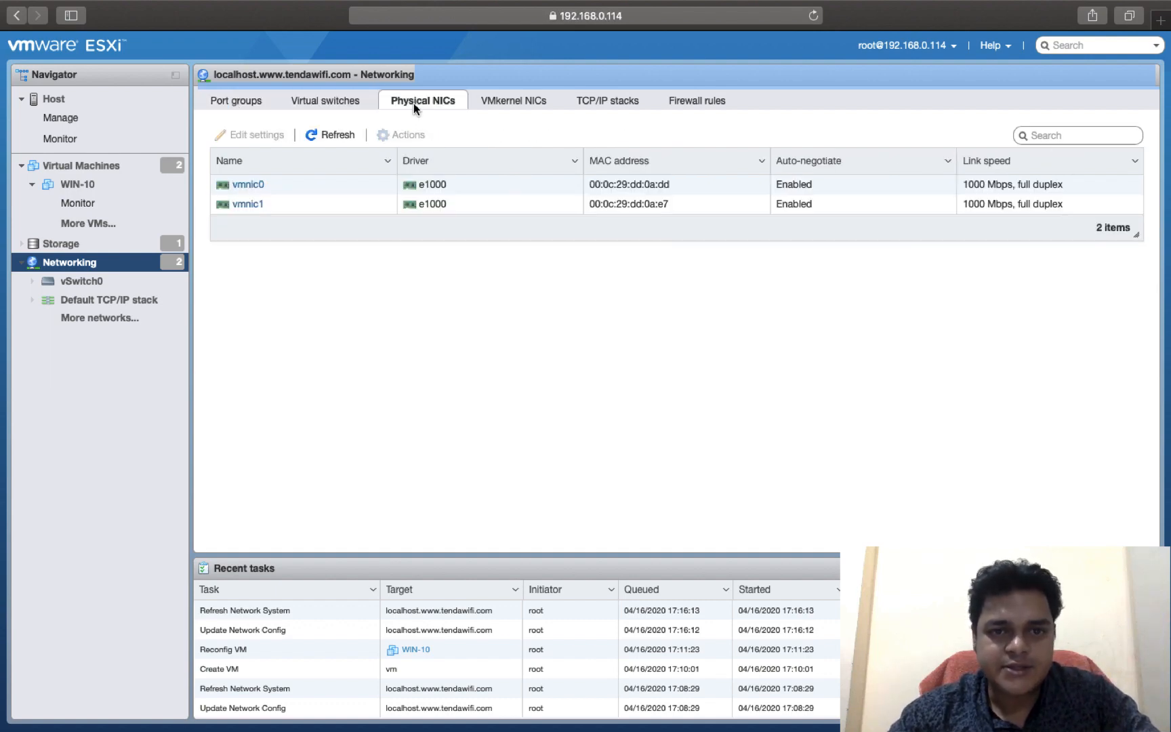
left_click(514, 101)
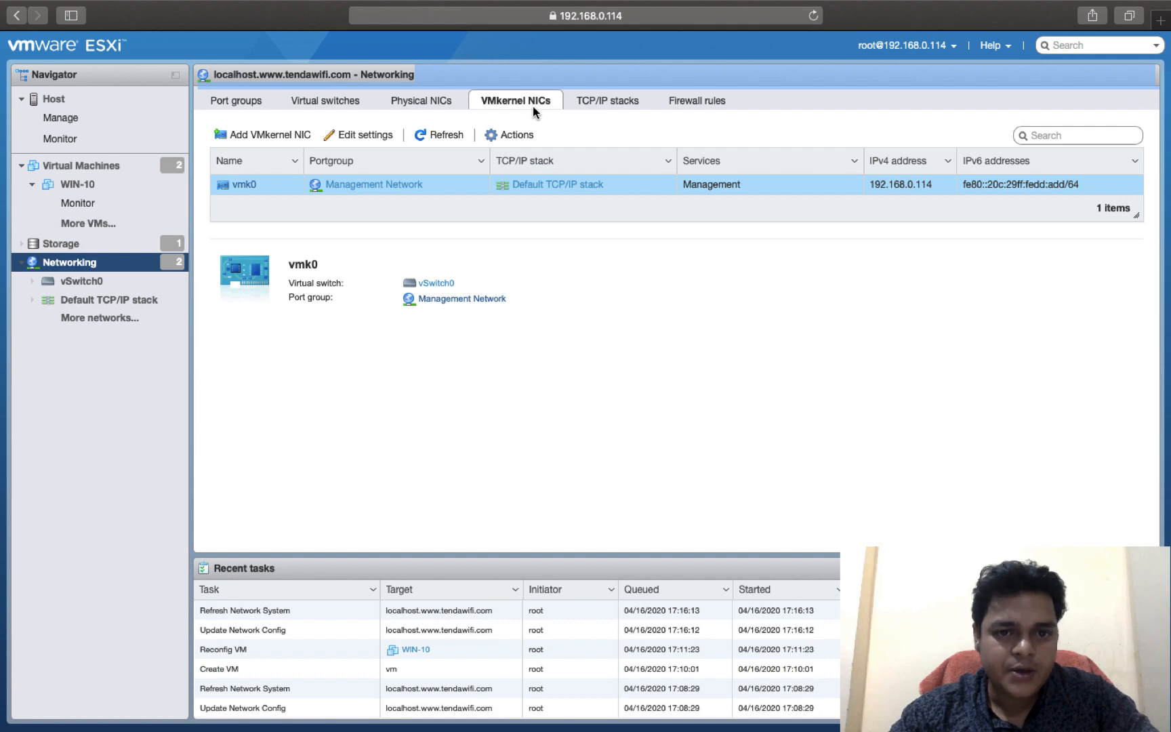
left_click(605, 111)
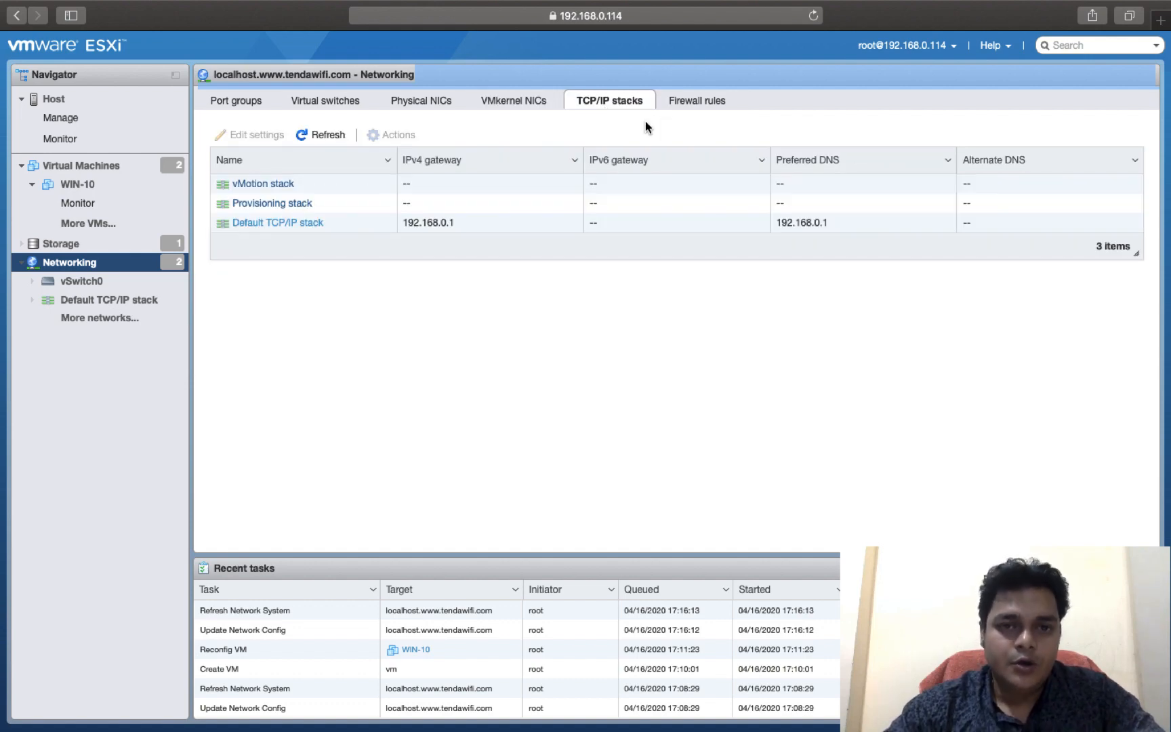
left_click(515, 102)
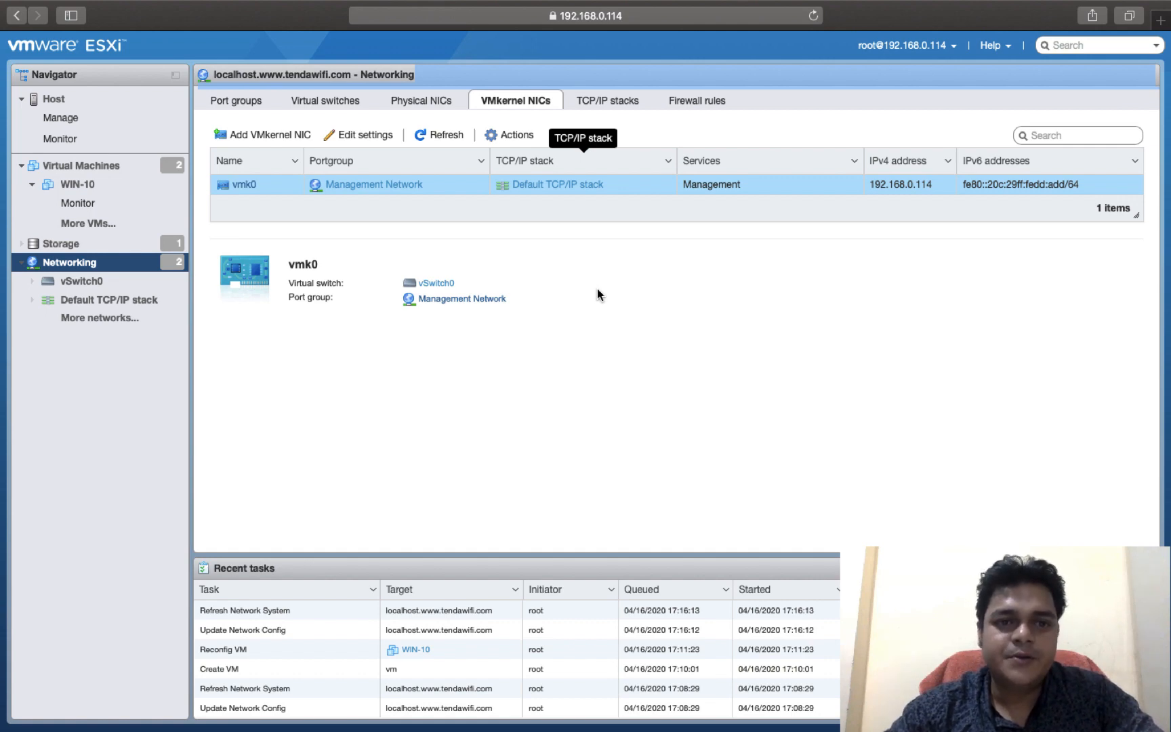
key("ctrl+Left")
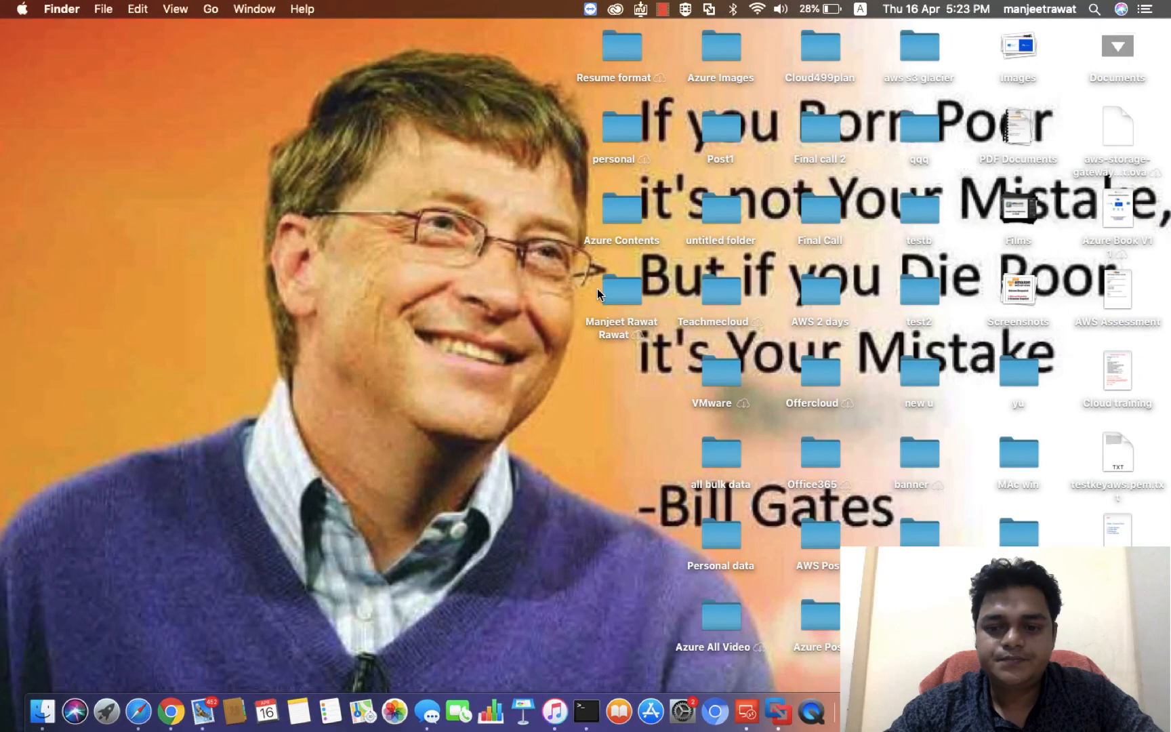
right_click(598, 290)
right_click(1037, 712)
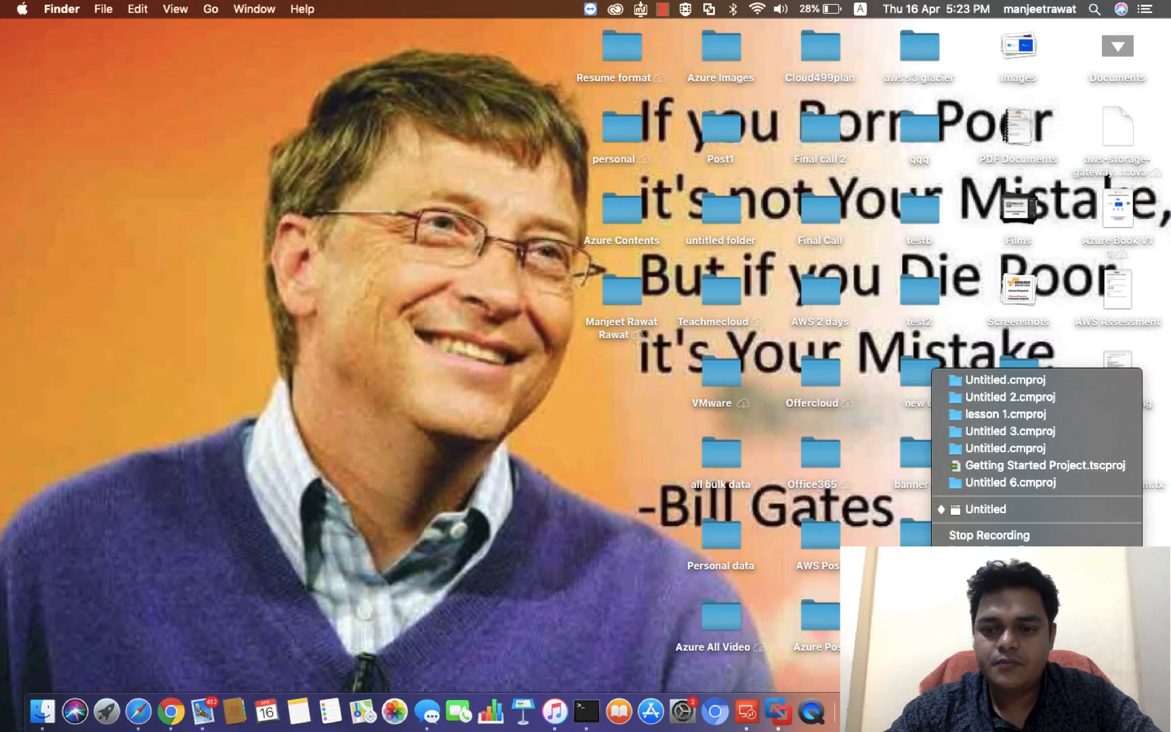